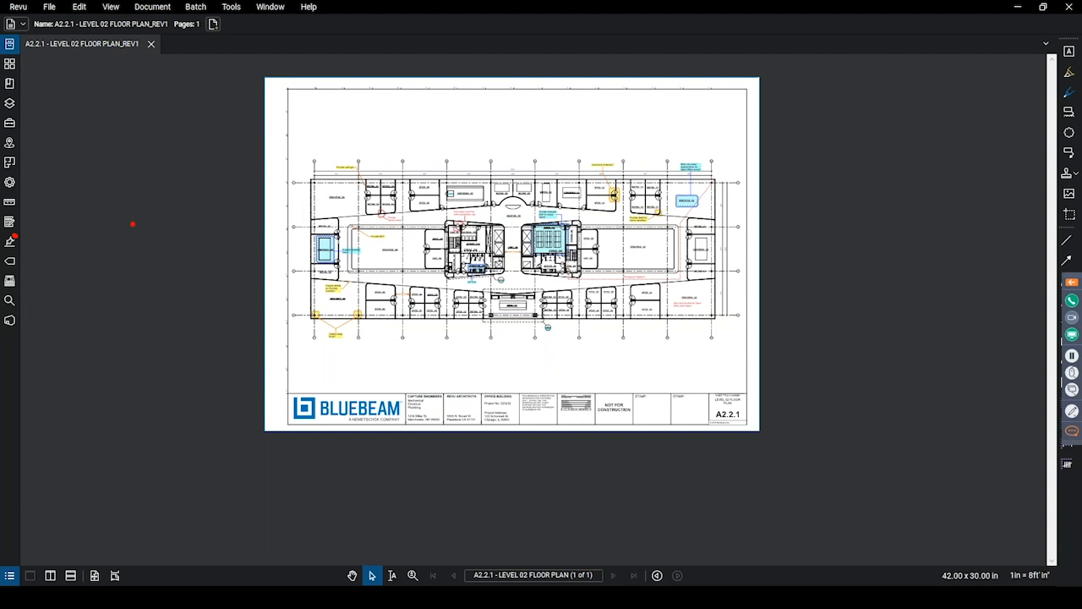
left_click_drag(38, 239, 207, 238)
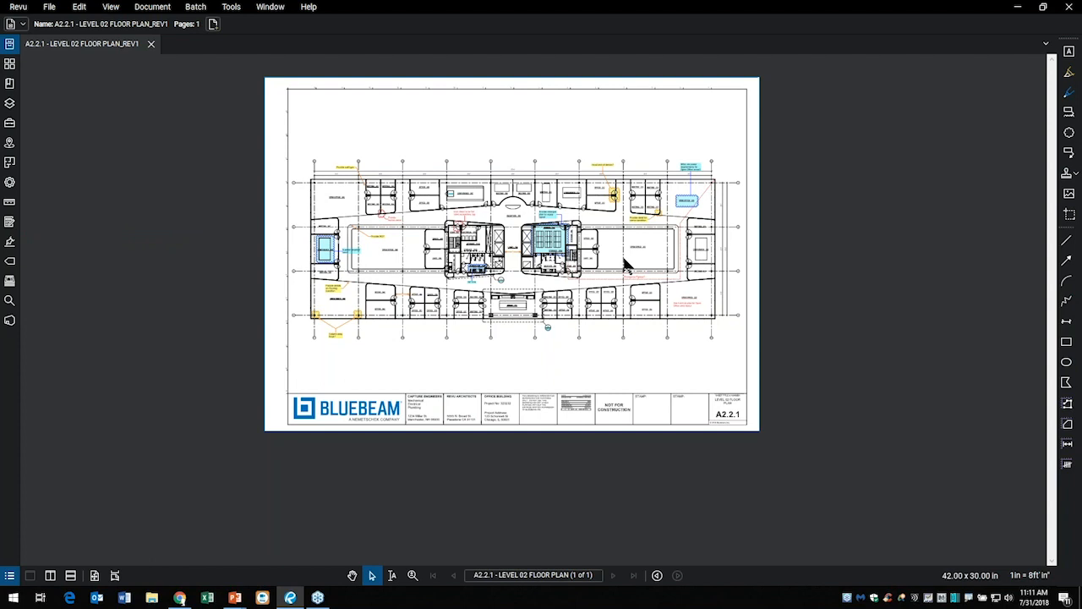
key("ctrl+shift+l")
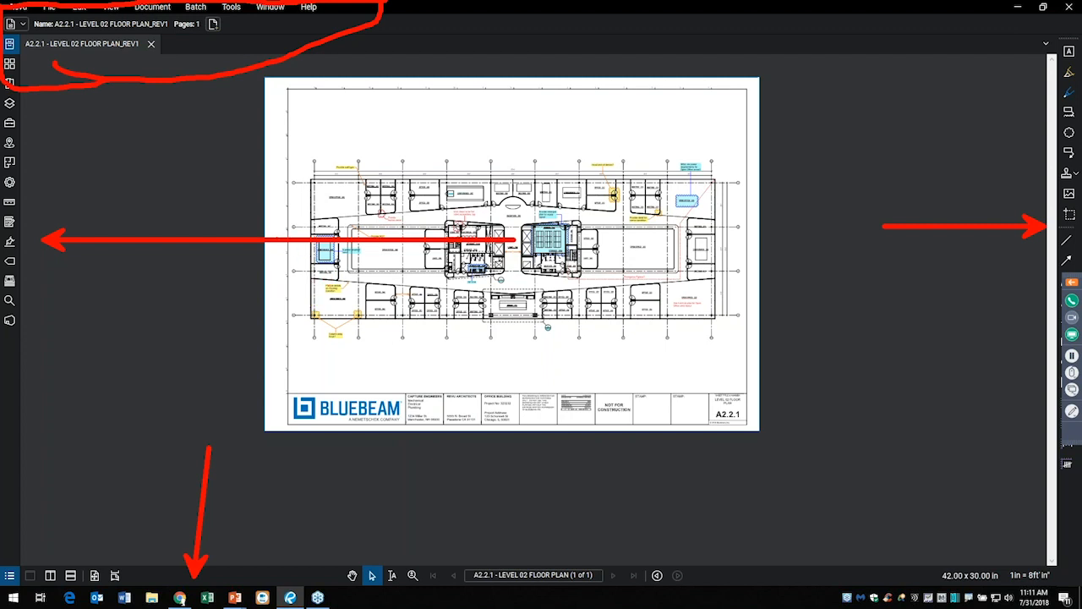
key("Escape")
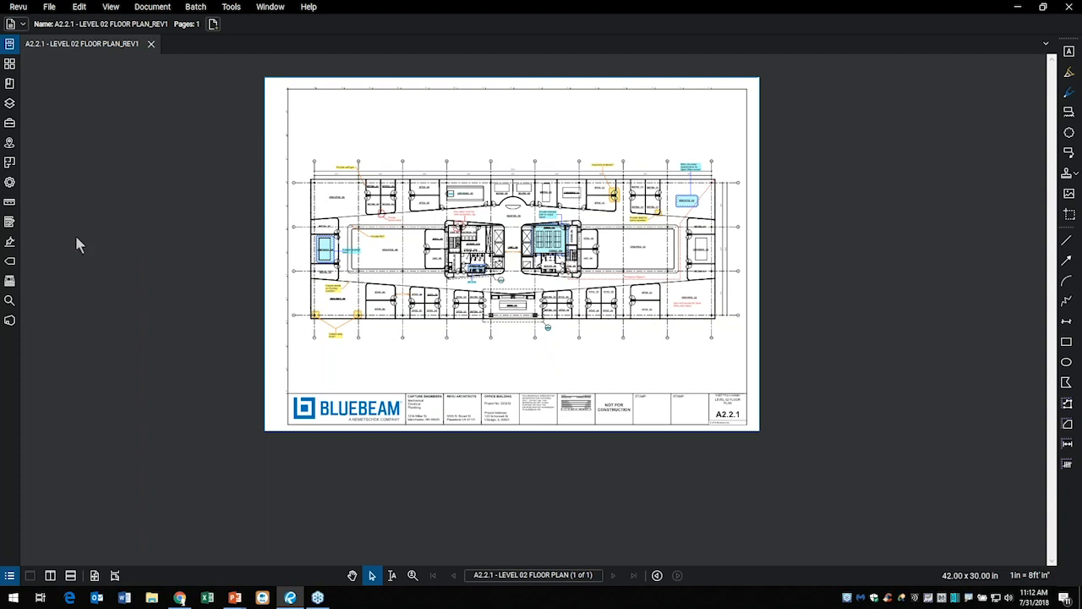
Review the available commands for application settings, file handling, document editing, batch processing, tools, window layout and help
left_click(19, 7)
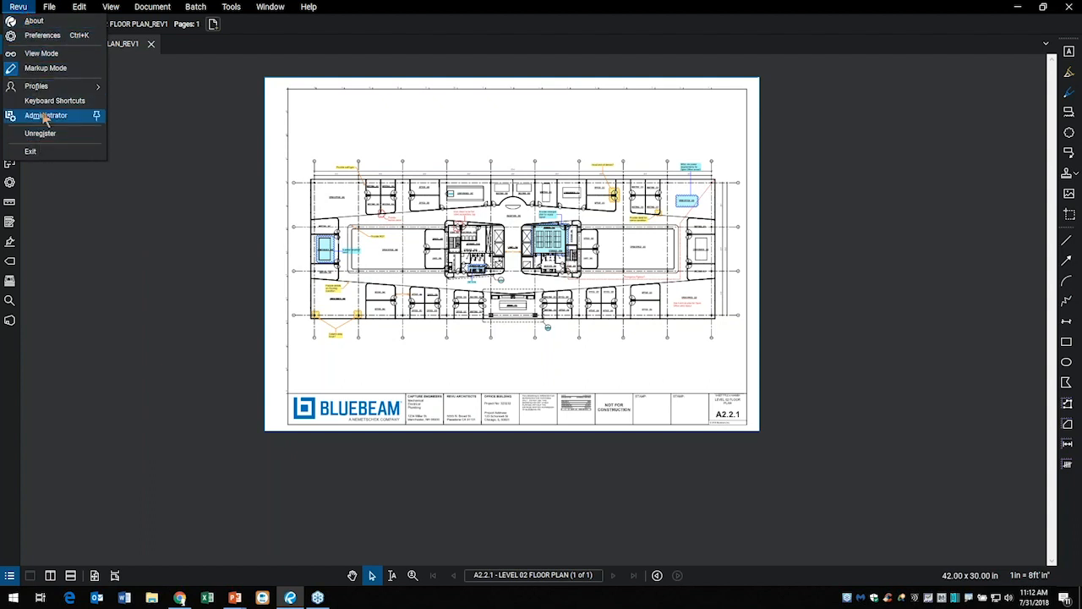
mouse_move(48, 88)
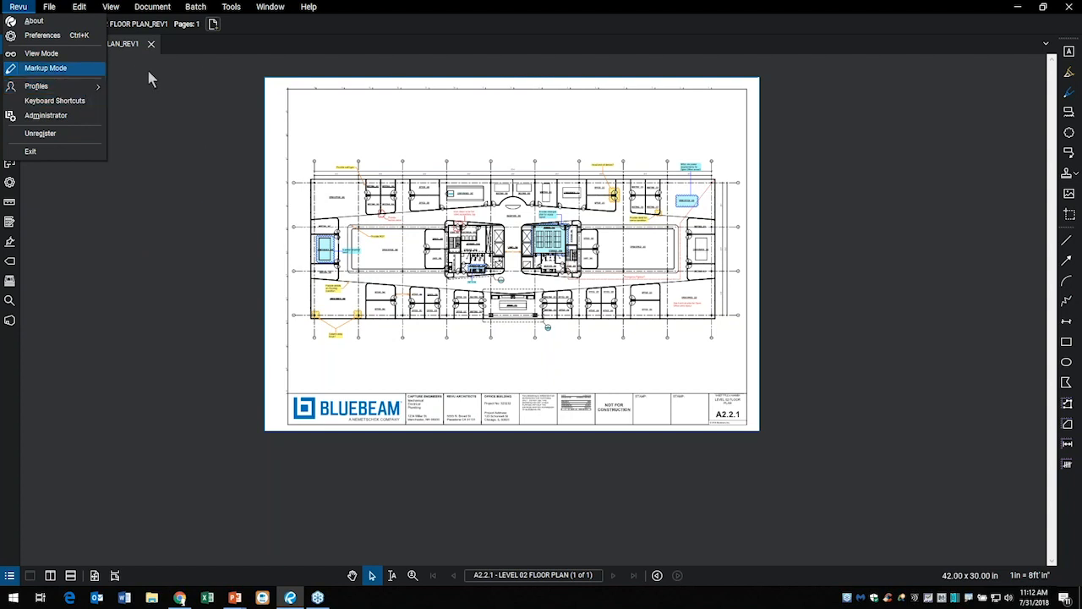
mouse_move(51, 10)
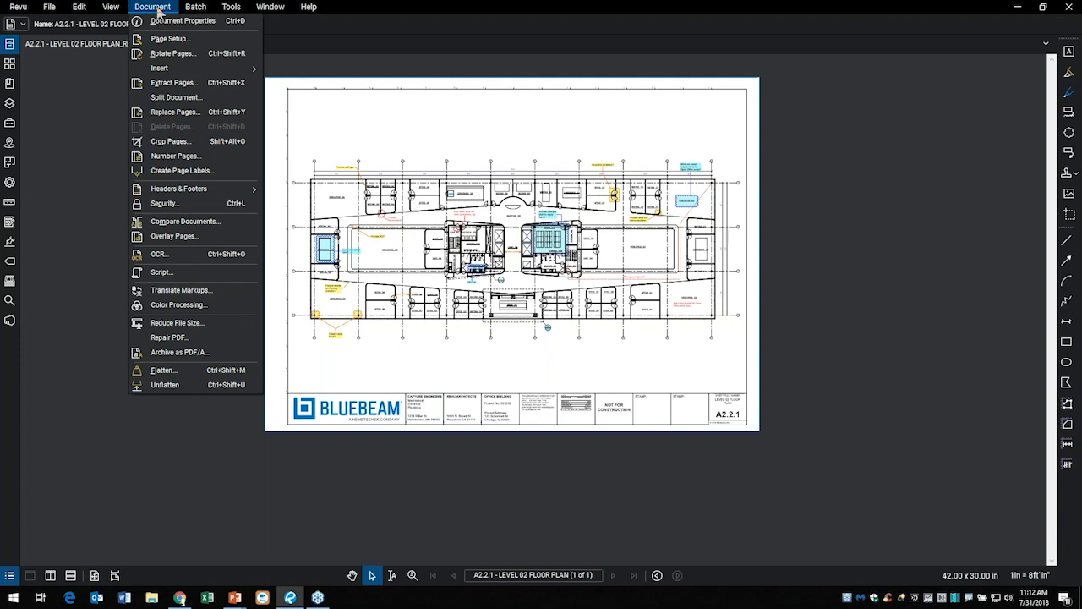
mouse_move(187, 12)
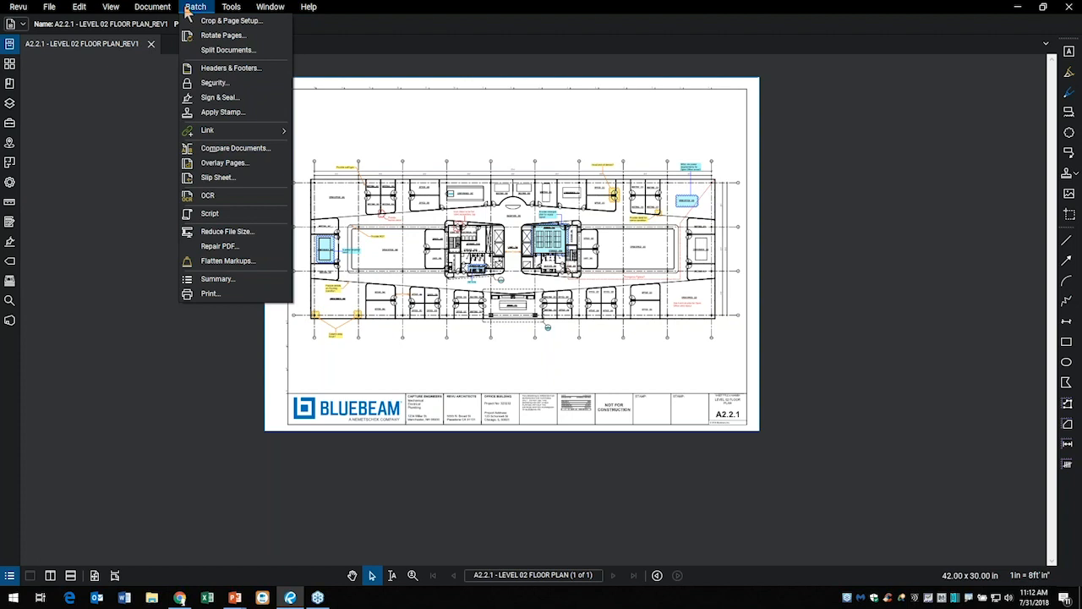
mouse_move(221, 14)
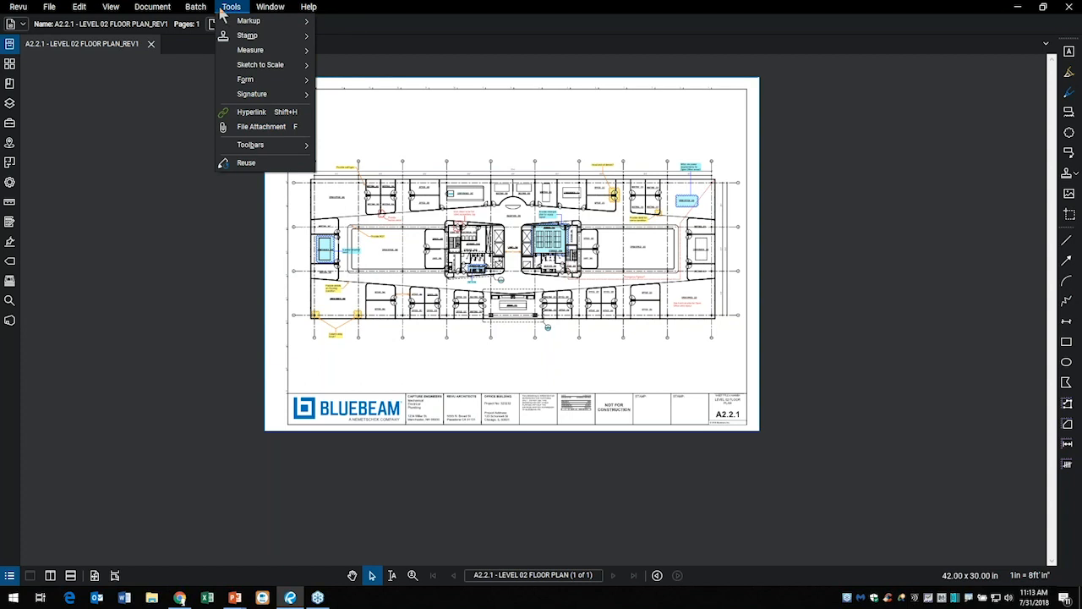
mouse_move(257, 12)
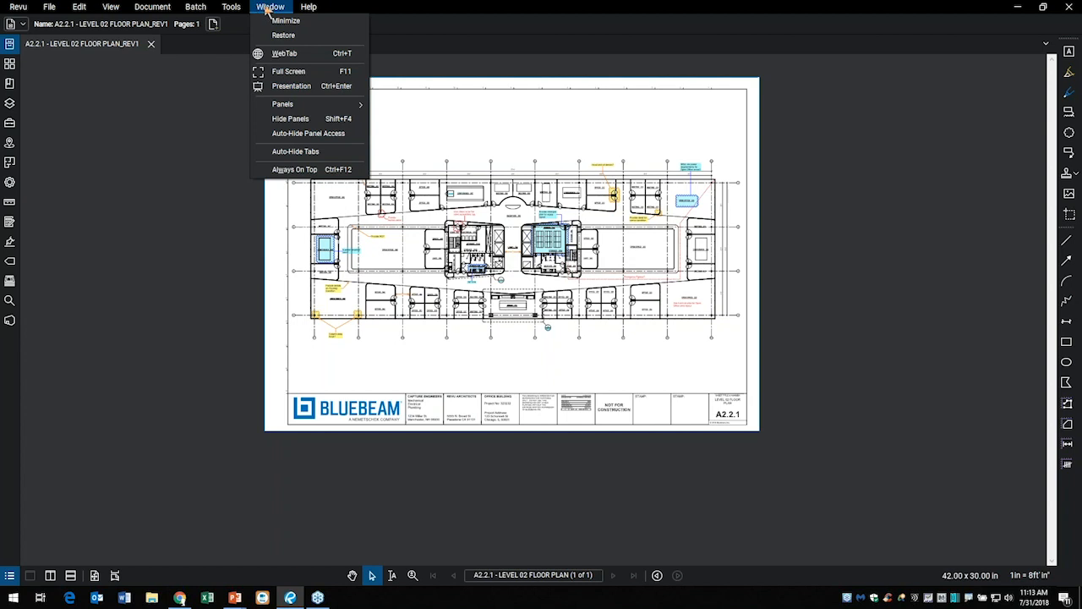
mouse_move(311, 14)
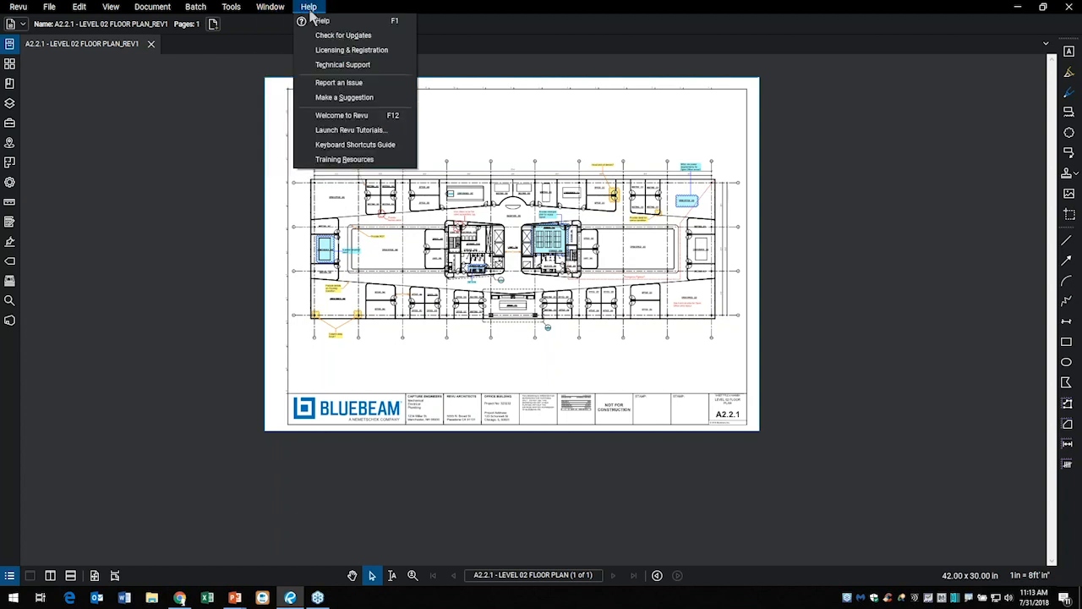
left_click(160, 118)
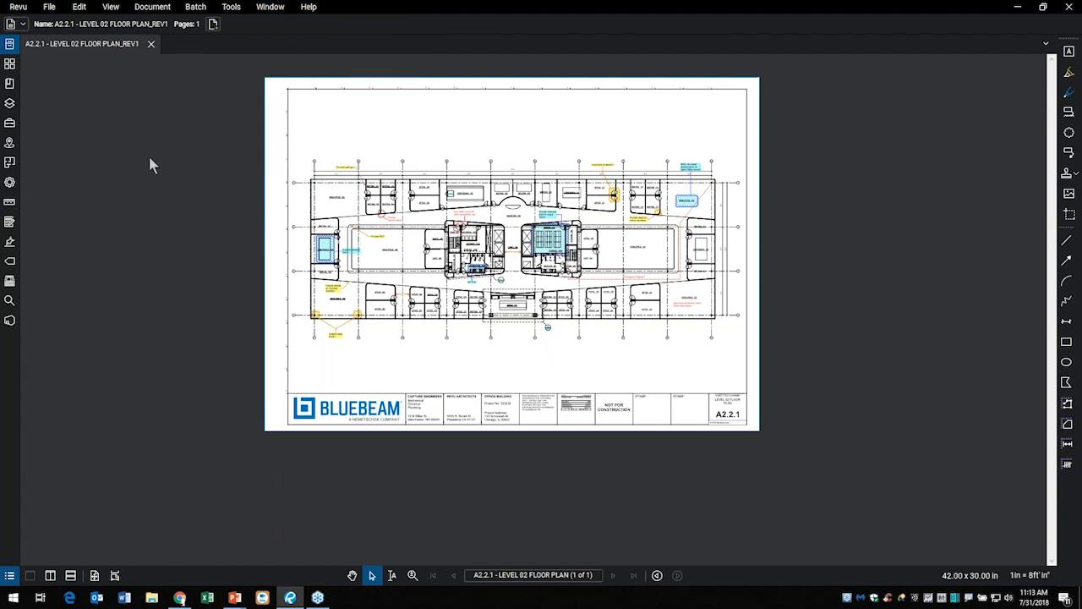
scroll(155, 154, "up", 2)
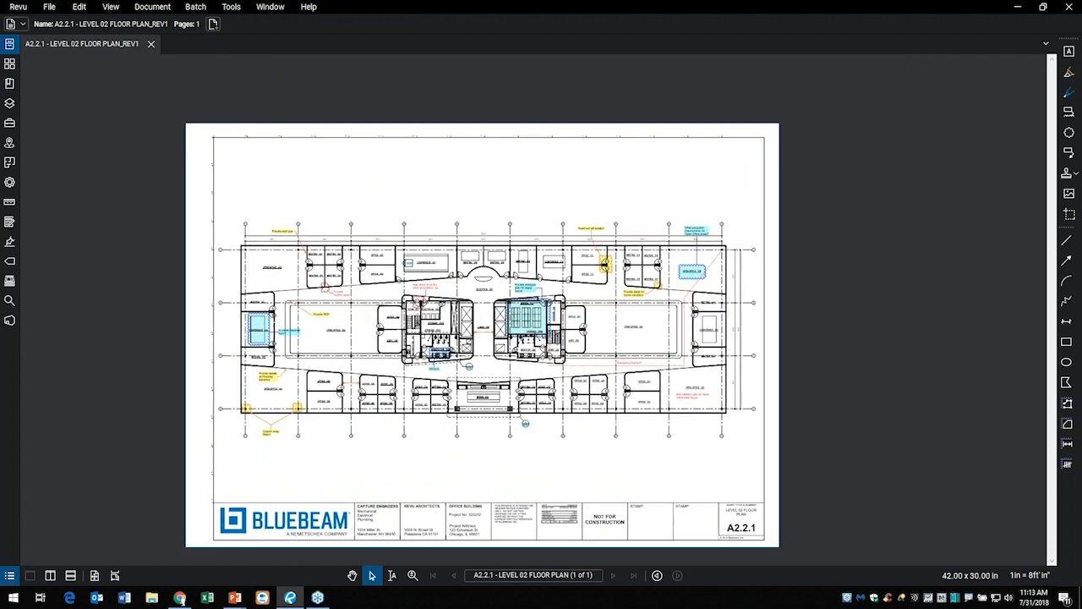
left_click(49, 8)
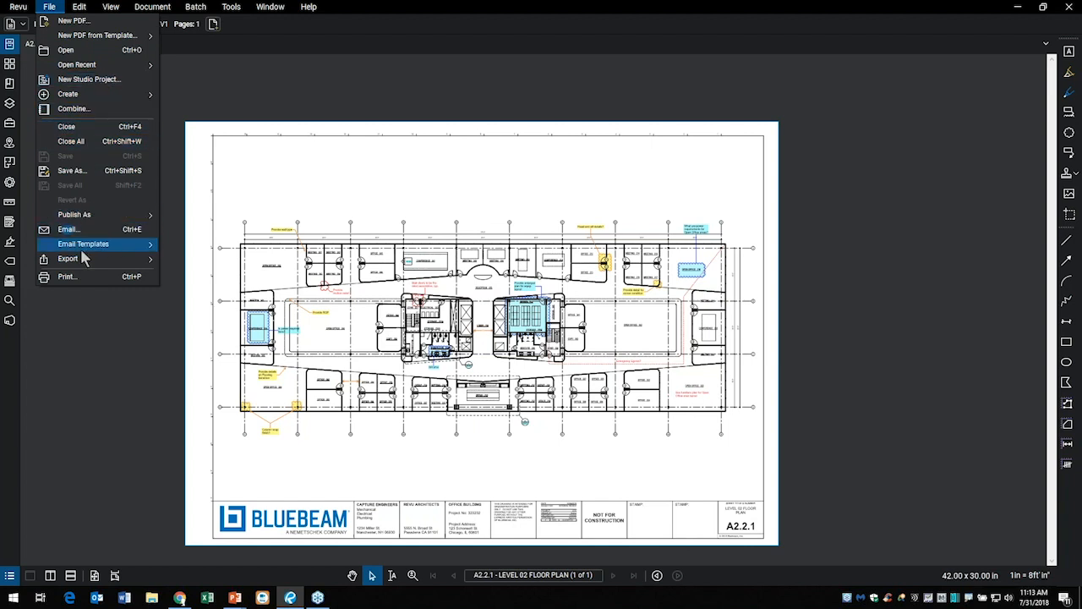
left_click(73, 310)
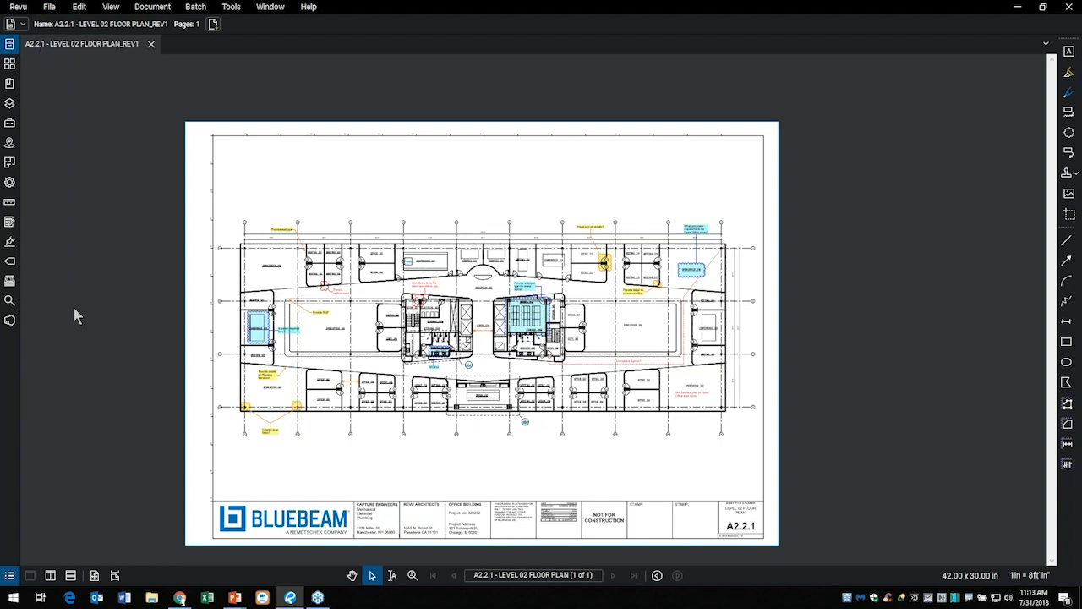
Split the floor plan vertically into two side-by-side views and pan each view separately
left_click(79, 7)
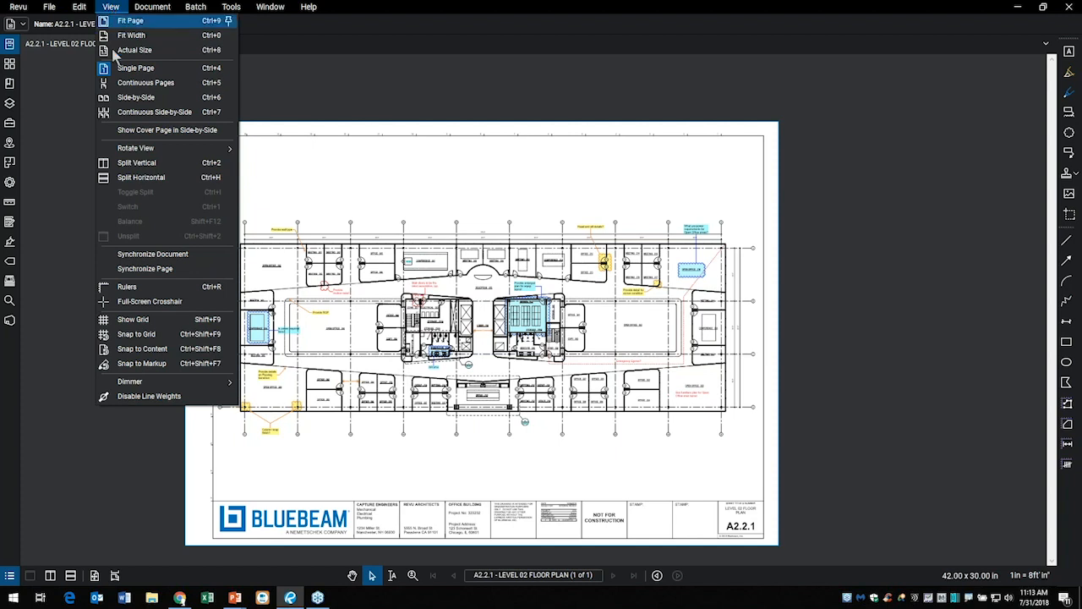
left_click(129, 164)
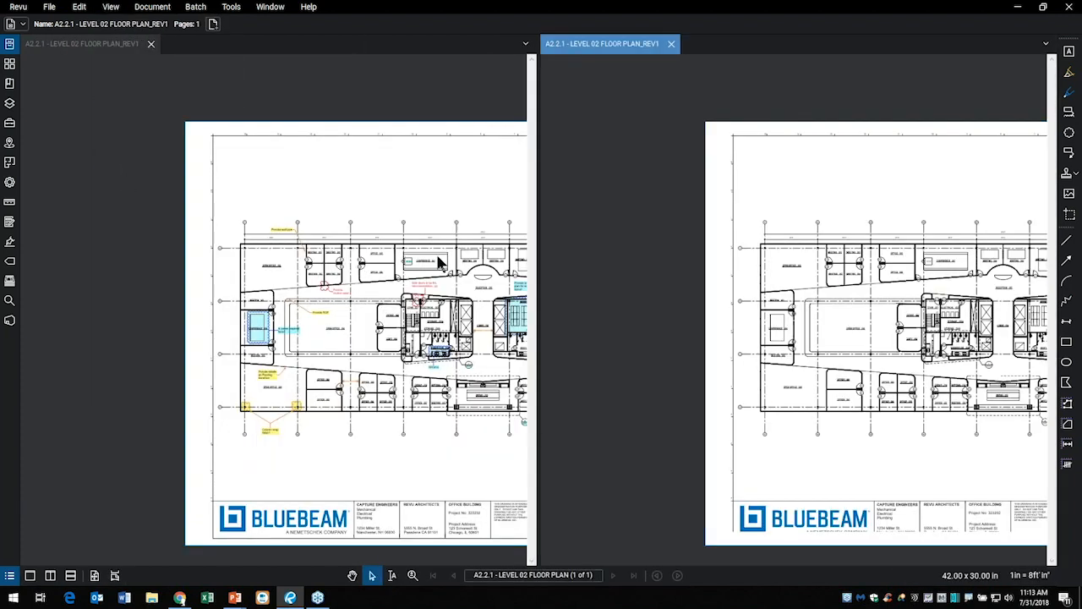
left_click(324, 237)
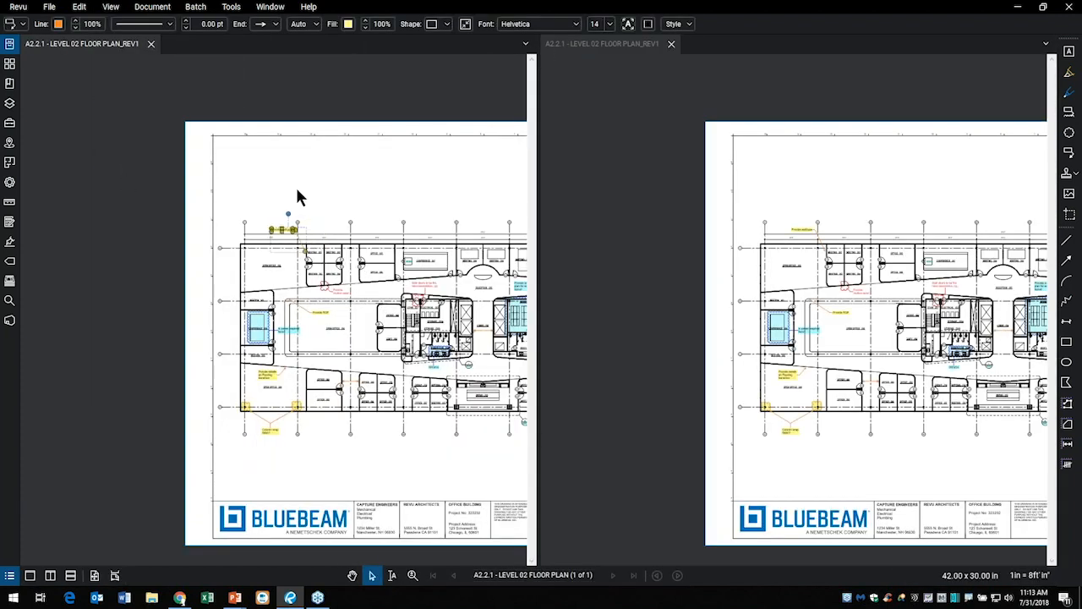
left_click_drag(289, 176, 97, 160)
left_click_drag(807, 194, 716, 170)
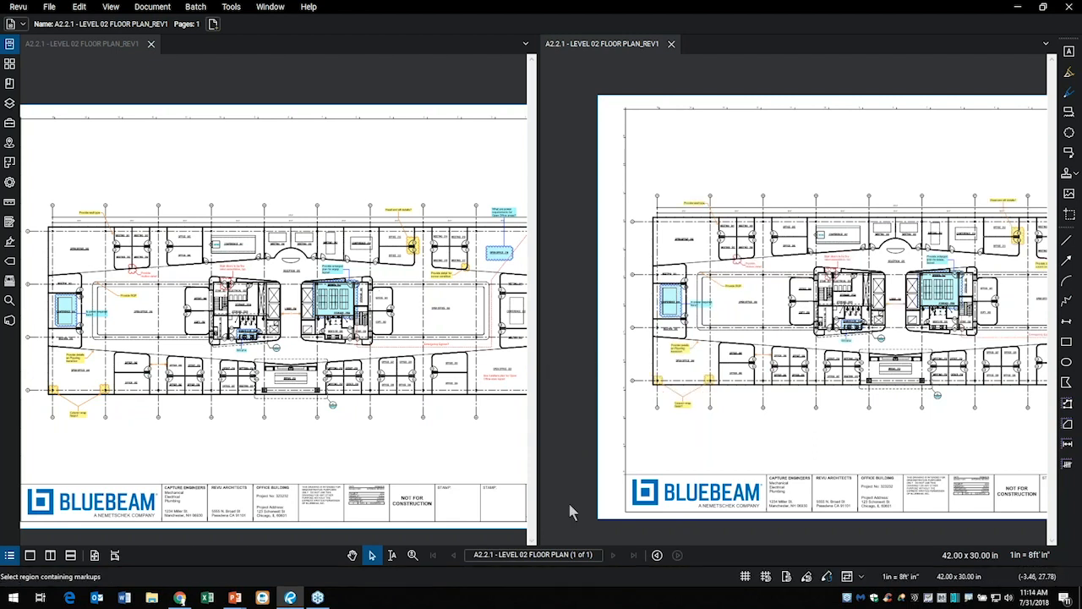
Reposition the drawing in the split views and close the second view of the floor plan
left_click(846, 578)
left_click_drag(457, 163, 412, 165)
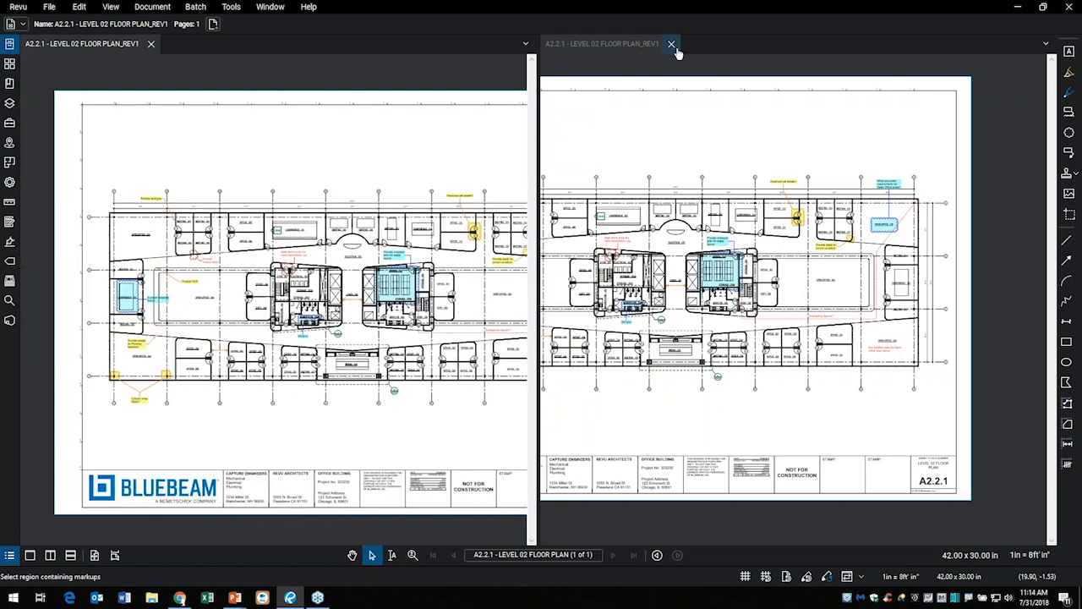
left_click(672, 44)
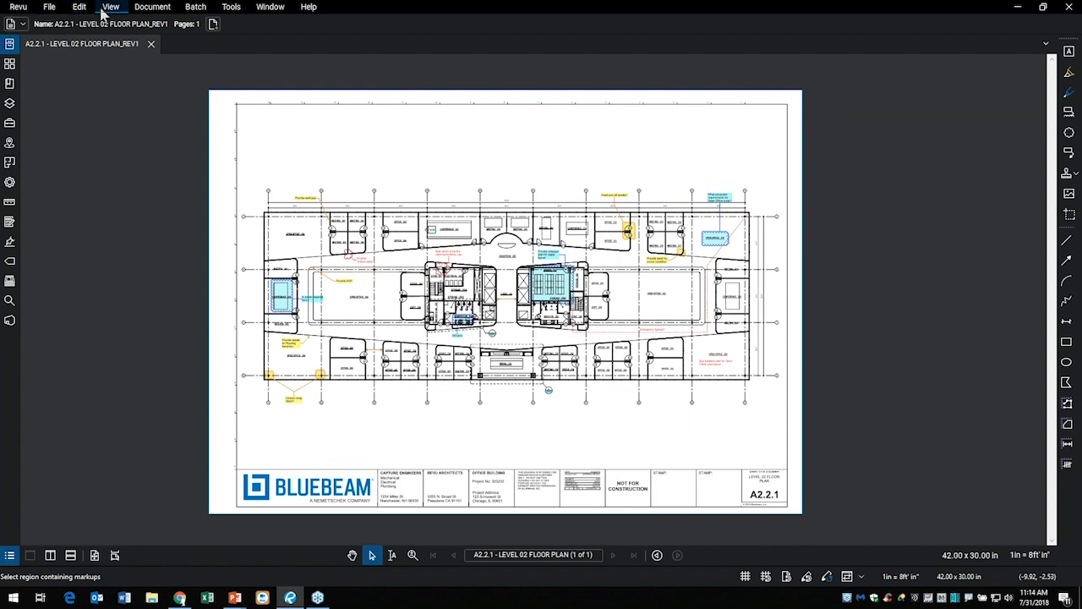
Examine the view, document and batch commands, the markup, stamp and measurement tools, and the help resources
left_click(111, 9)
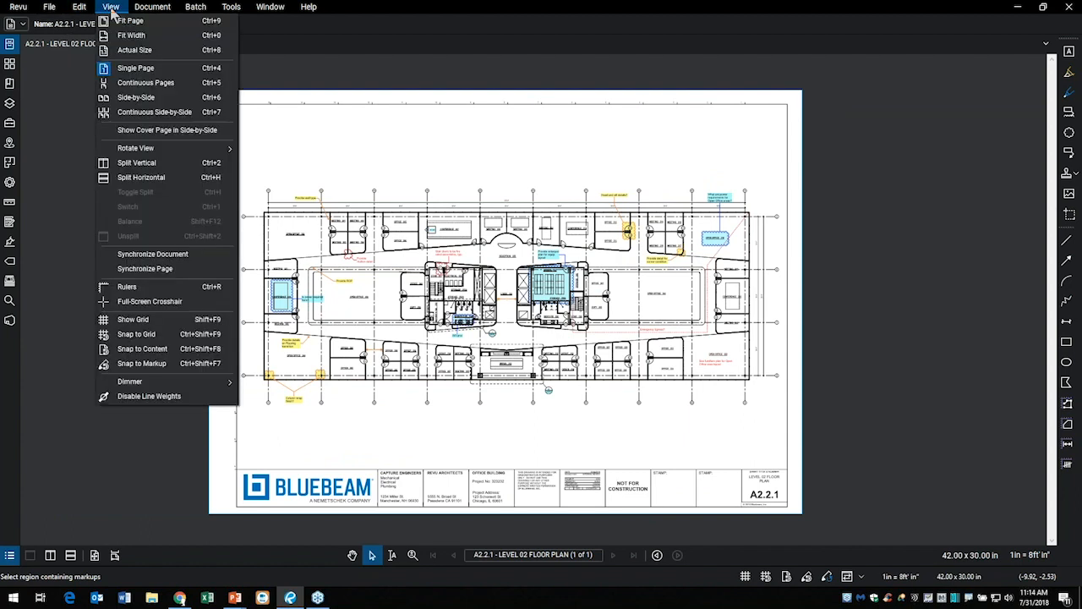
left_click(139, 7)
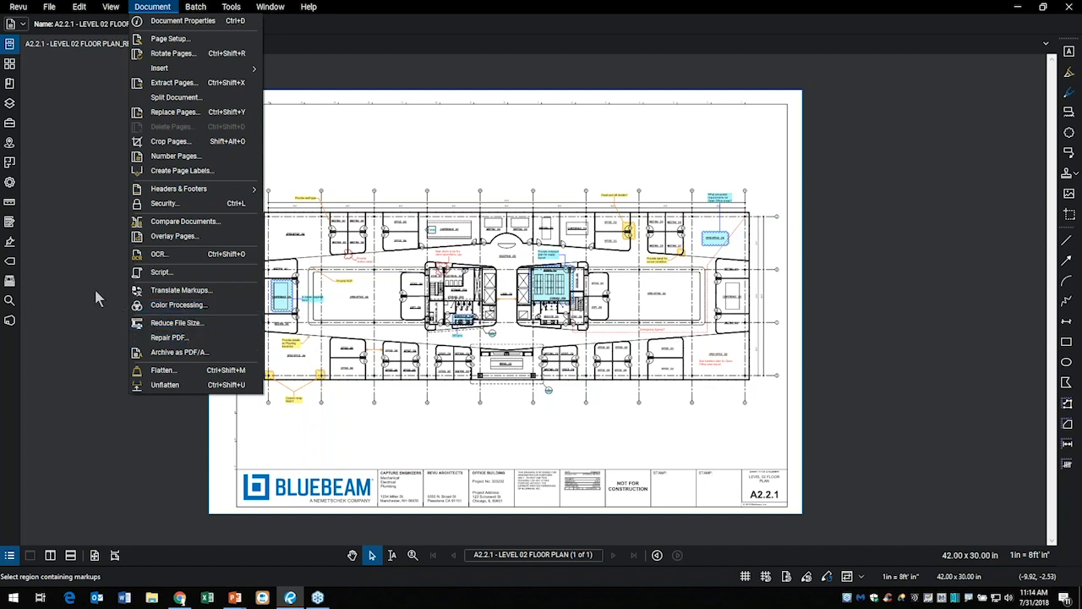
mouse_move(200, 10)
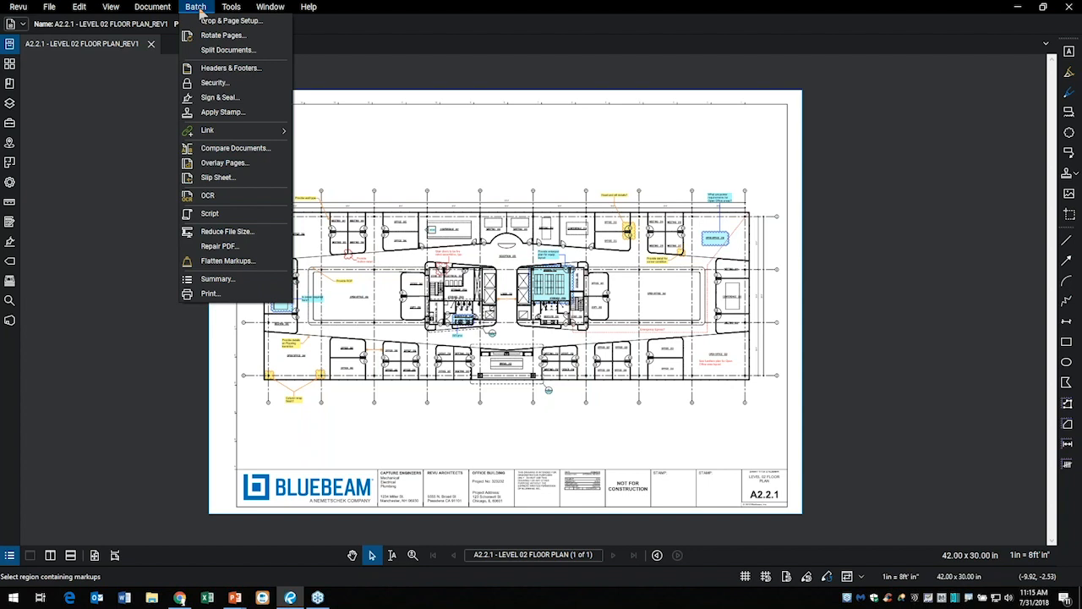
left_click(228, 9)
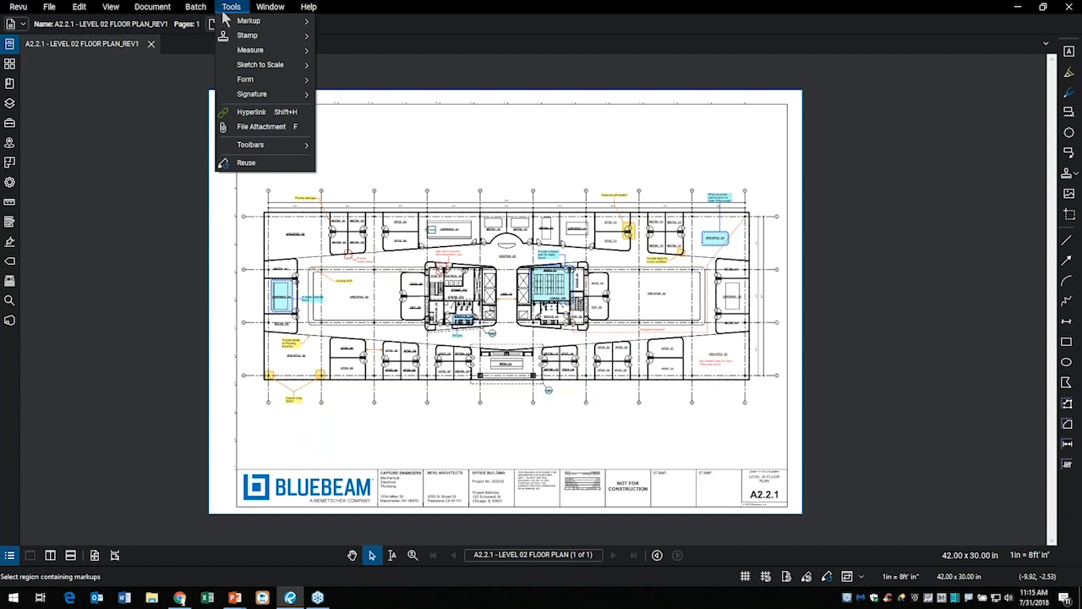
mouse_move(231, 23)
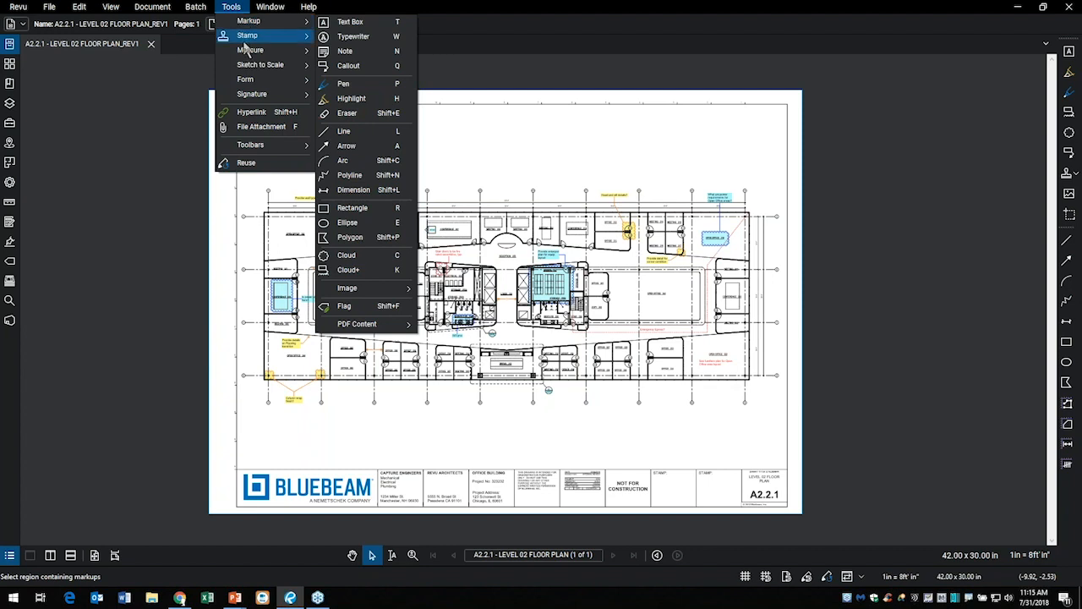
mouse_move(244, 42)
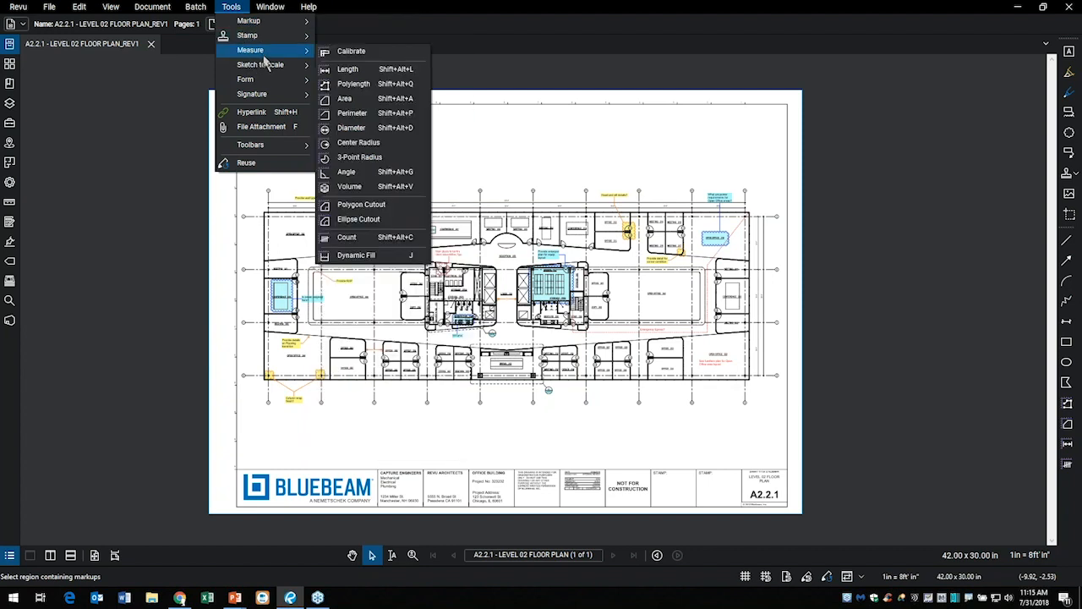
mouse_move(267, 71)
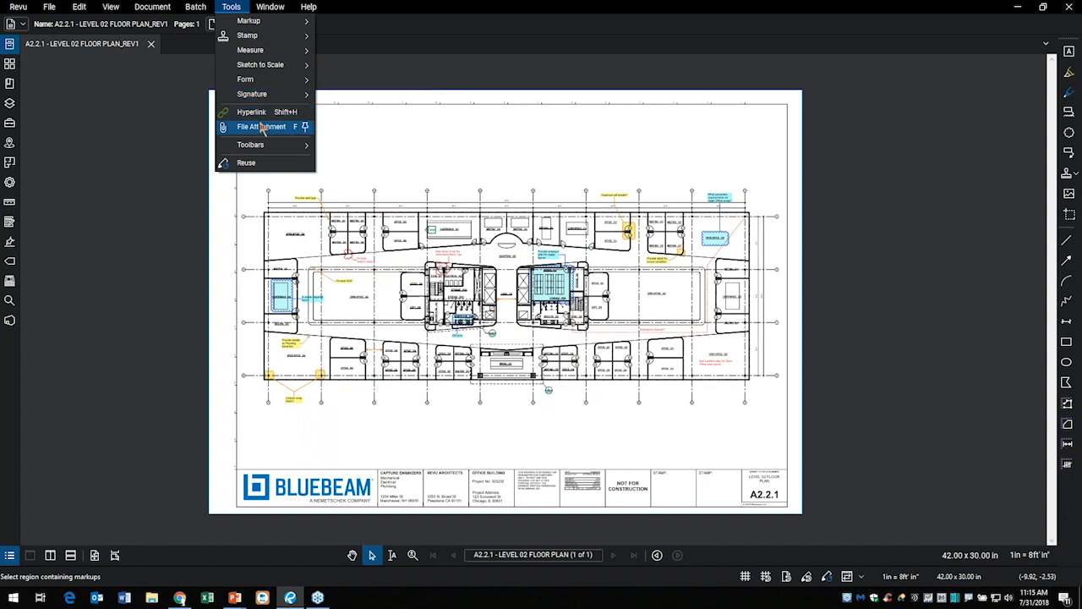
mouse_move(266, 151)
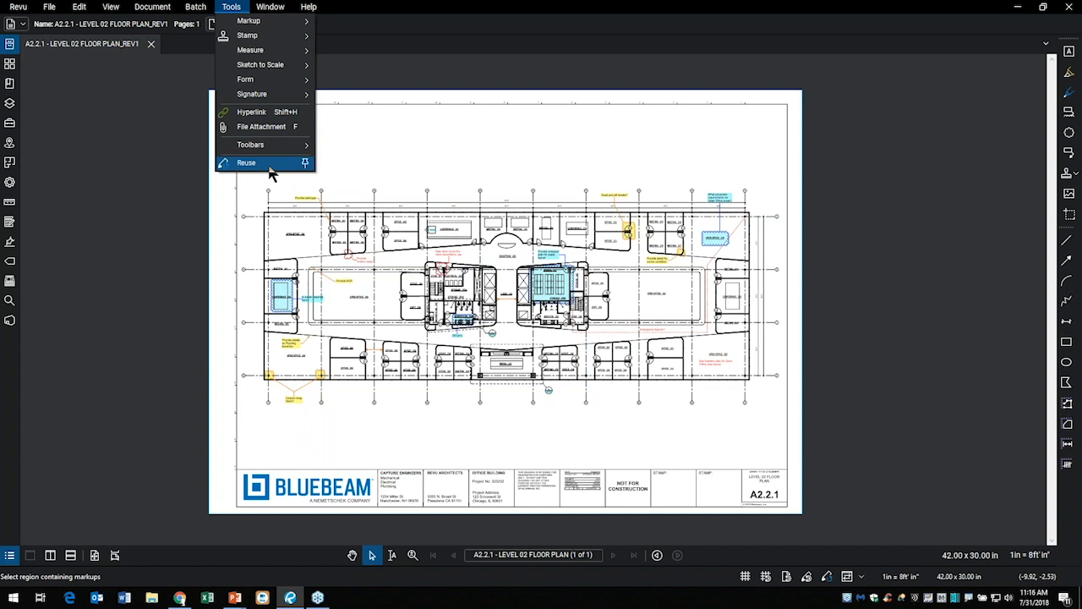
mouse_move(280, 12)
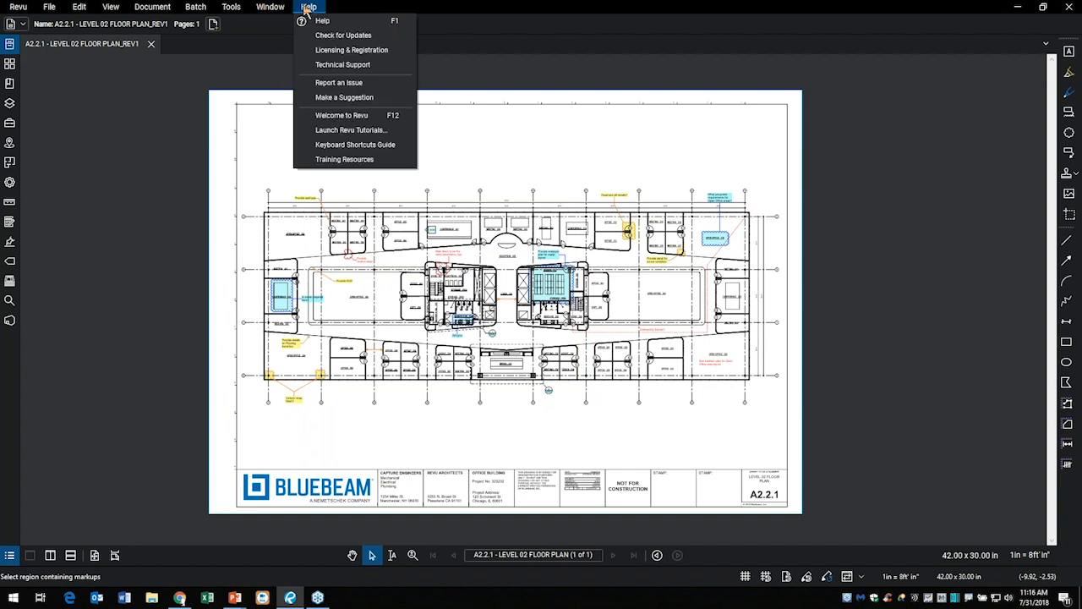
left_click(128, 175)
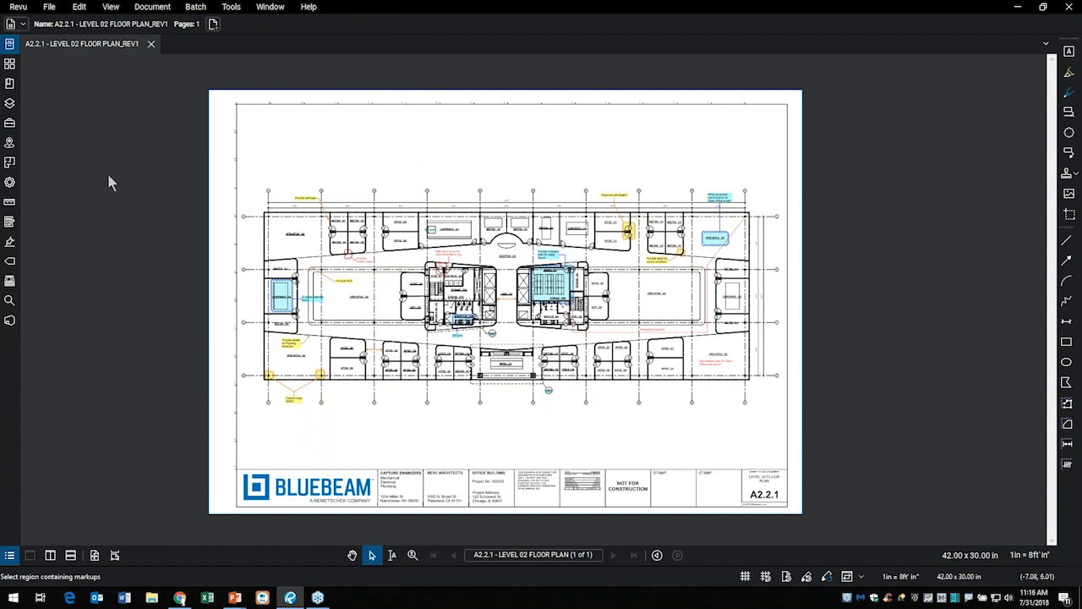
Switch to the Revu Advanced profile and collapse the open side panel and the Markups List
left_click(17, 9)
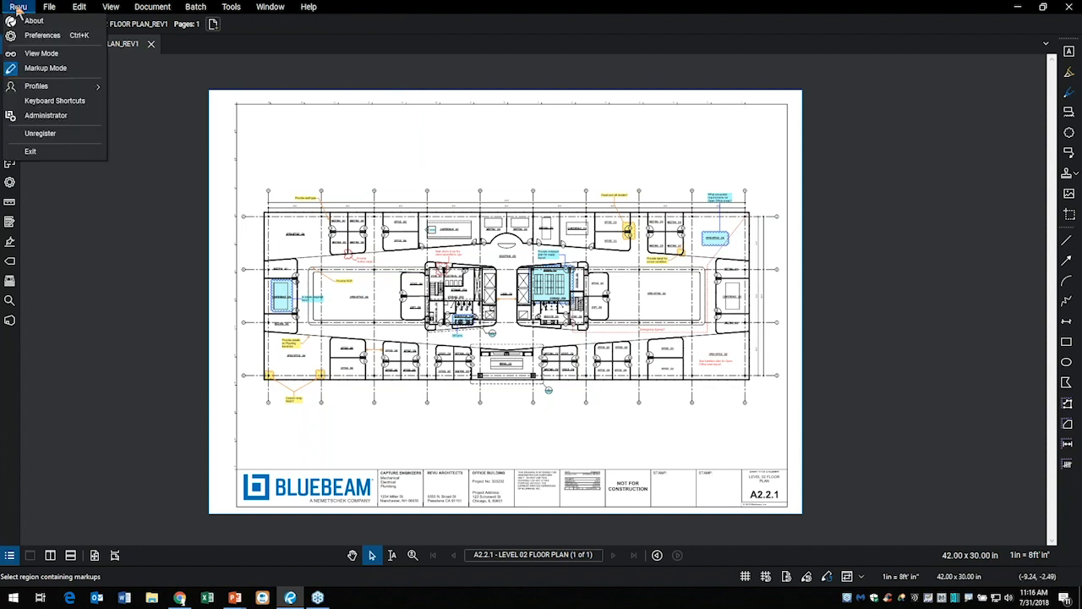
mouse_move(46, 92)
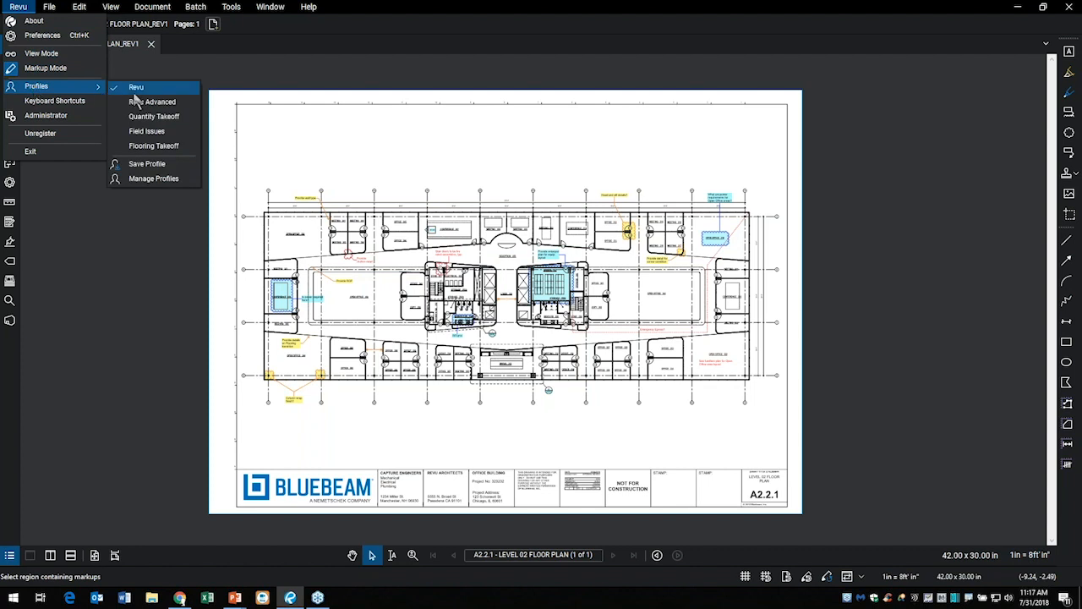
left_click(136, 101)
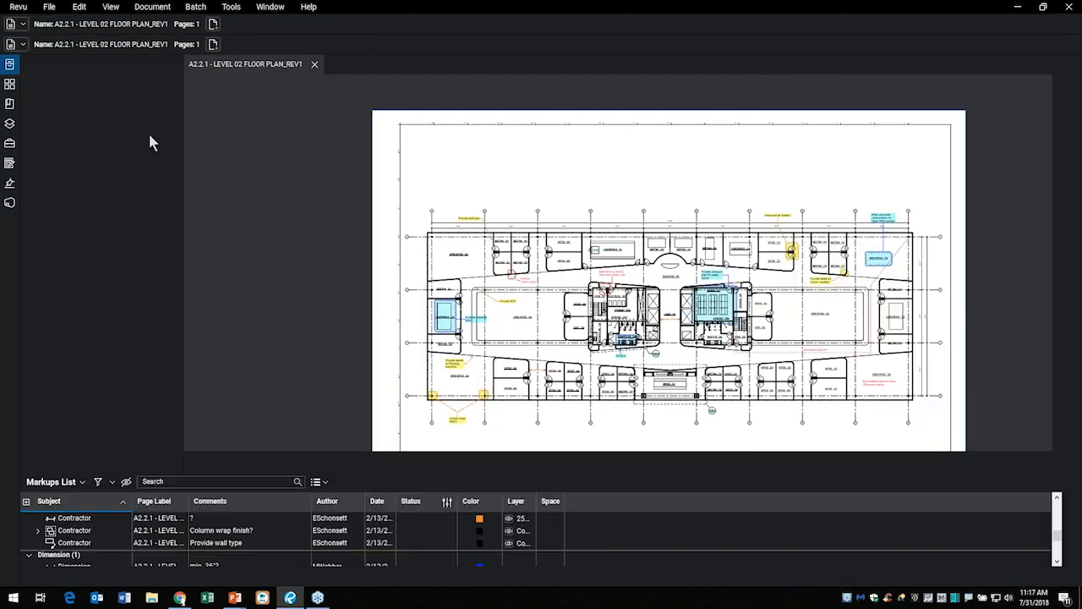
left_click(9, 63)
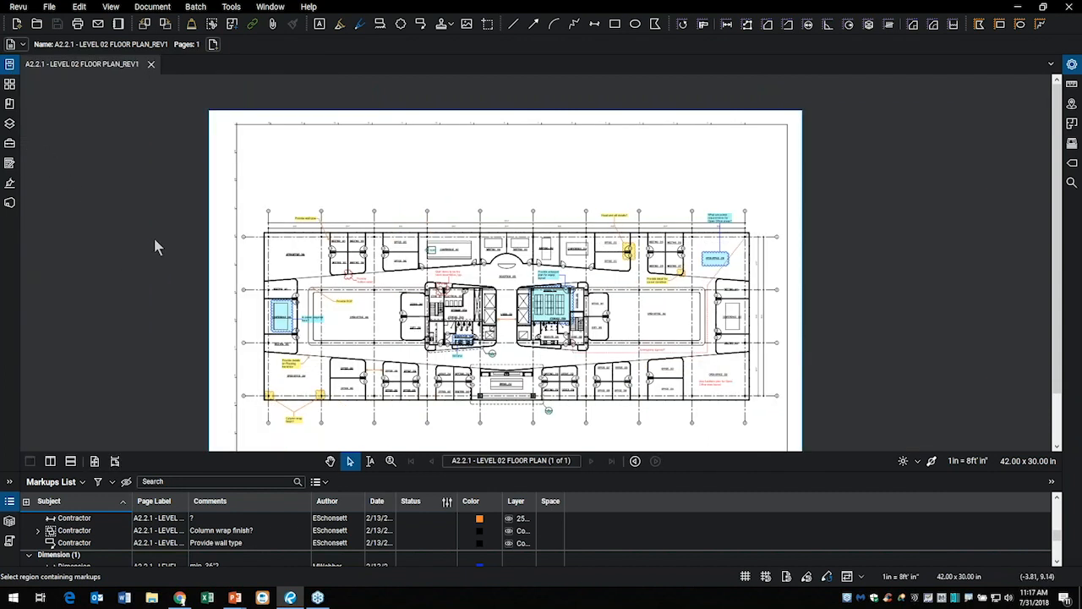
left_click(9, 504)
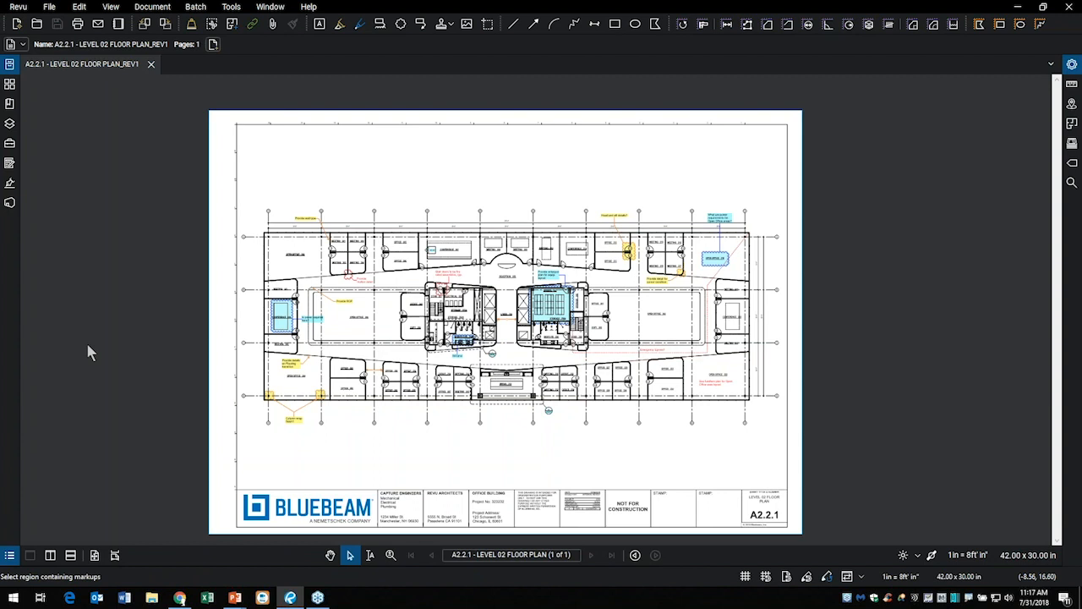
Examine the list of available toolbars and the options for choosing, saving and managing profiles
right_click(435, 30)
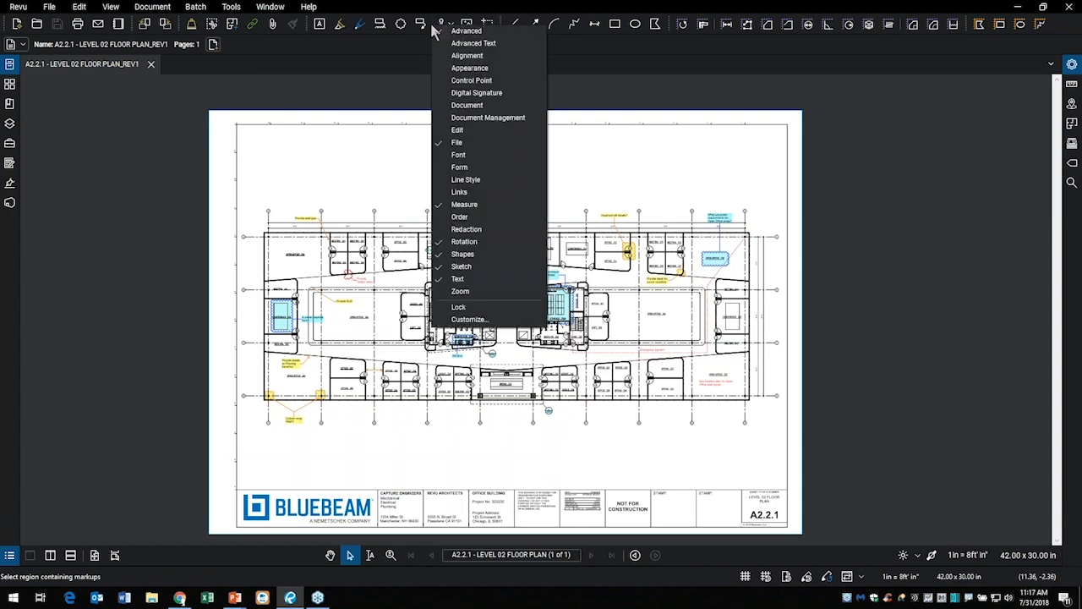
left_click(134, 122)
left_click(21, 8)
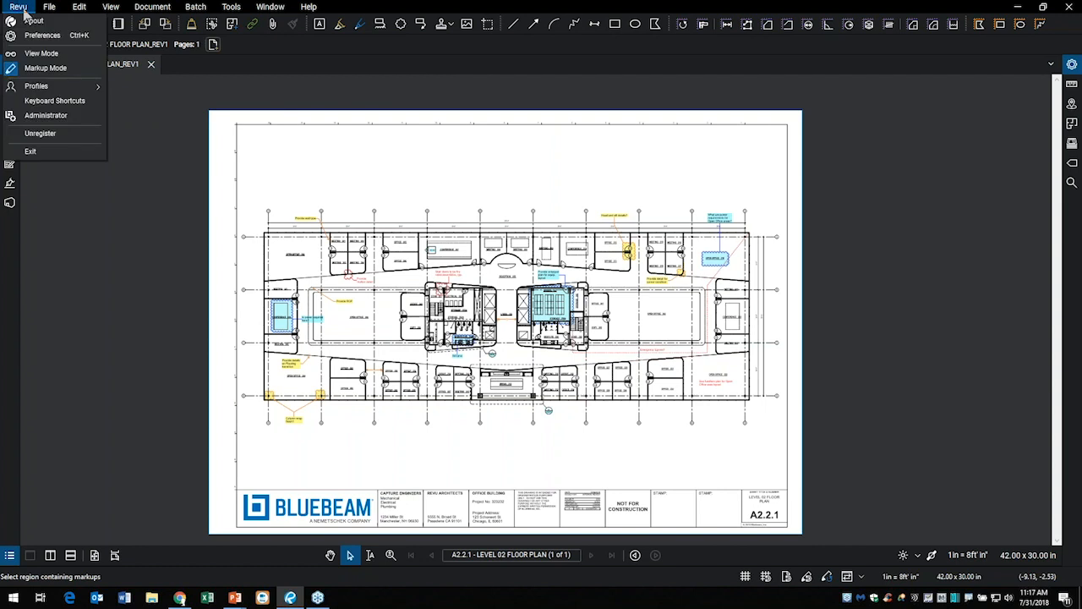
mouse_move(26, 89)
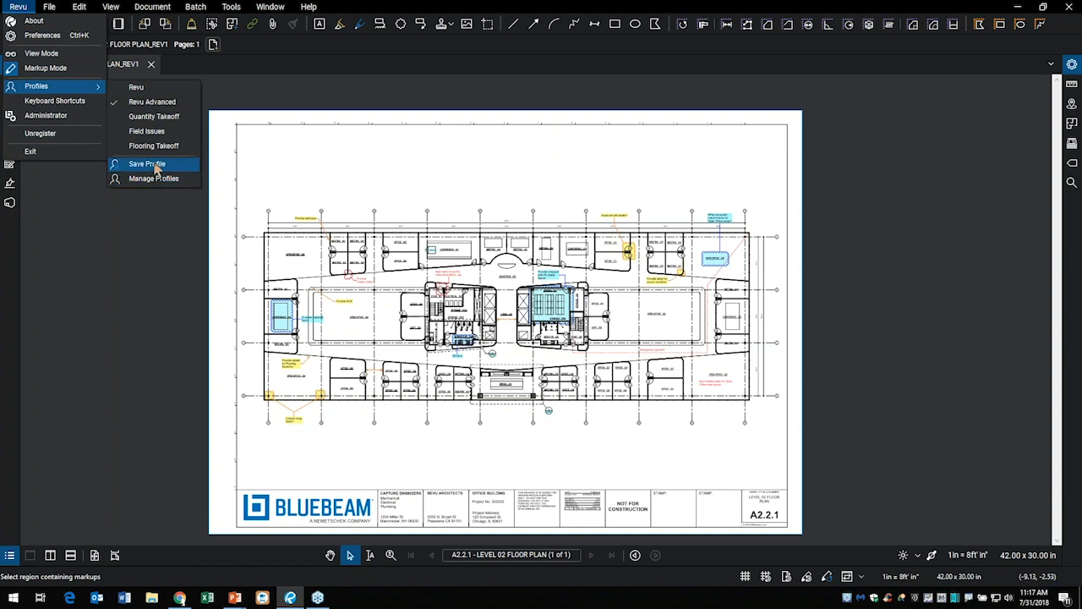
left_click(106, 282)
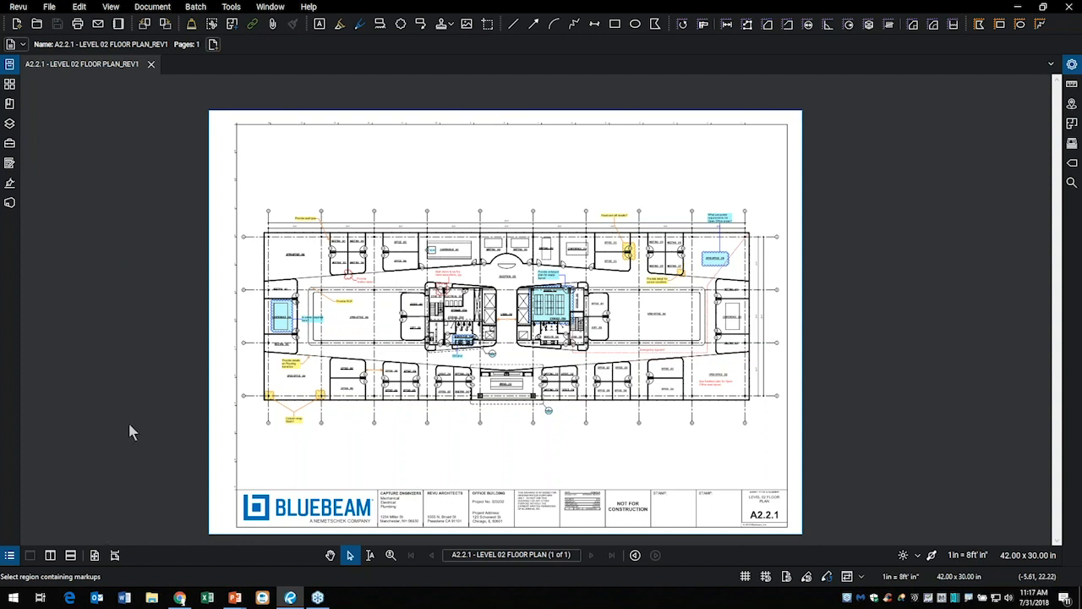
Switch to the What's New in Revu 2018 slide show, advance to the Dynamic Properties Toolbar item, and return to Bluebeam Revu
key("super+Tab")
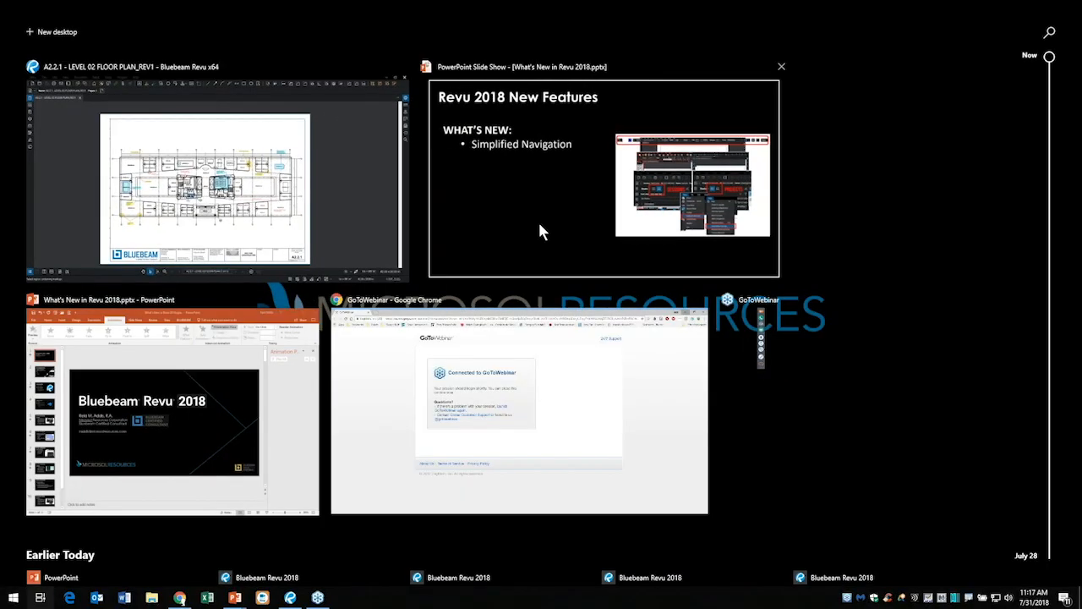
left_click(539, 225)
key("Right")
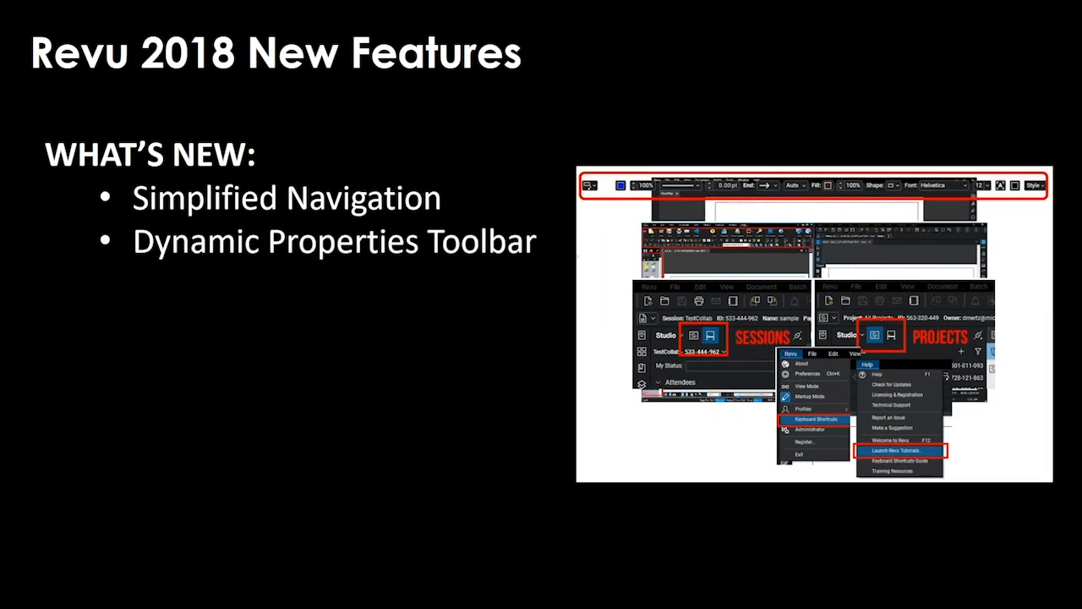
key("super+Tab")
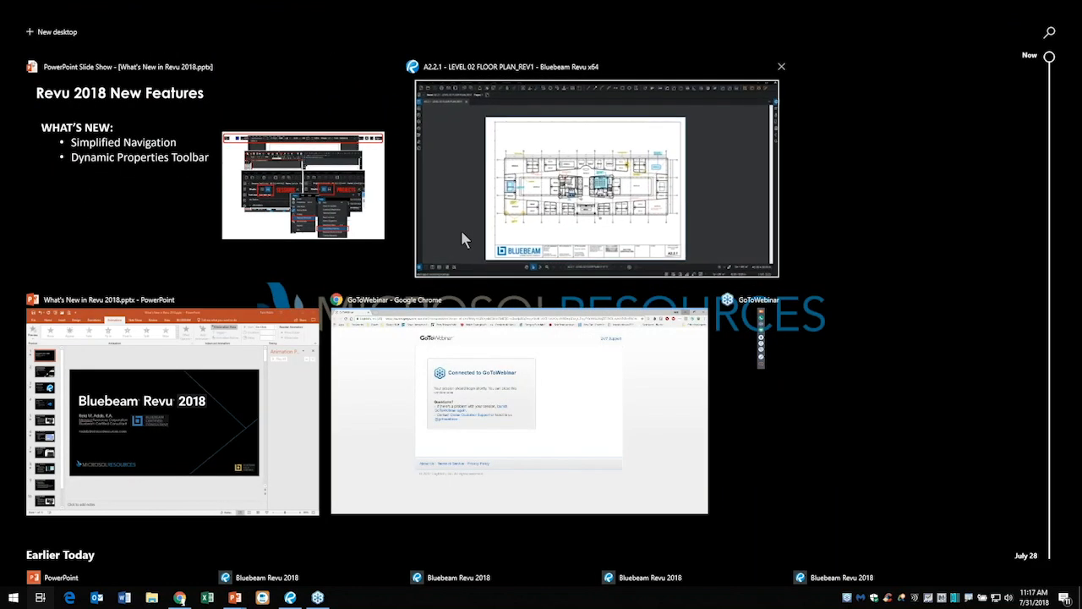
left_click(461, 231)
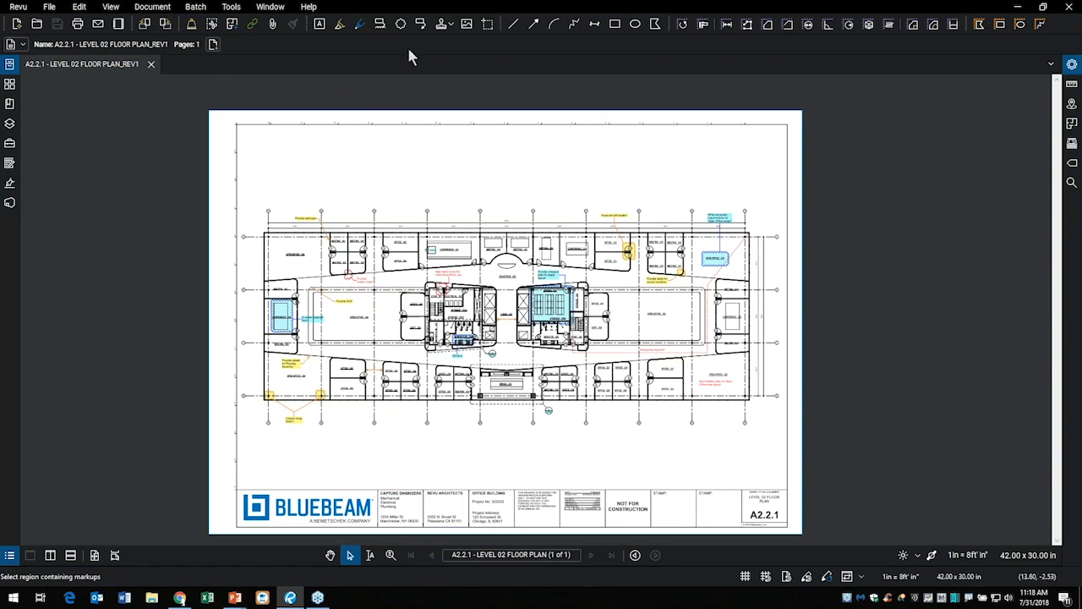
Activate the Cloud+ markup tool over the reception area and examine its full set of general, appearance and layout properties
scroll(452, 217, "up", 3)
scroll(468, 313, "up", 4)
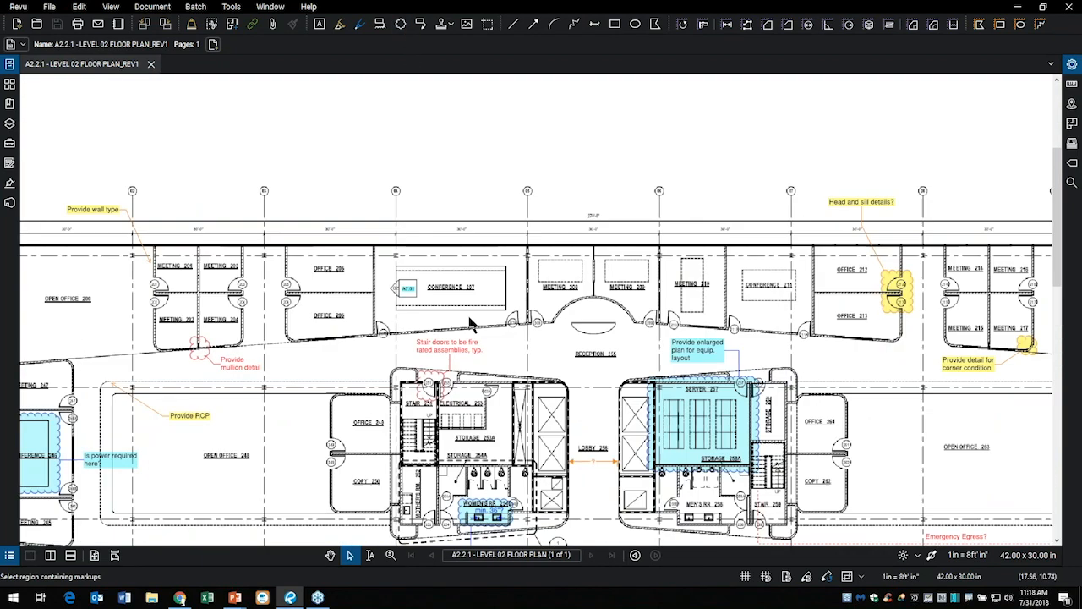
scroll(572, 211, "right", 3)
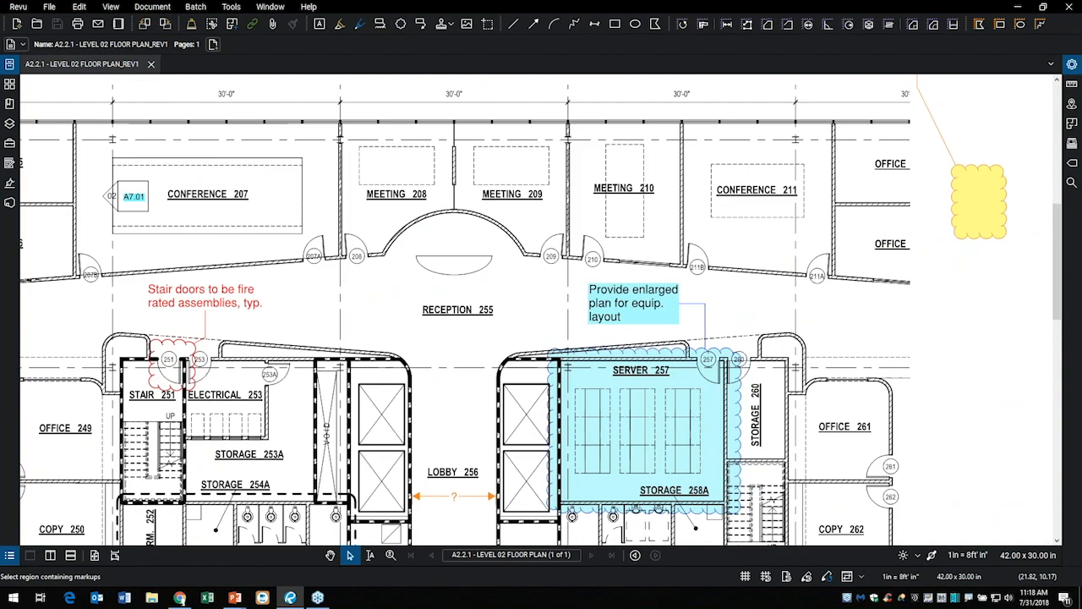
left_click(237, 8)
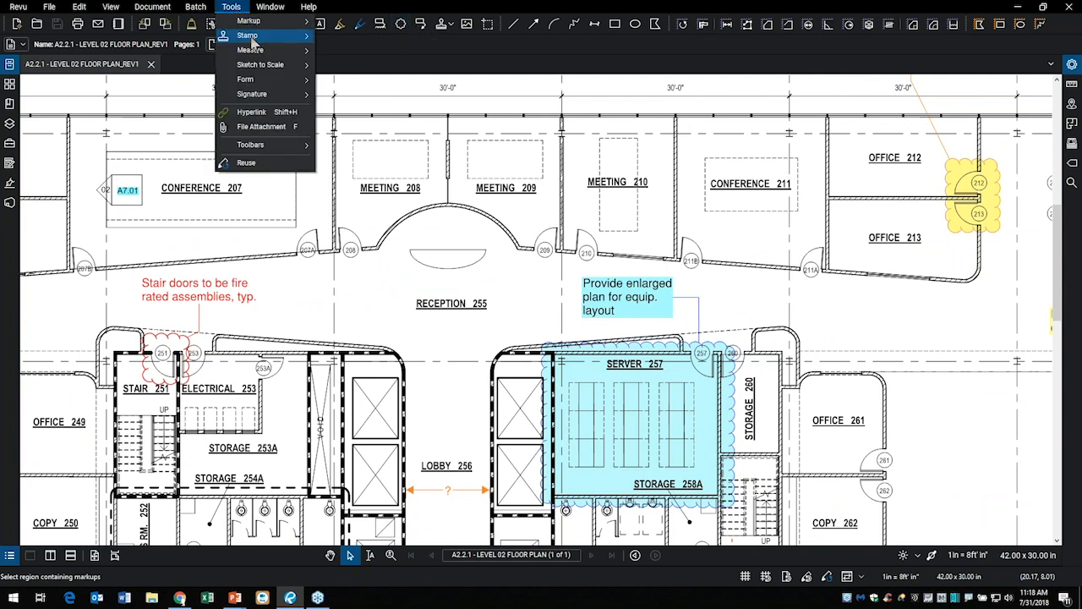
mouse_move(254, 24)
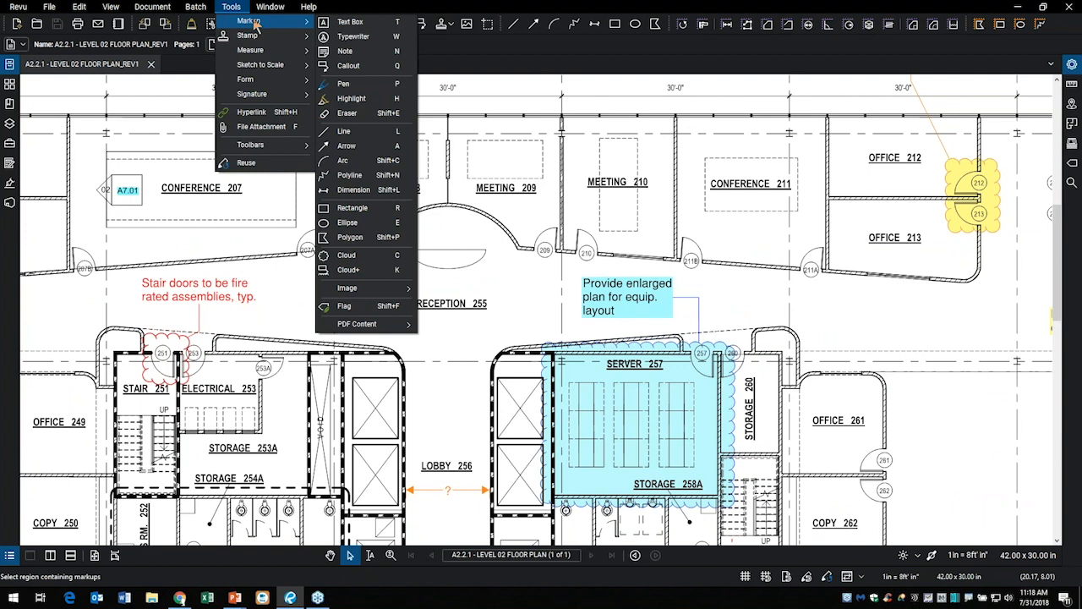
left_click(358, 277)
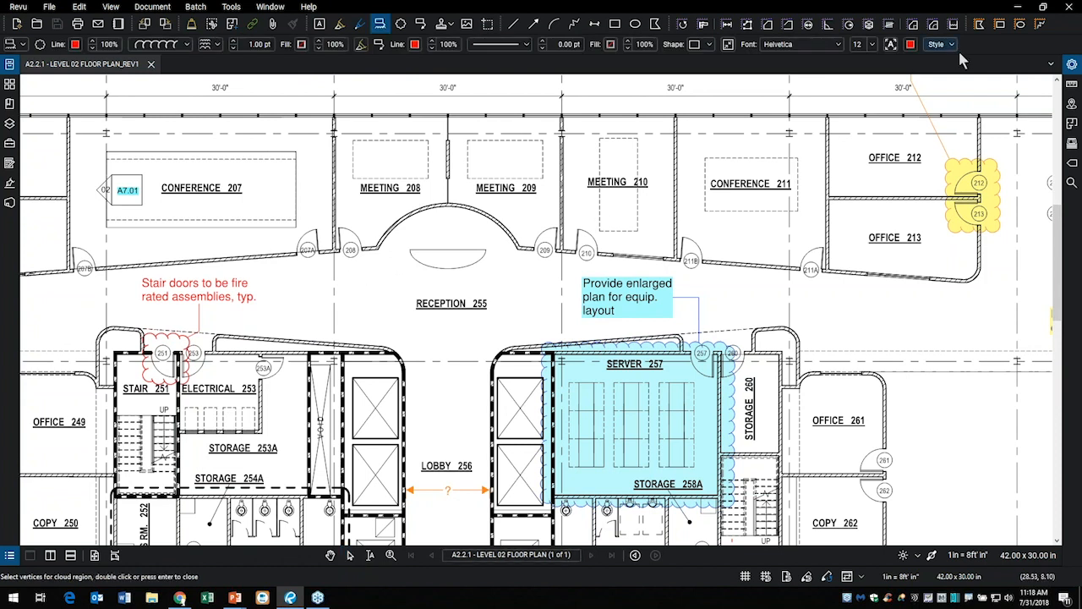
left_click(1074, 67)
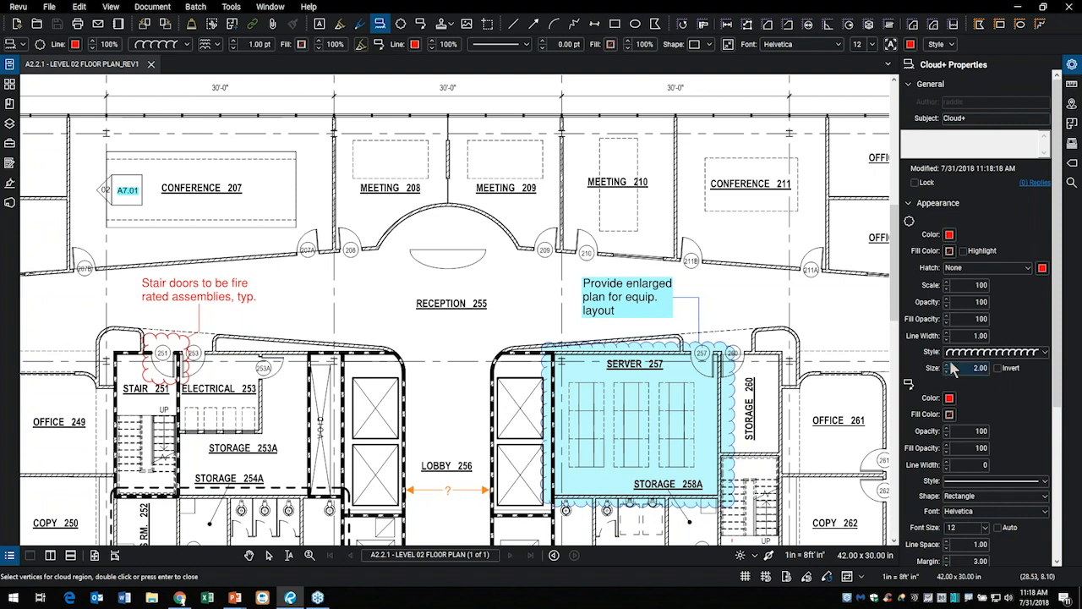
scroll(962, 363, "down", 6)
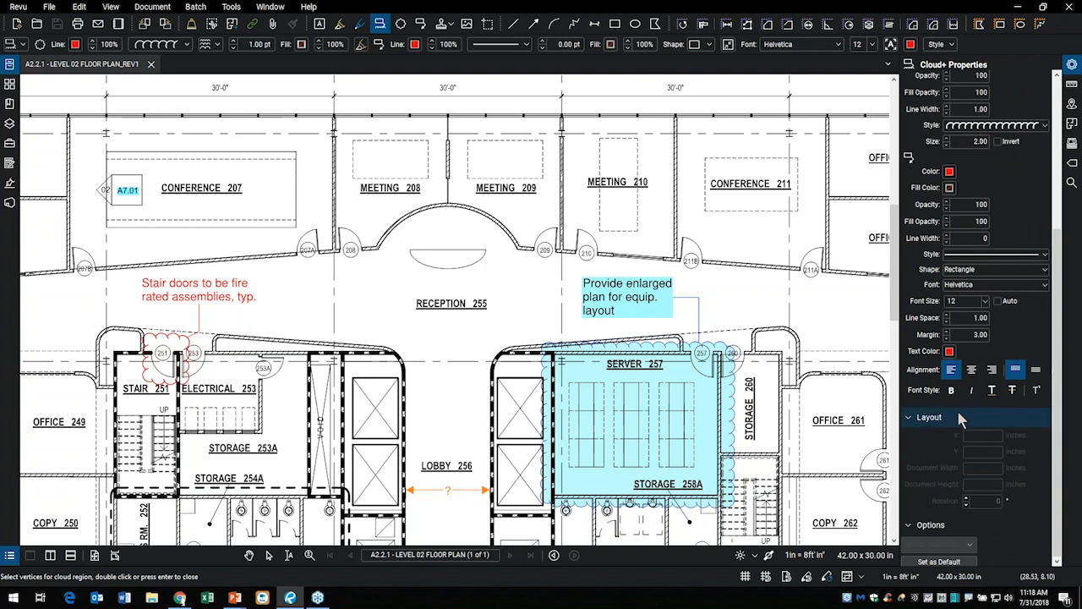
scroll(956, 410, "up", 6)
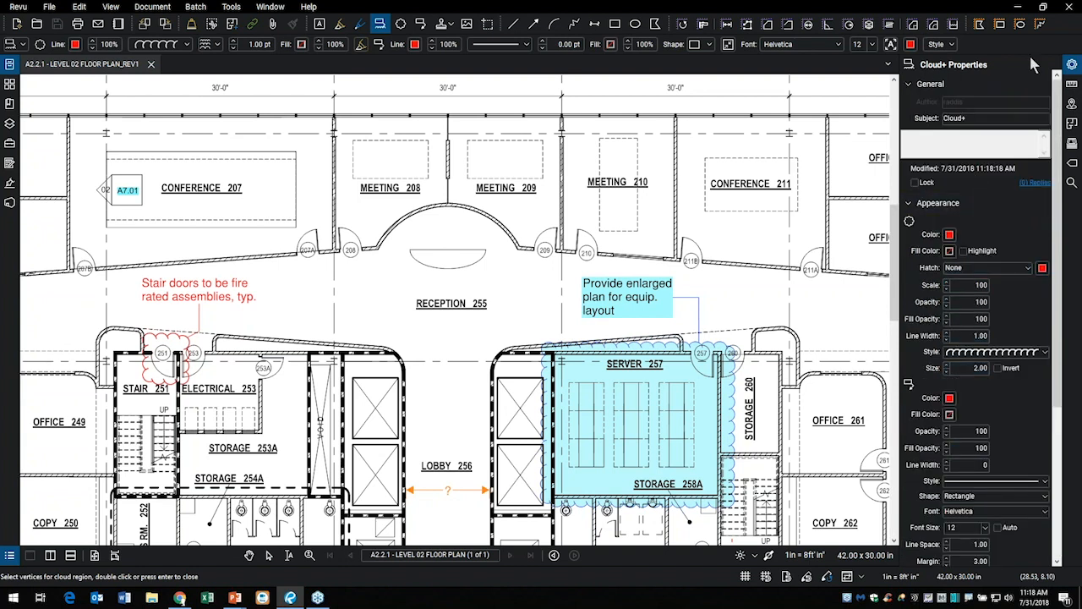
left_click(1073, 65)
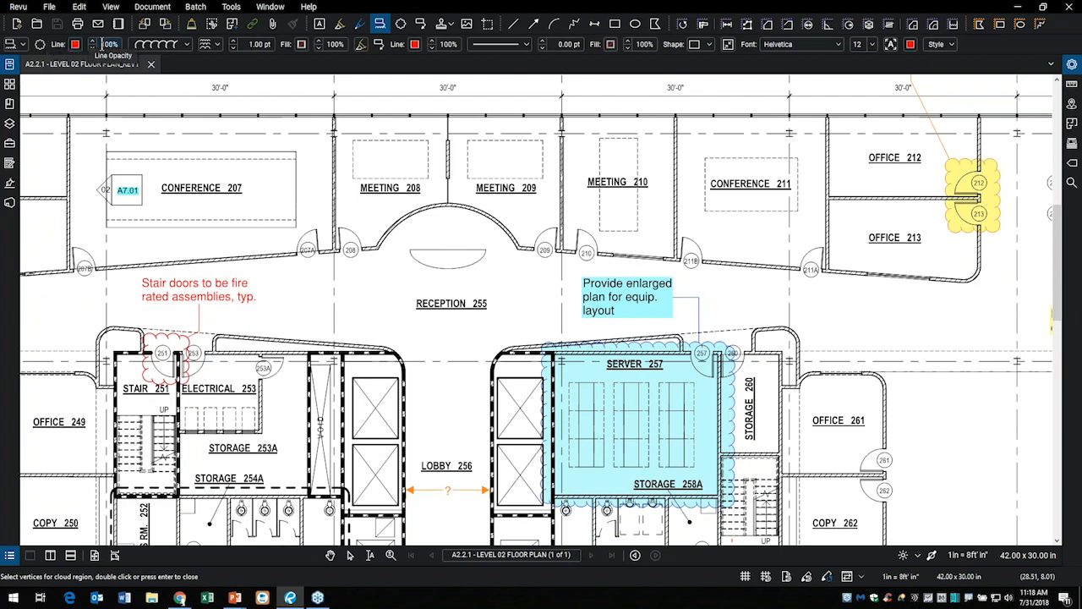
Examine the line style choices and the cloud size and invert options for the Cloud+ markup
left_click(188, 47)
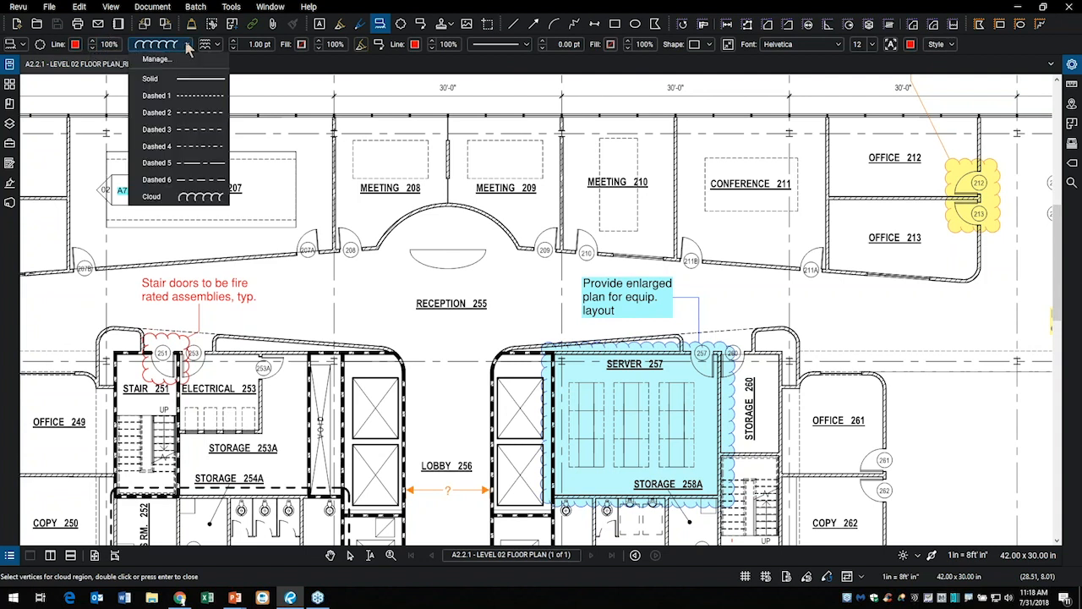
left_click(187, 48)
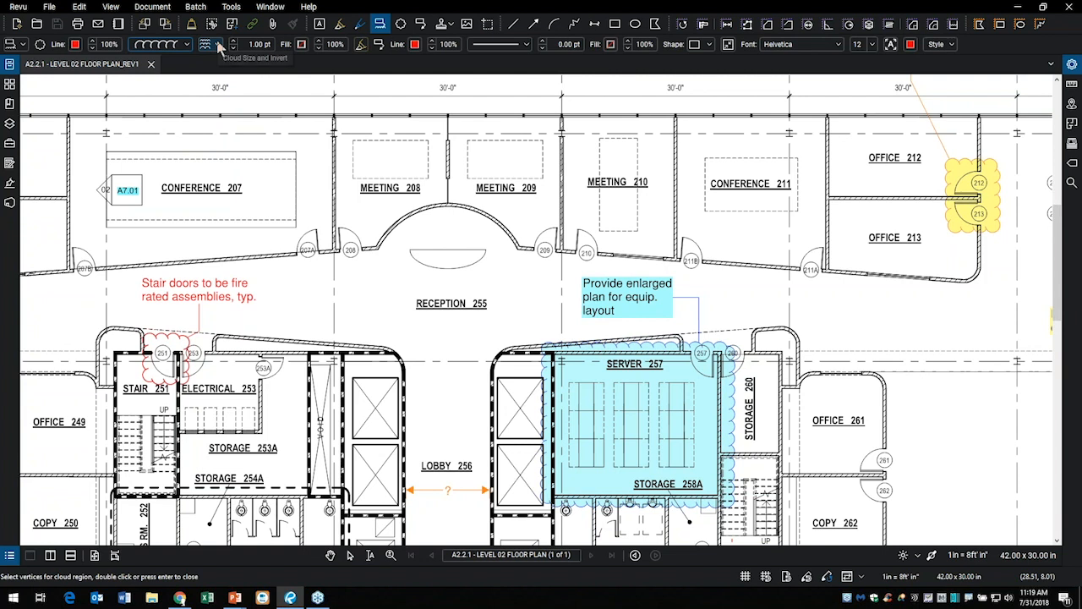
left_click(218, 47)
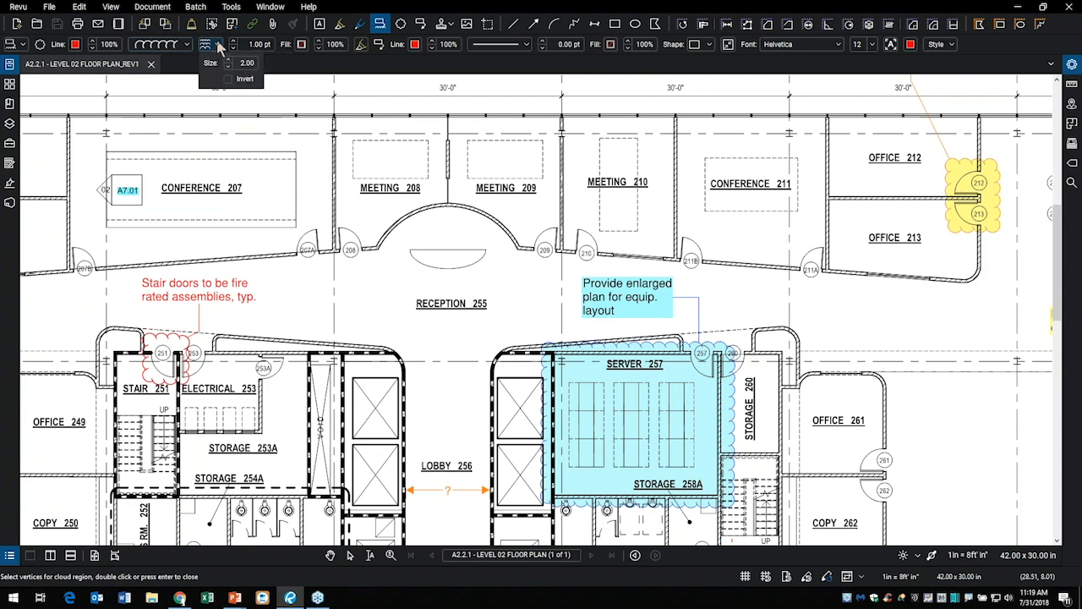
left_click(219, 48)
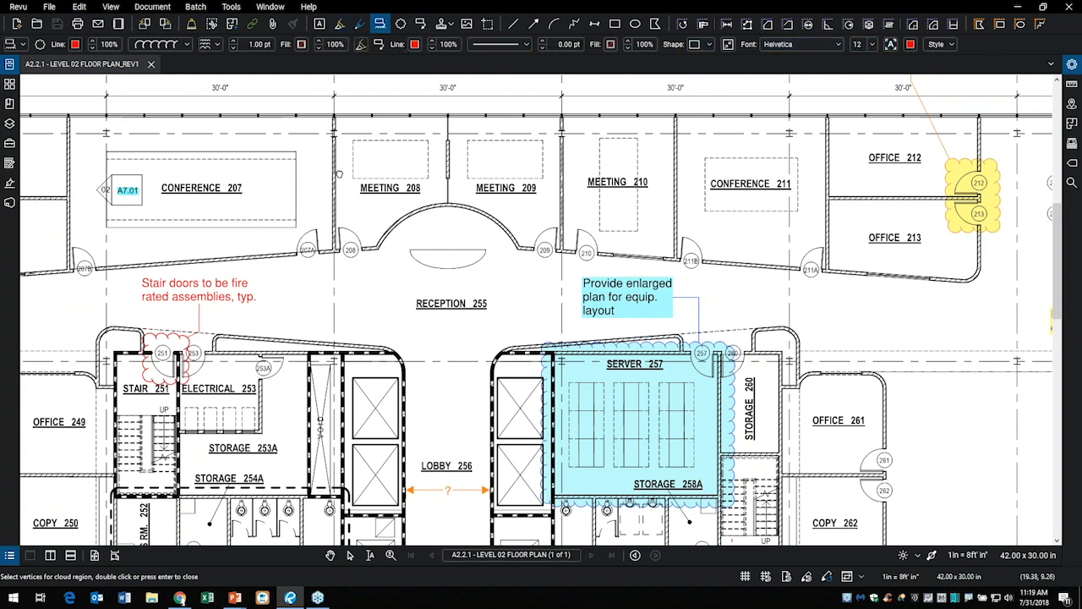
Draw a Cloud+ markup around Meeting 208, extending into Meeting 209, with a callout above it reading "new features"
scroll(333, 191, "up", 1)
scroll(332, 190, "up", 3)
left_click_drag(323, 170, 429, 279)
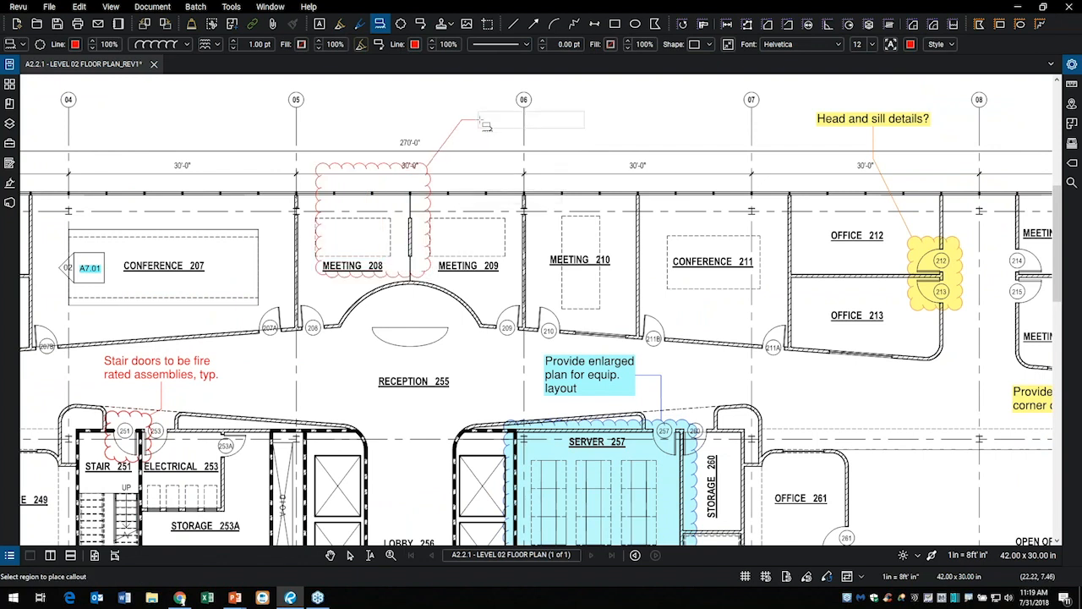
left_click(487, 125)
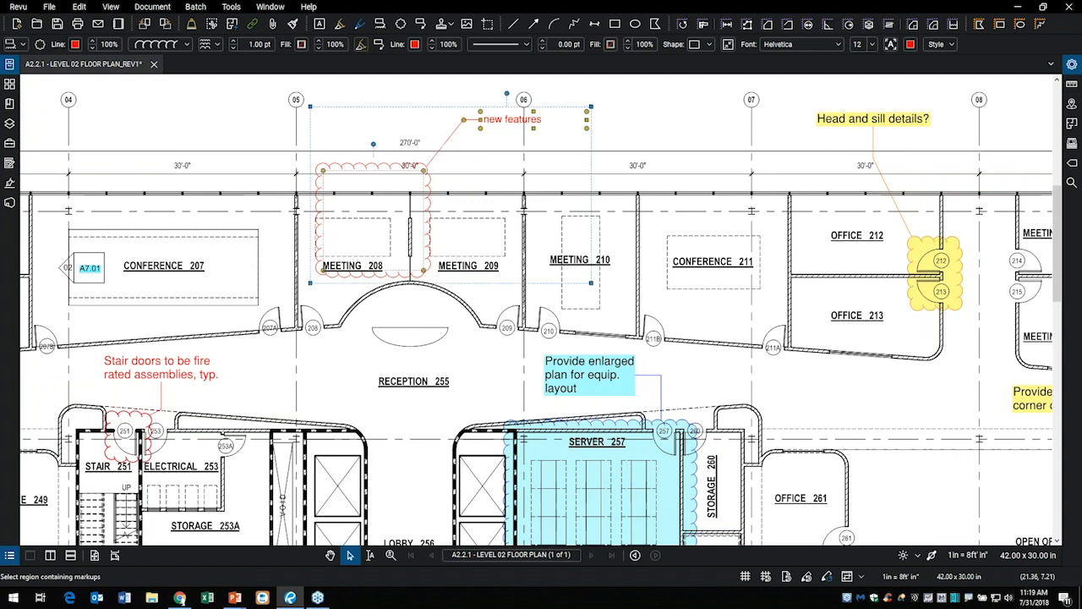
left_click(411, 127)
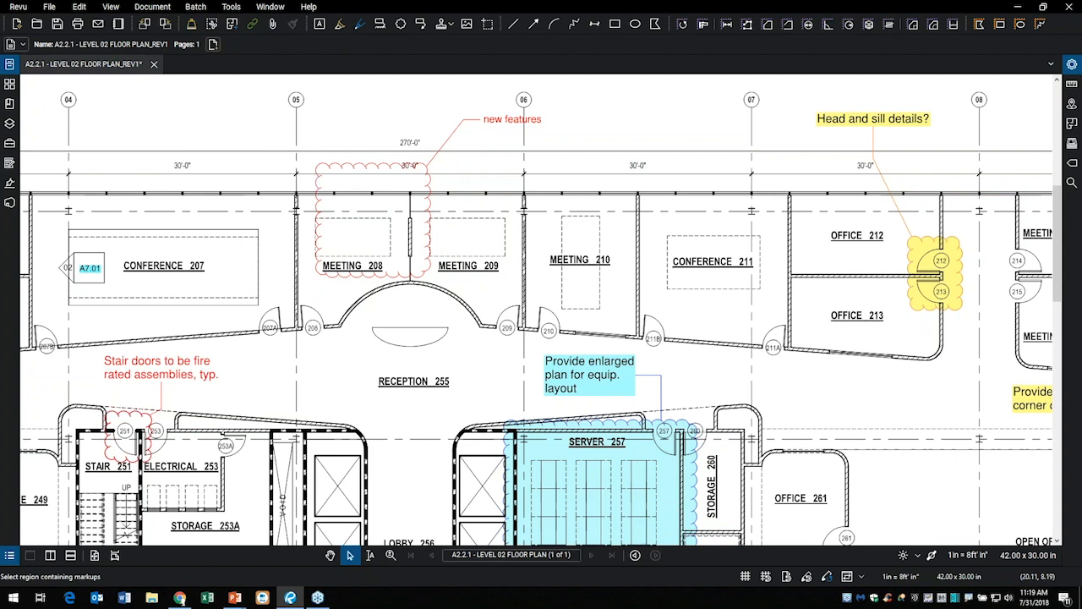
Fill the cloud over Meeting 208 with cyan and set its fill opacity to 50%
left_click(355, 171)
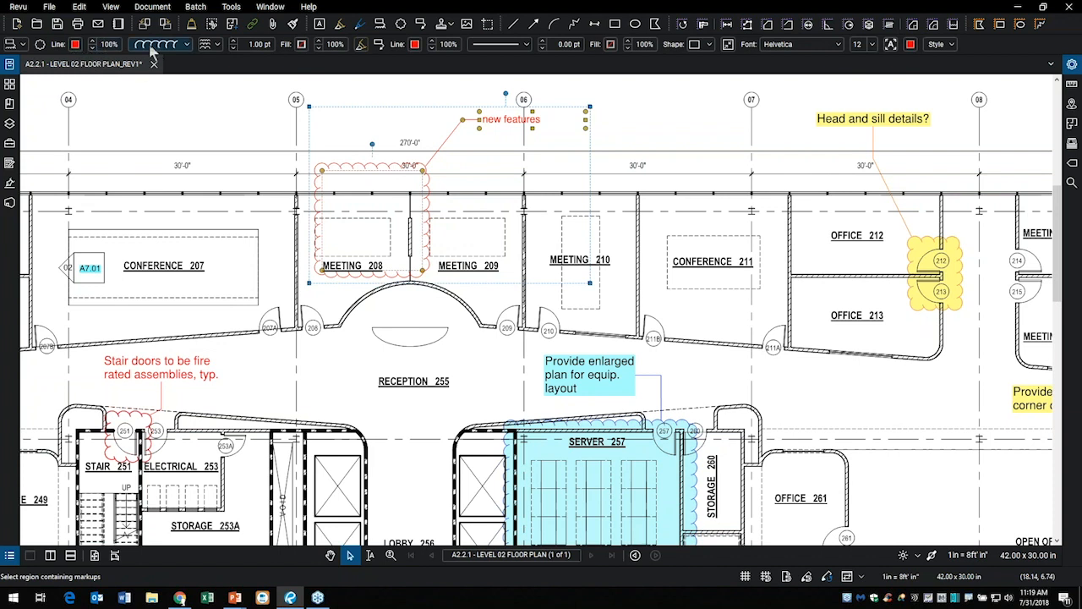
left_click(301, 44)
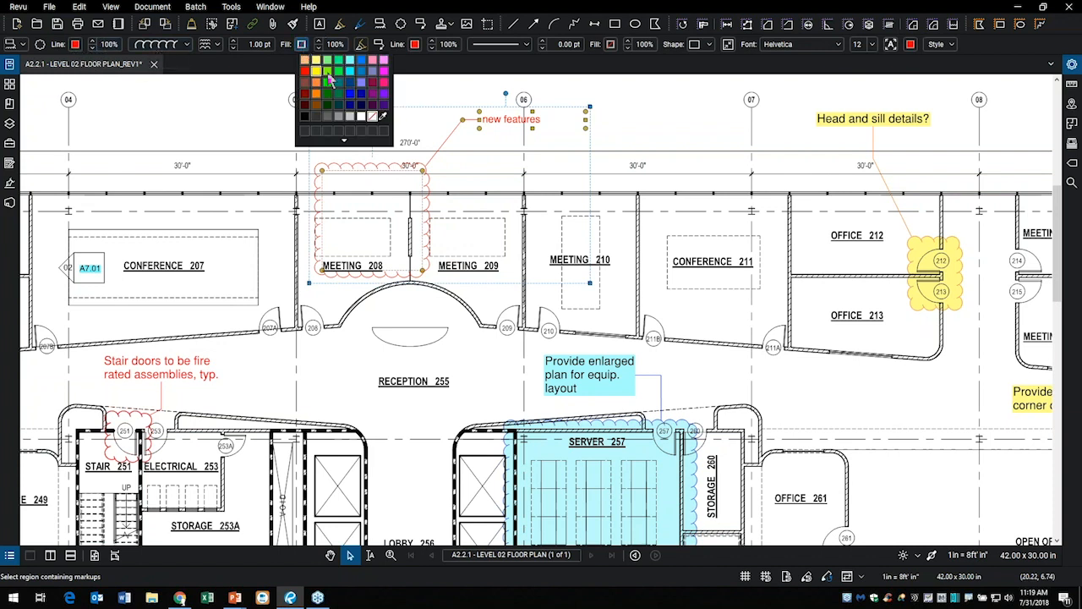
left_click(349, 71)
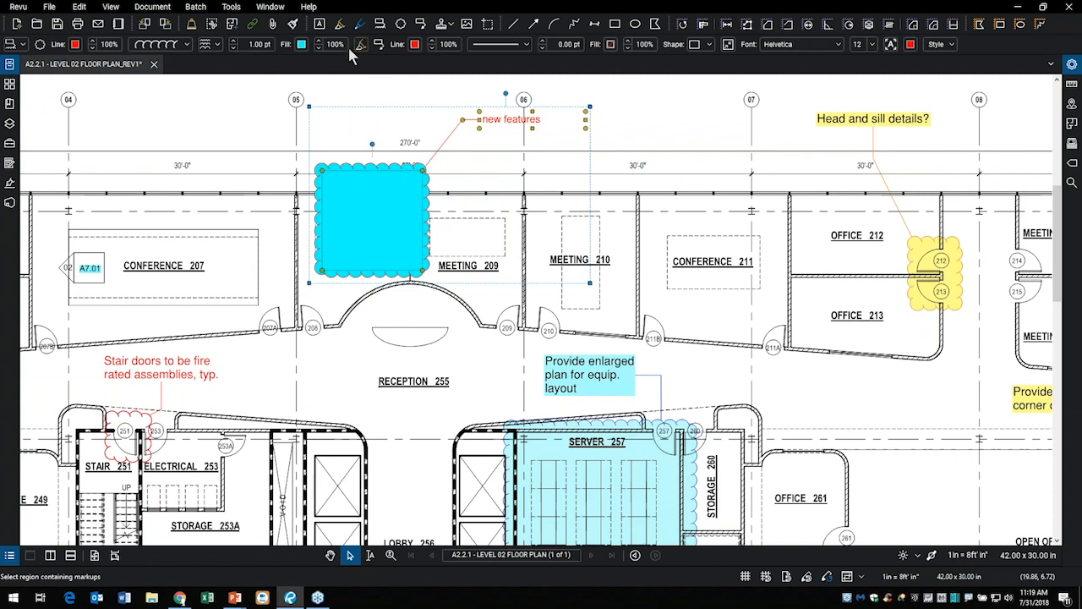
left_click(318, 47)
left_click(318, 47)
left_click(318, 48)
left_click(319, 48)
left_click(319, 48)
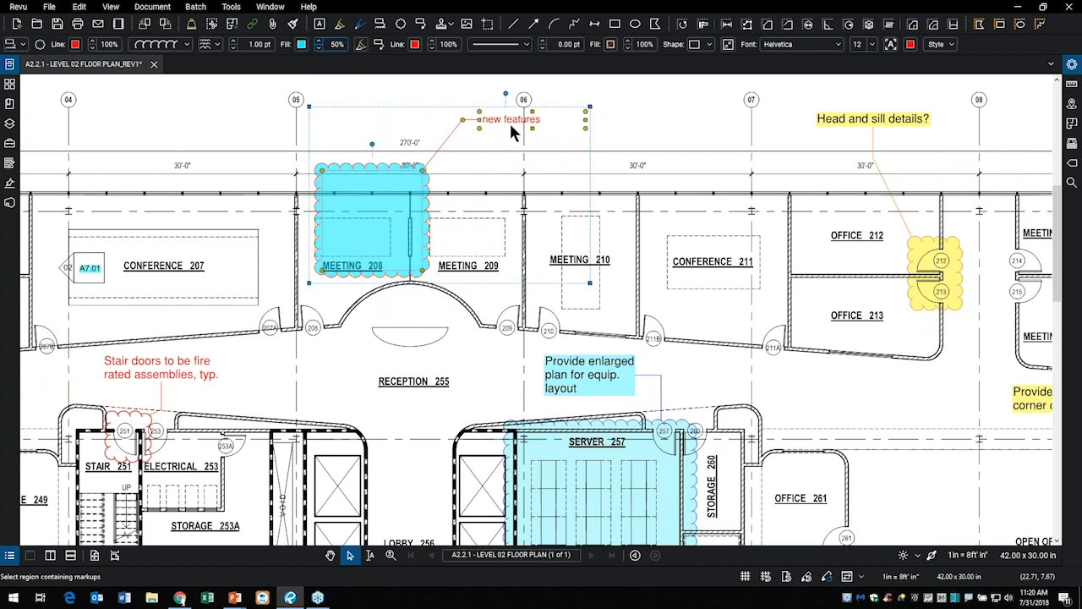
Set the "new features" callout's line width to 0.75 pt and autosize its text box
scroll(541, 138, "up", 5)
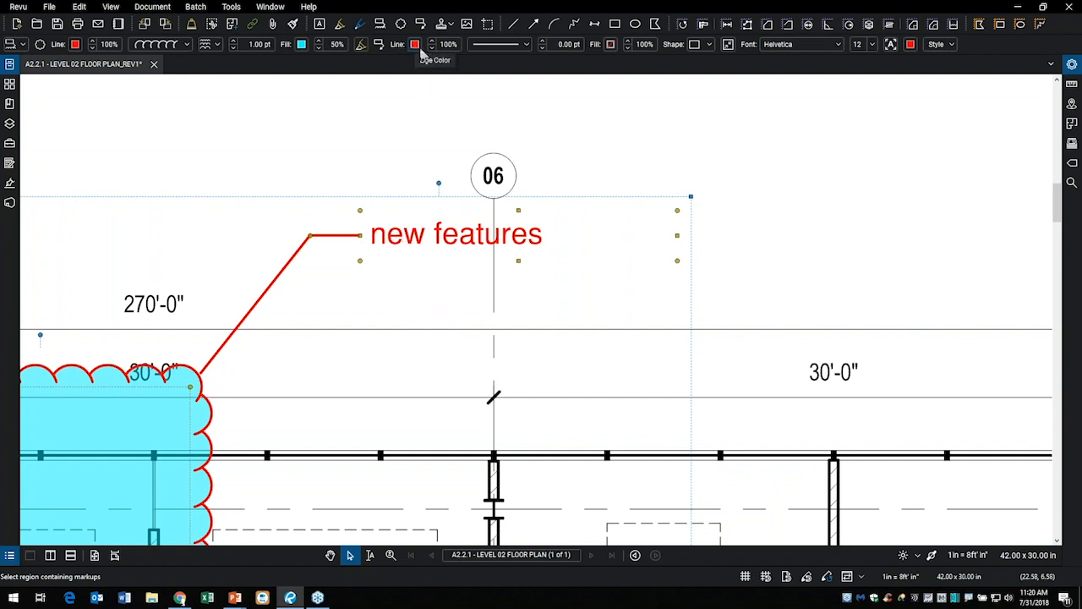
left_click(543, 41)
left_click(543, 41)
left_click(543, 40)
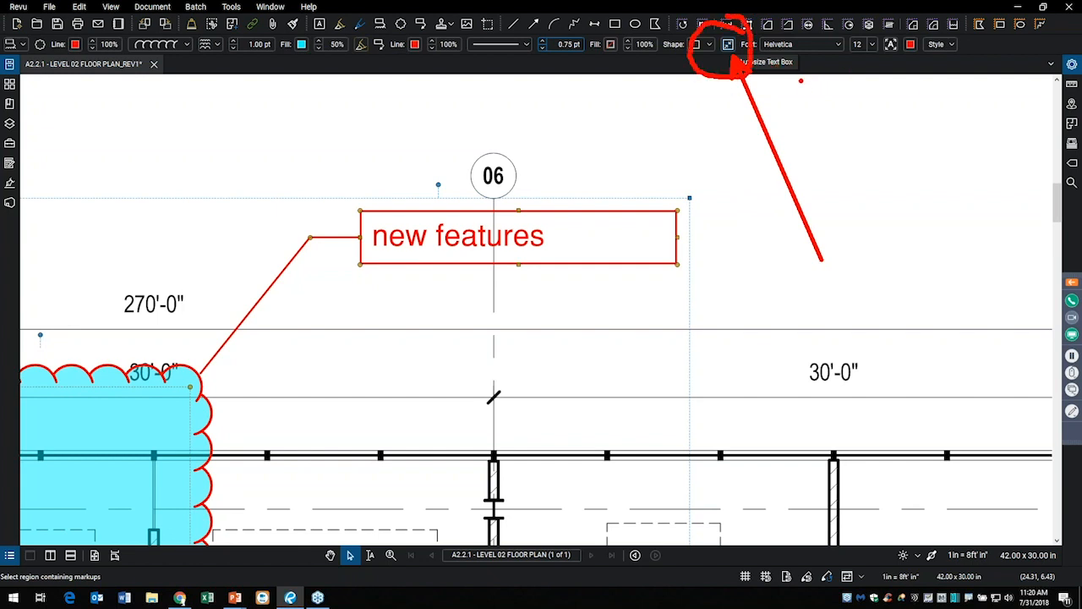
left_click(730, 47)
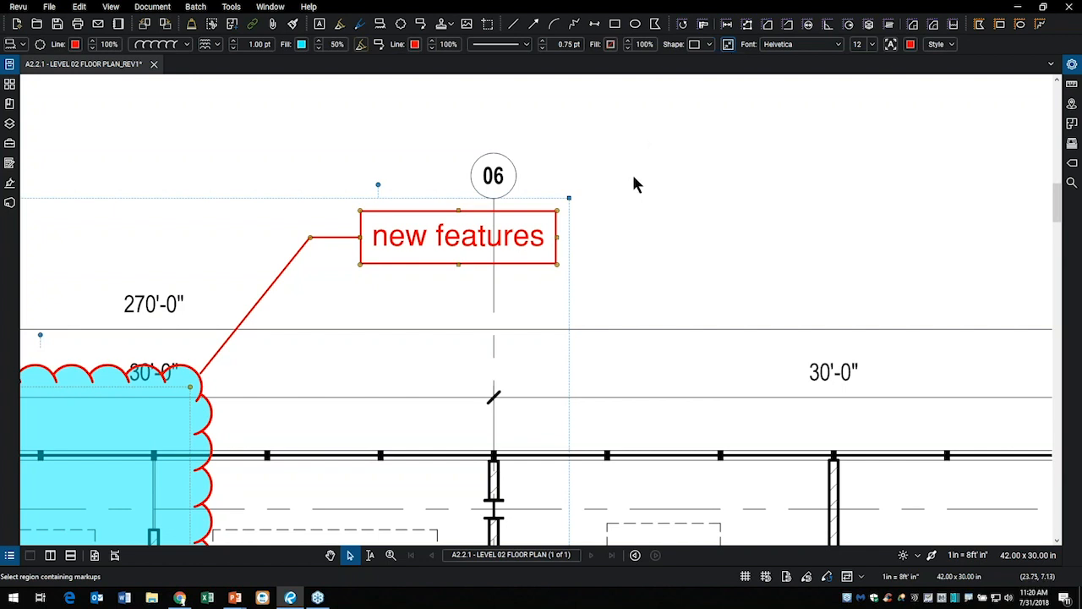
left_click(626, 235)
Select the whole Cloud+ markup over Meeting 208, including its callout, with a selection window
scroll(558, 300, "down", 5)
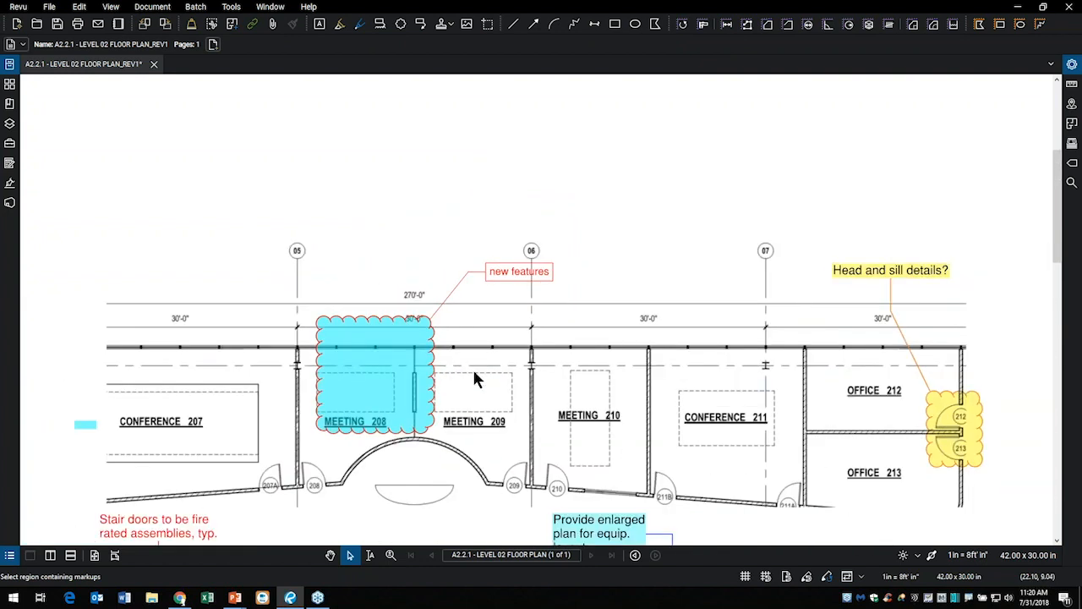
scroll(302, 310, "down", 2)
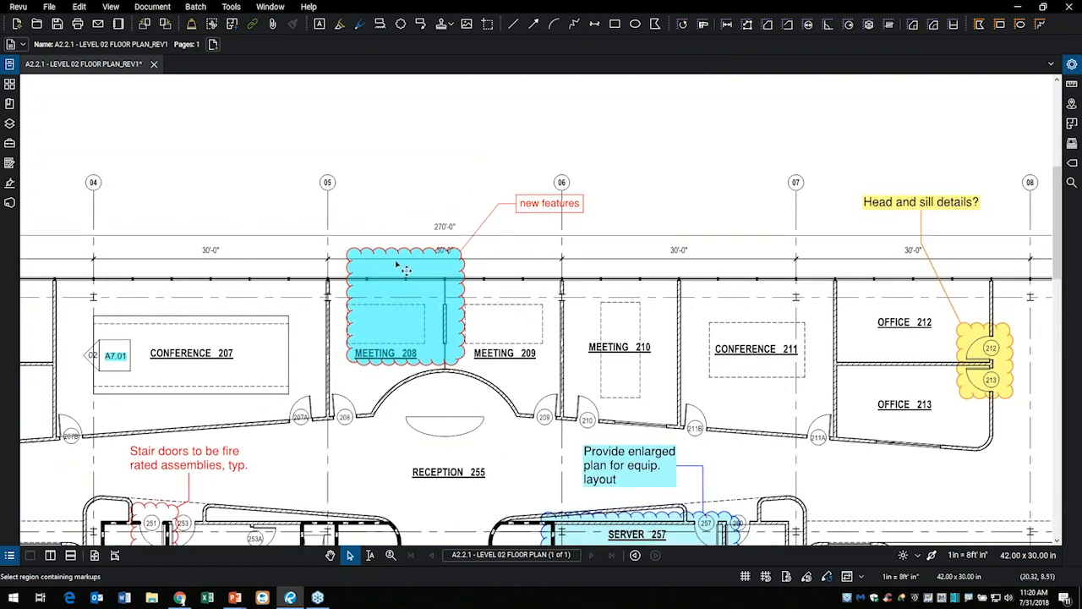
scroll(377, 186, "up", 1)
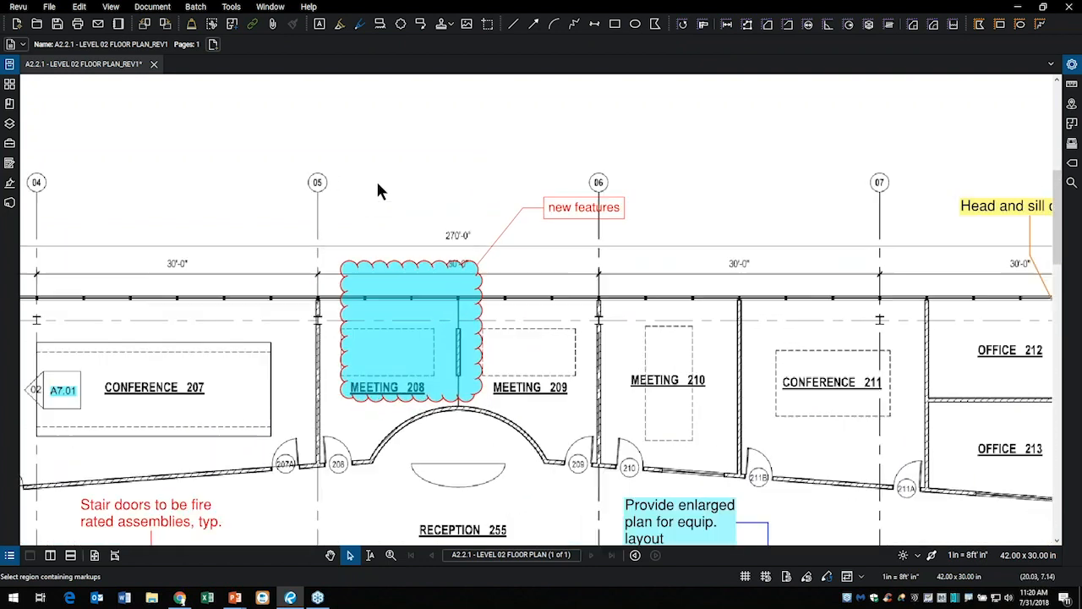
scroll(378, 191, "up", 1)
left_click_drag(689, 461, 322, 165)
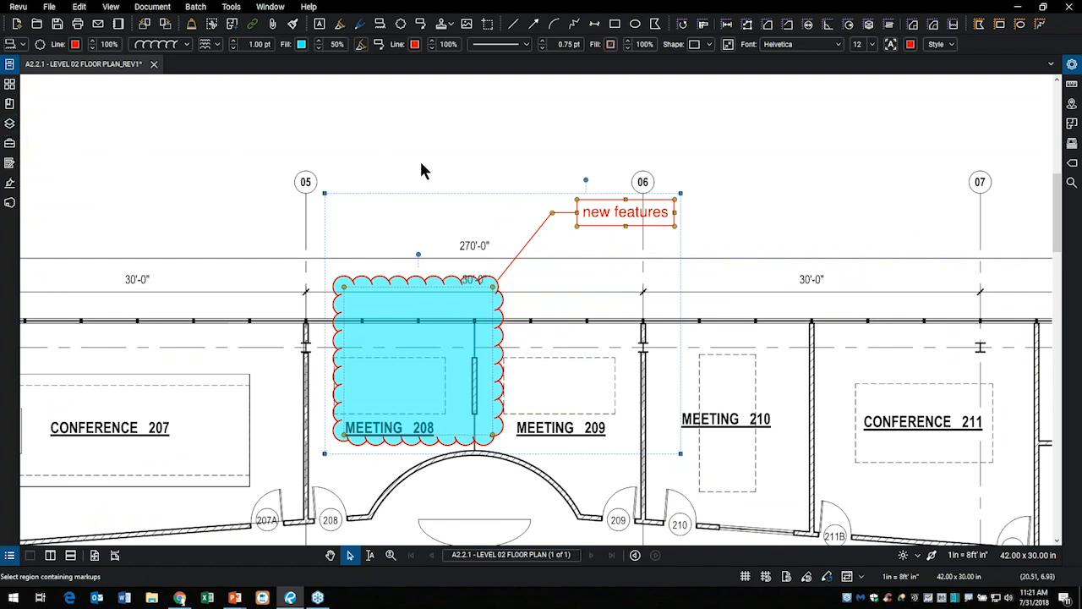
Review the selected Cloud+ markup's full Properties, including its Subject, and hide them again
left_click(1072, 66)
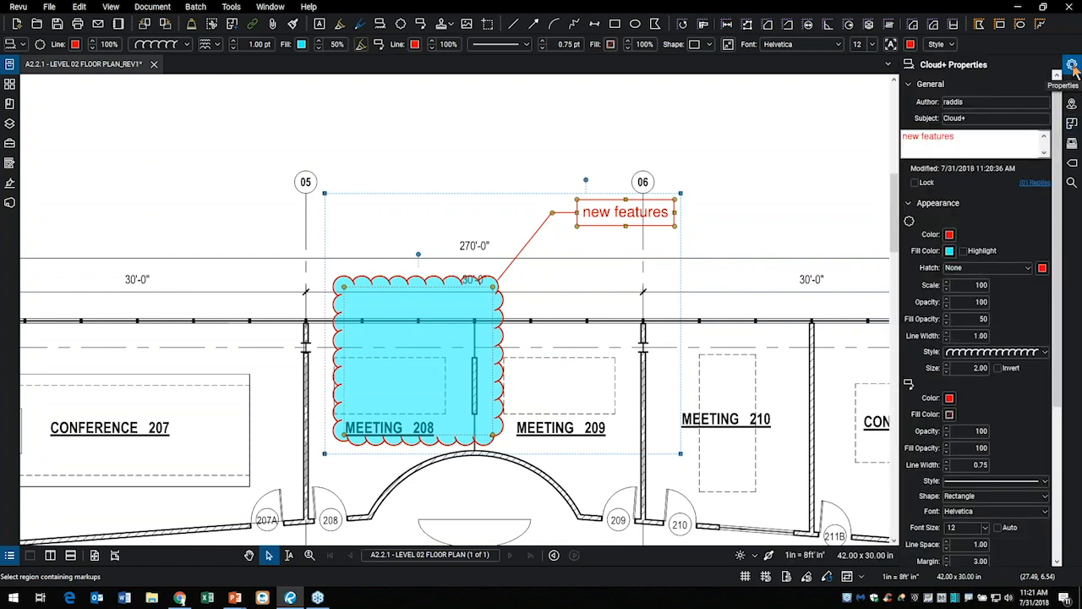
left_click(957, 120)
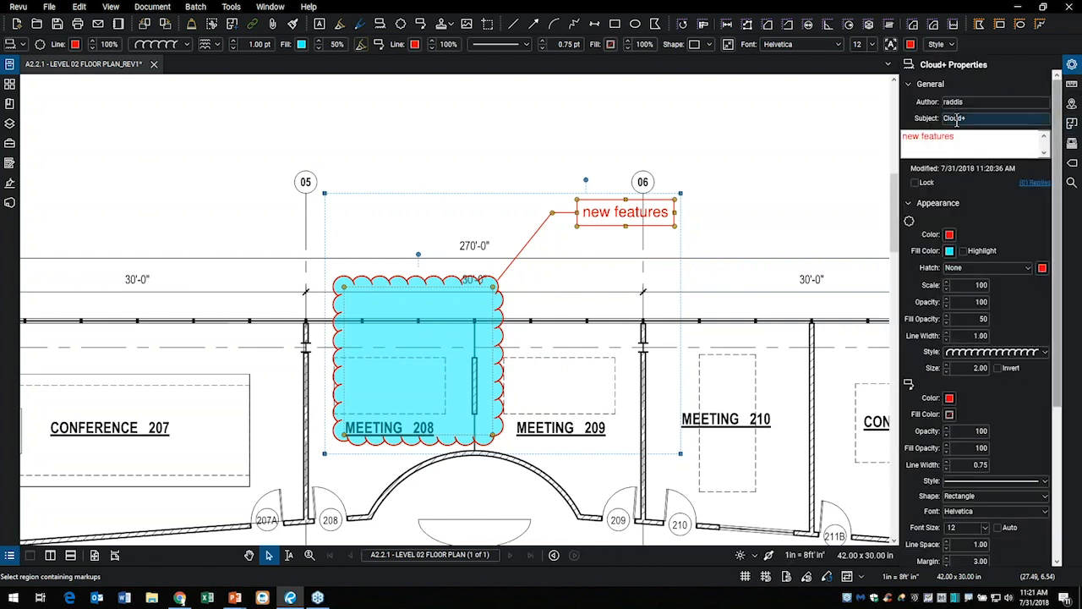
left_click(1073, 68)
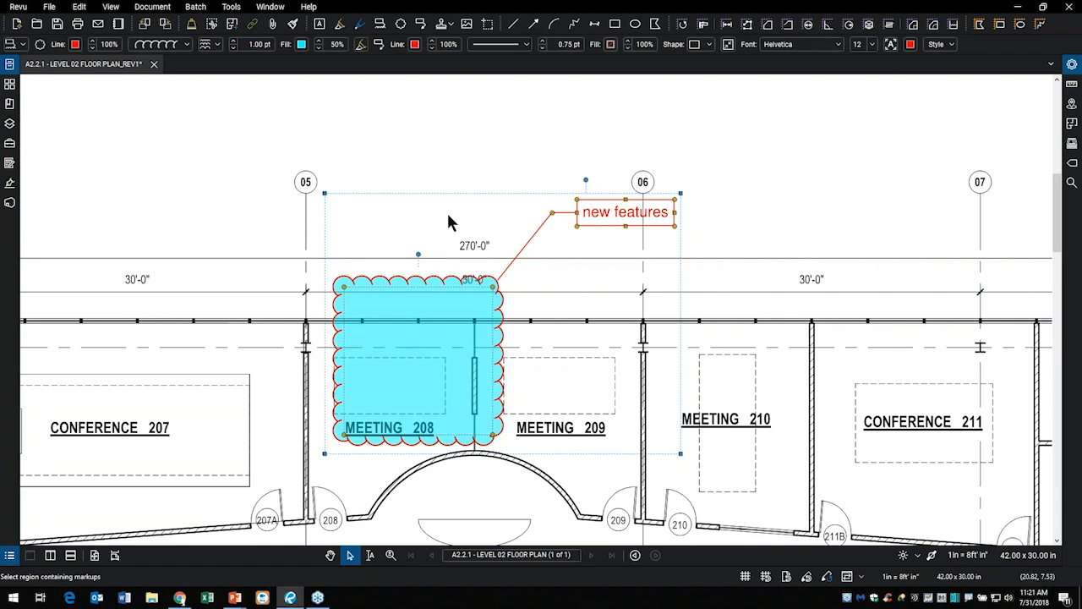
Check the Cloud+ markup's Subject and show the Markups List to examine how markups are grouped by Subject
left_click(23, 47)
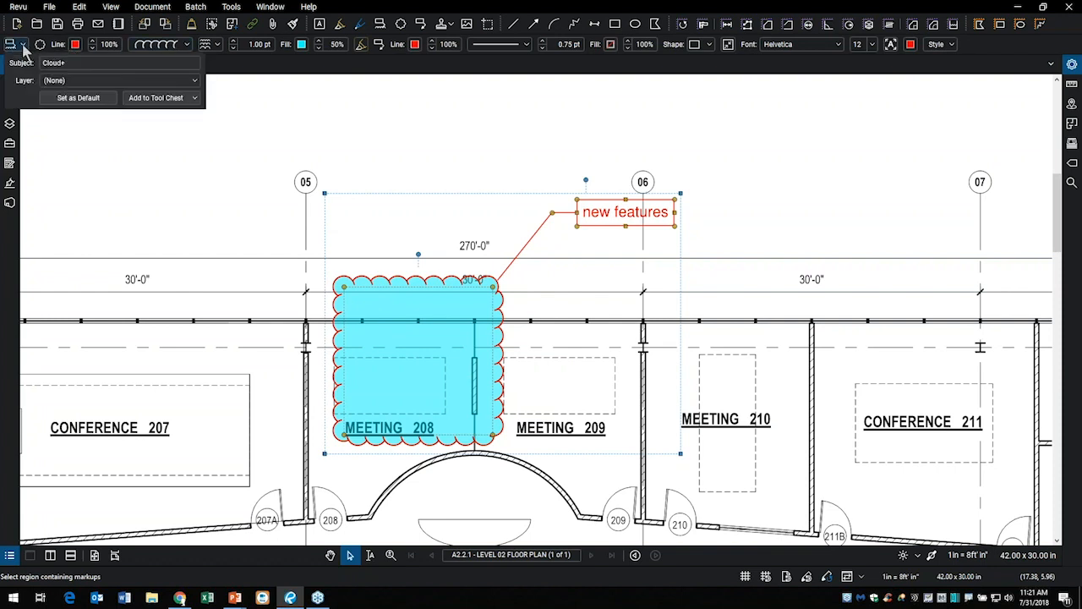
left_click(73, 62)
left_click(8, 555)
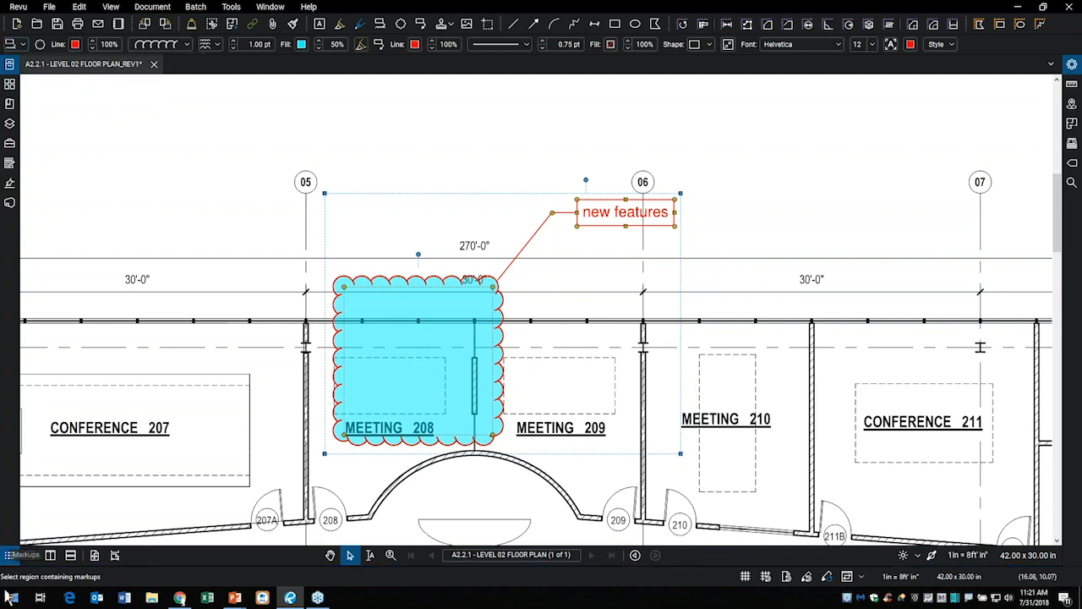
left_click(10, 556)
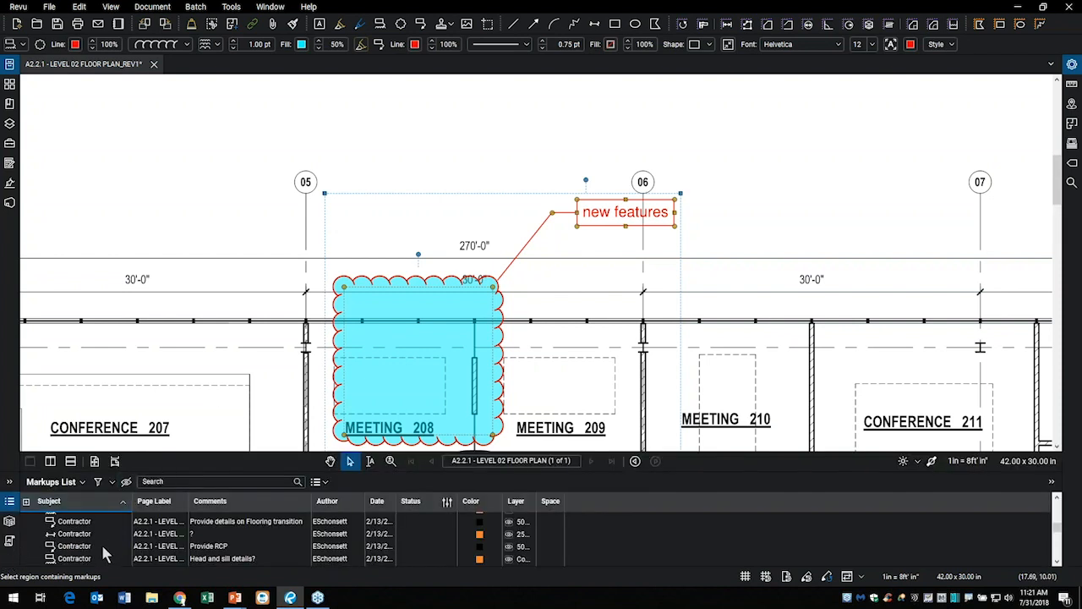
scroll(104, 552, "up", 3)
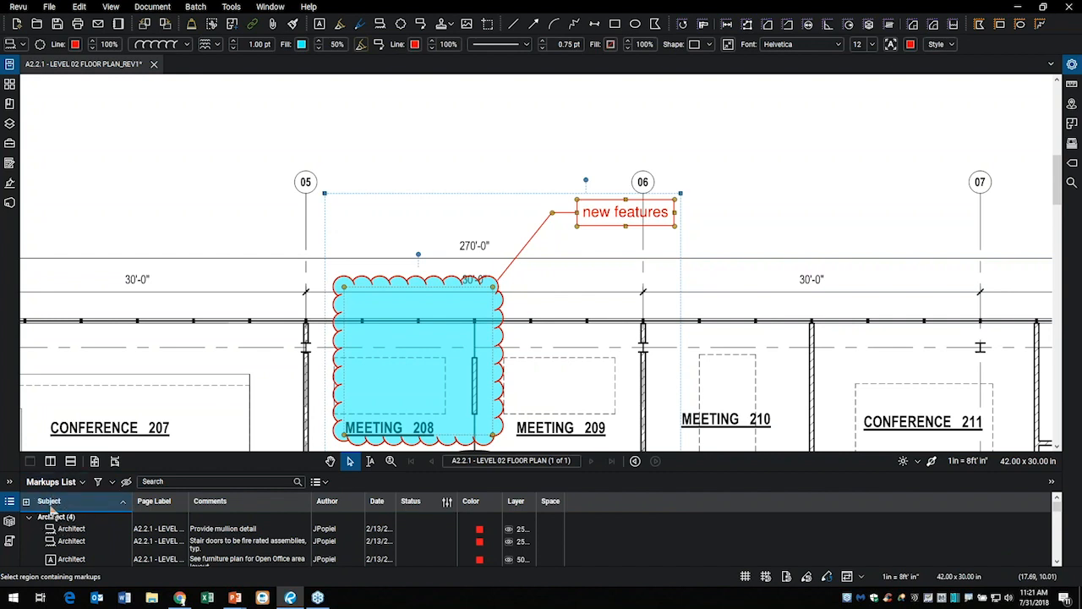
scroll(85, 541, "down", 3)
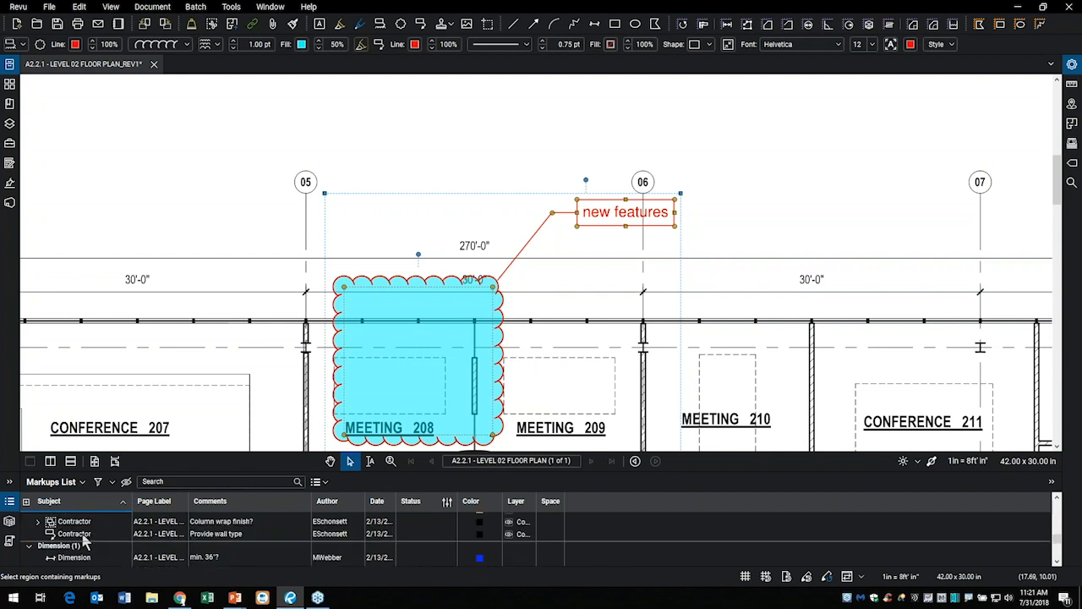
scroll(85, 546, "down", 3)
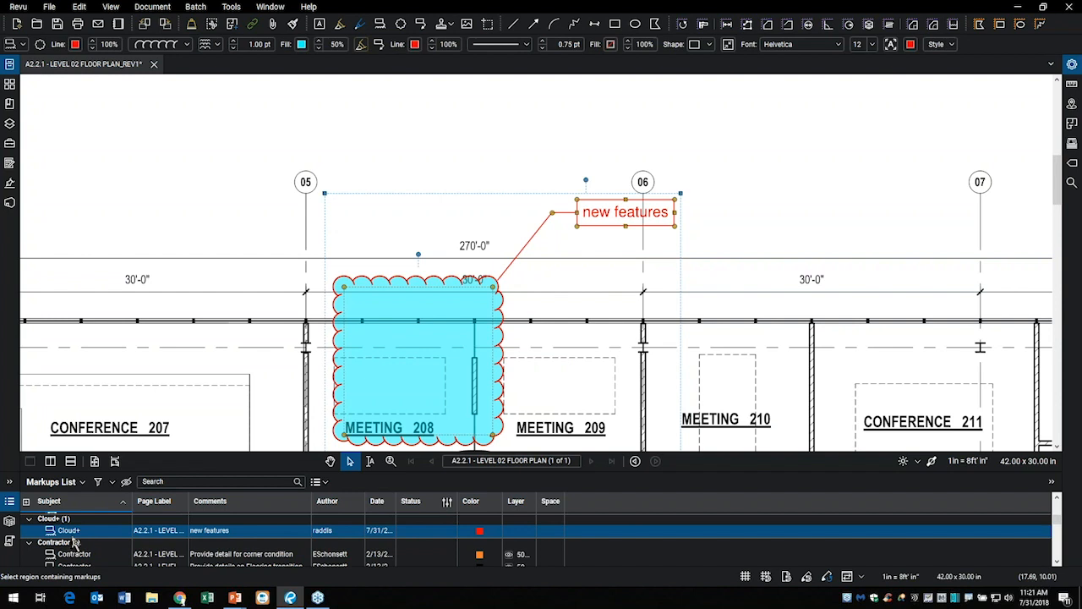
scroll(93, 546, "up", 3)
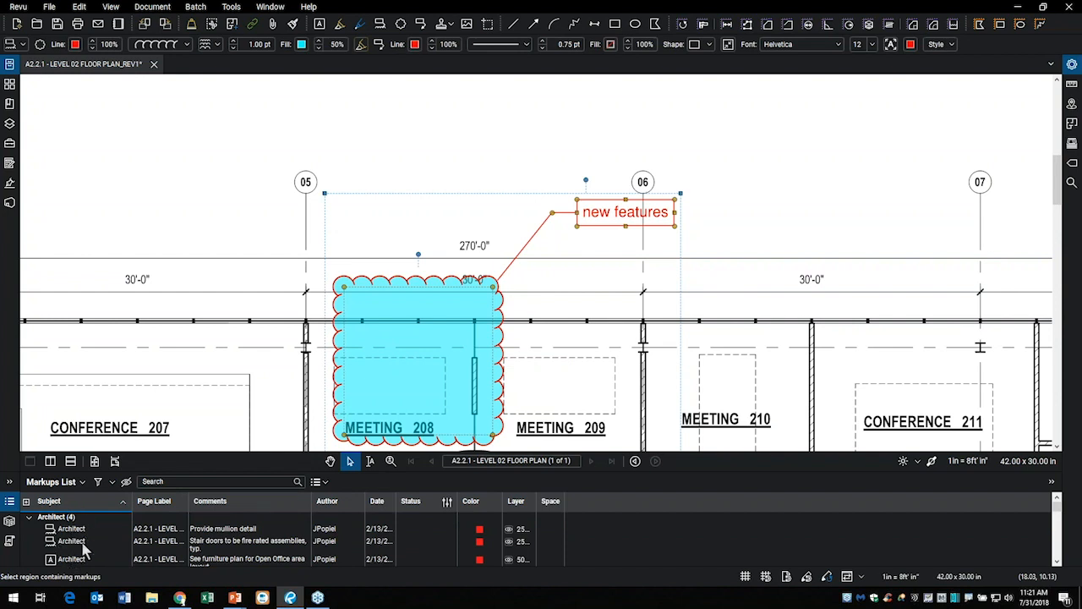
Set the Subject of the "new features" Cloud+ markup to Architect
left_click(23, 44)
left_click_drag(89, 64, 43, 64)
type("Architect")
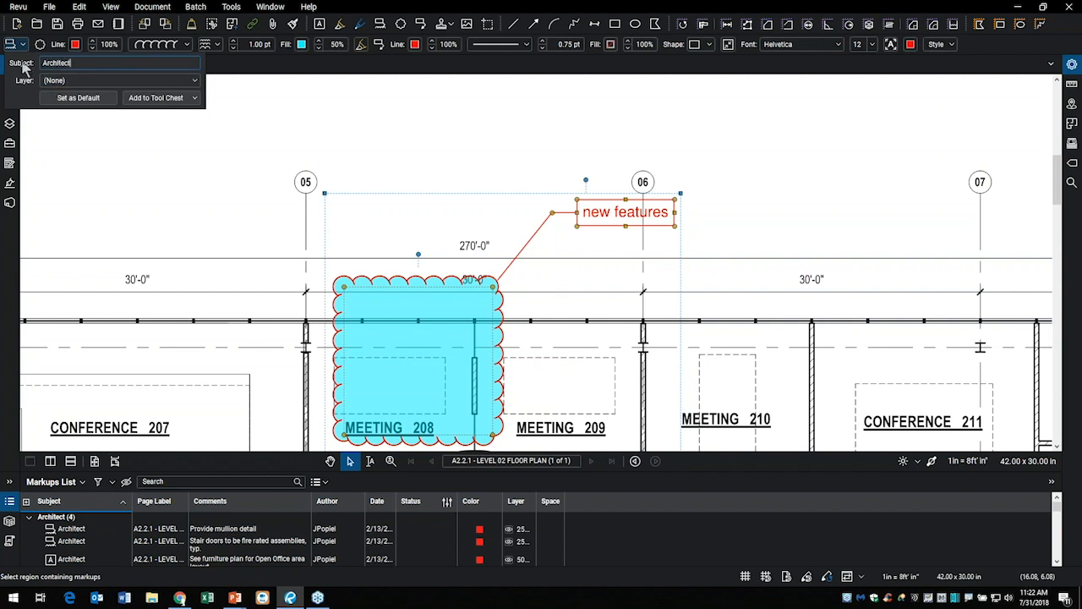
key("Return")
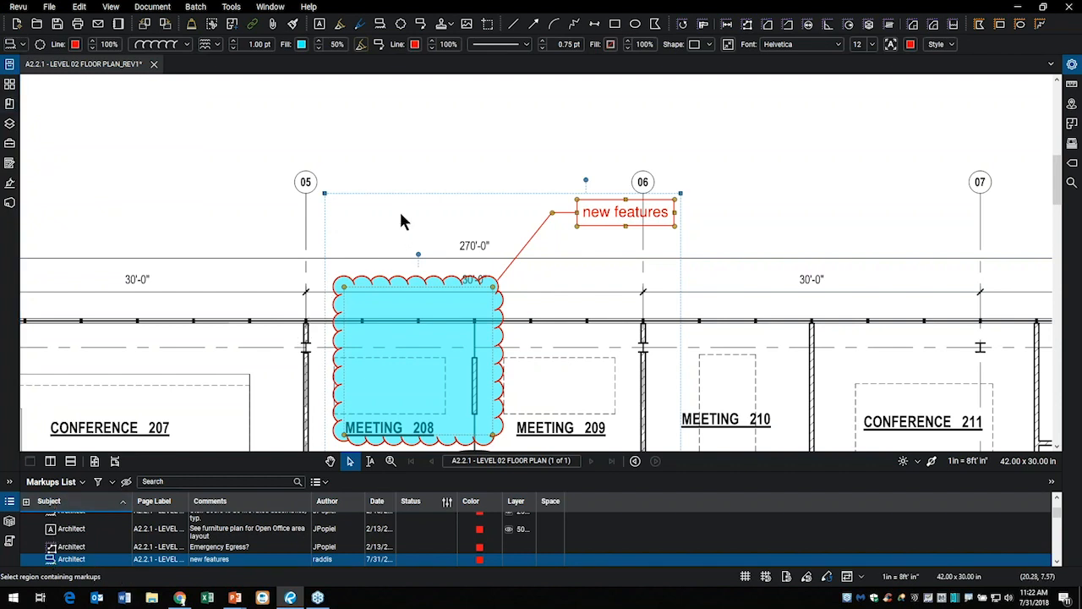
left_click(386, 144)
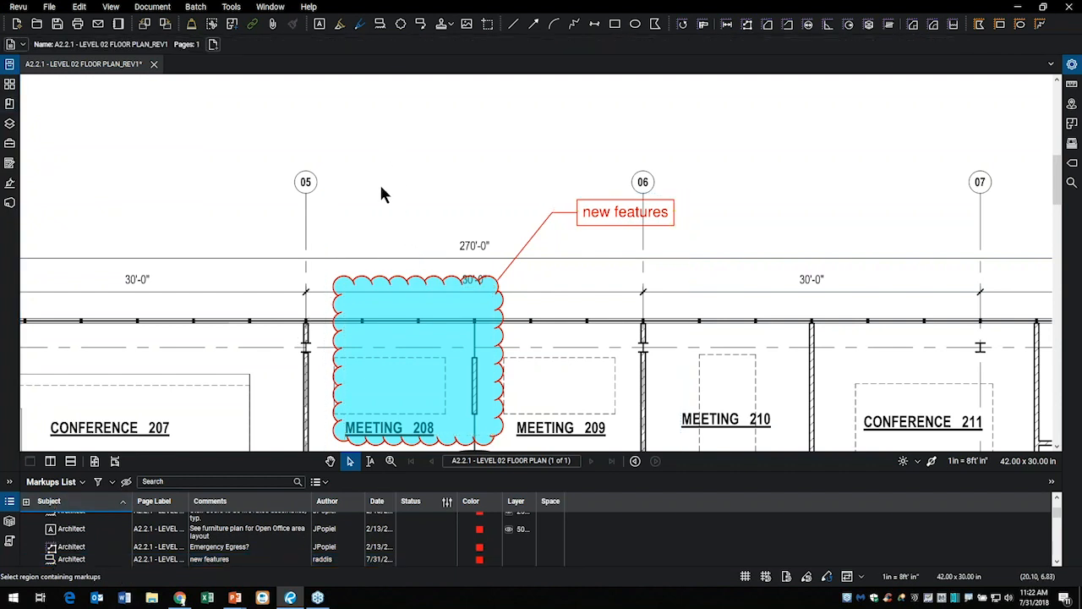
Select the cyan cloud over Meeting 208 and check its place among the Subject groups in the Markups List
left_click(391, 296)
scroll(81, 550, "up", 3)
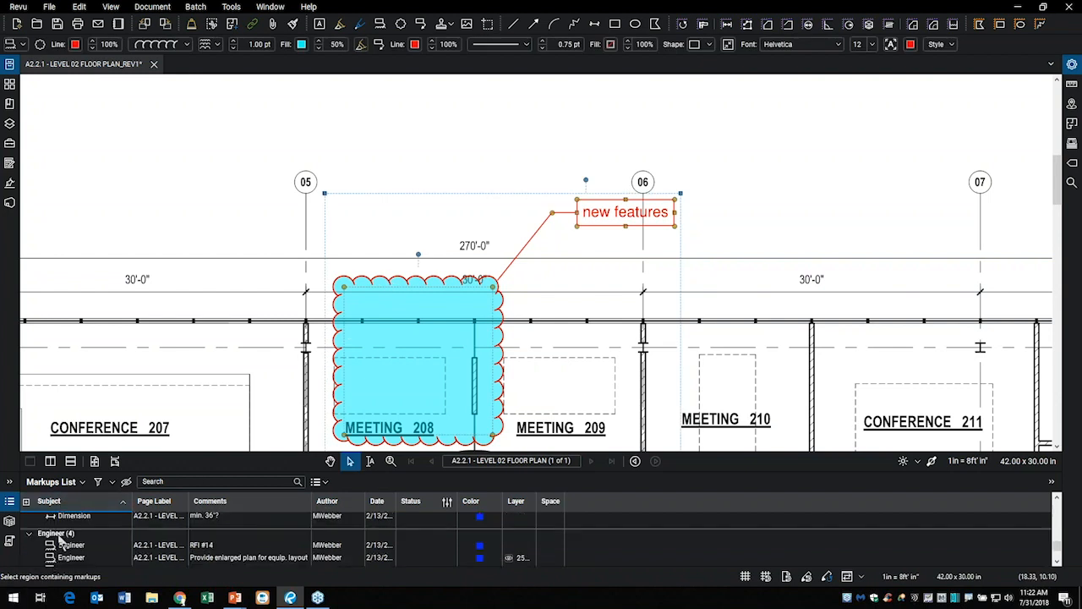
scroll(82, 554, "down", 3)
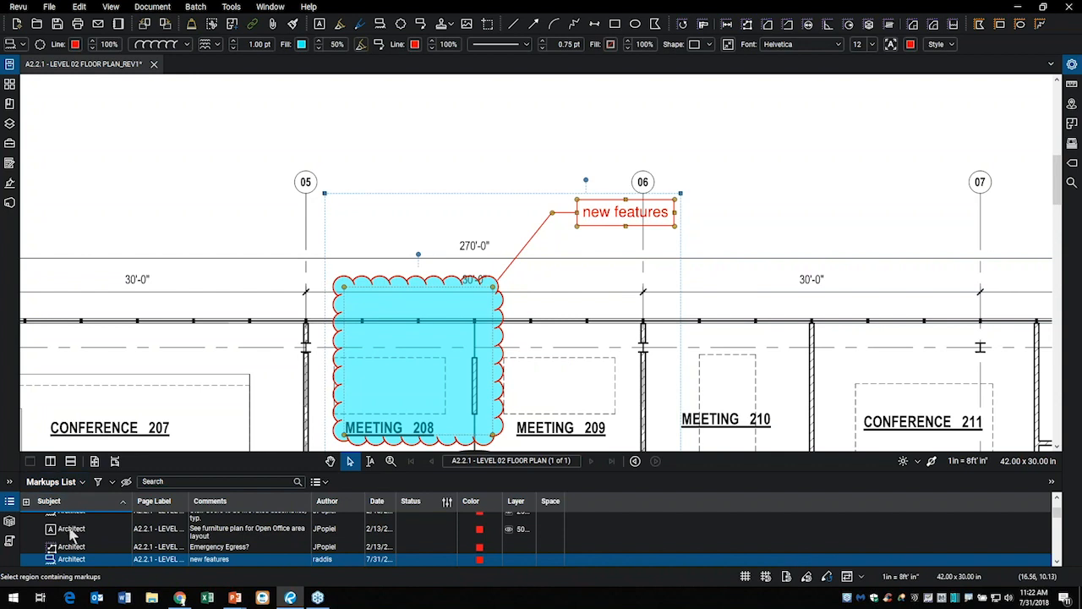
left_click(449, 138)
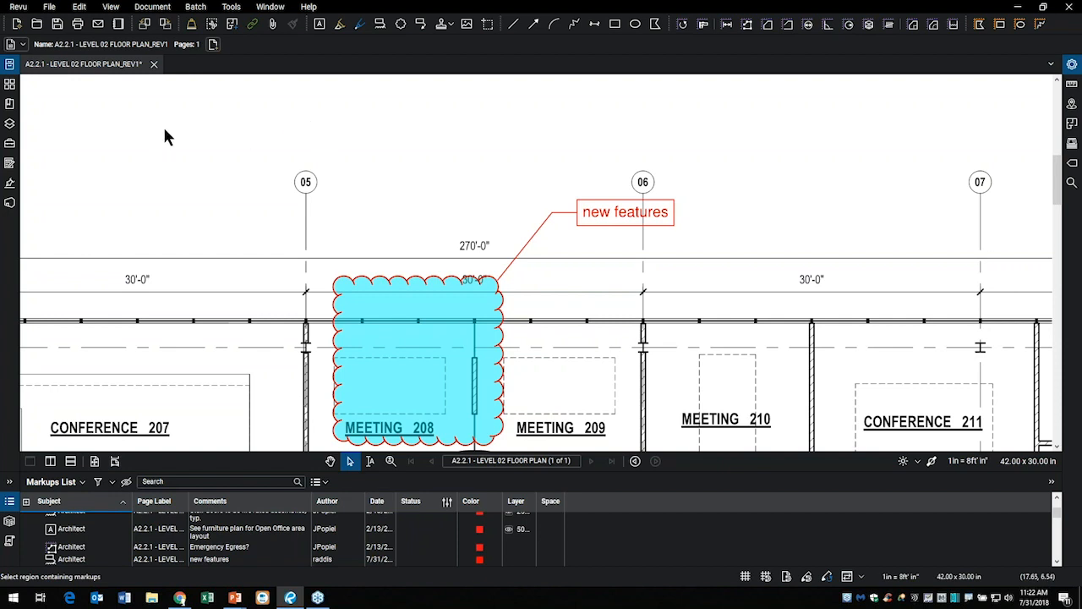
Switch to the PowerPoint slide show, reveal the "View and Markup Modes" bullet, and return to Bluebeam Revu
key("super+Tab")
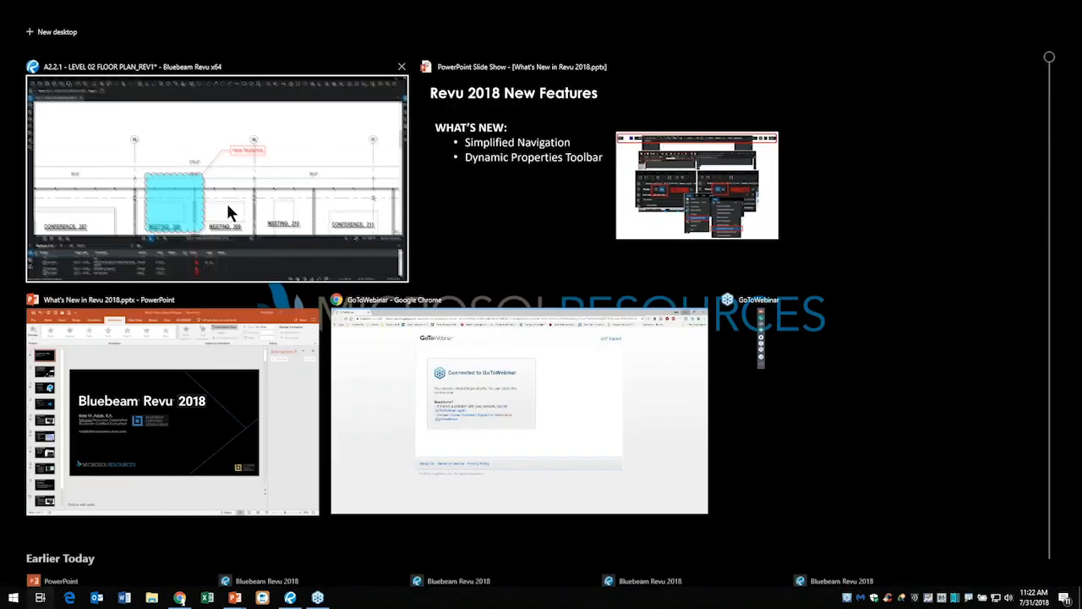
left_click(532, 191)
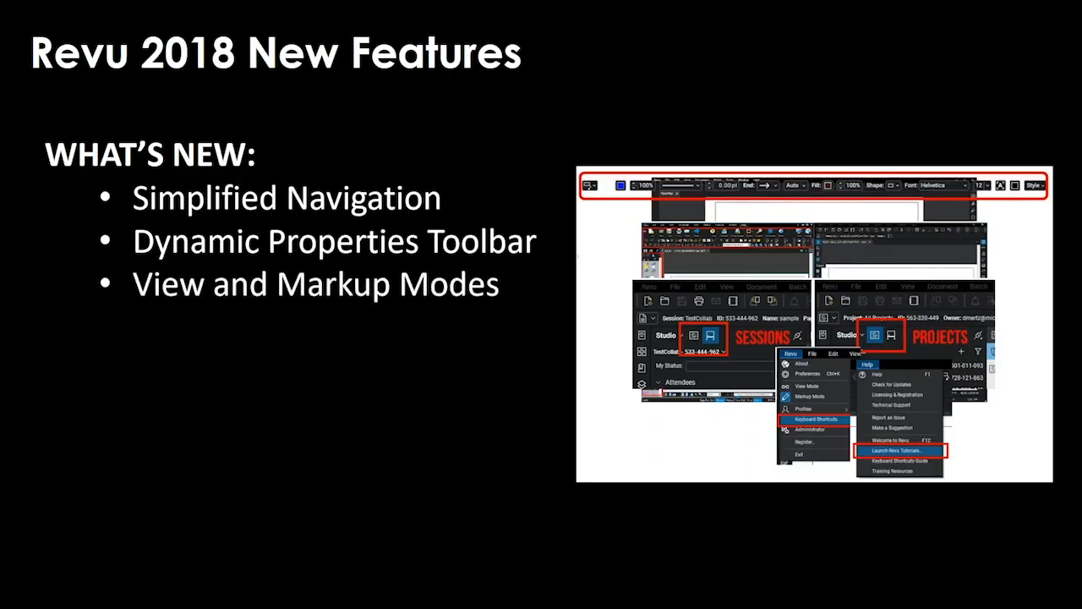
key("super+Tab")
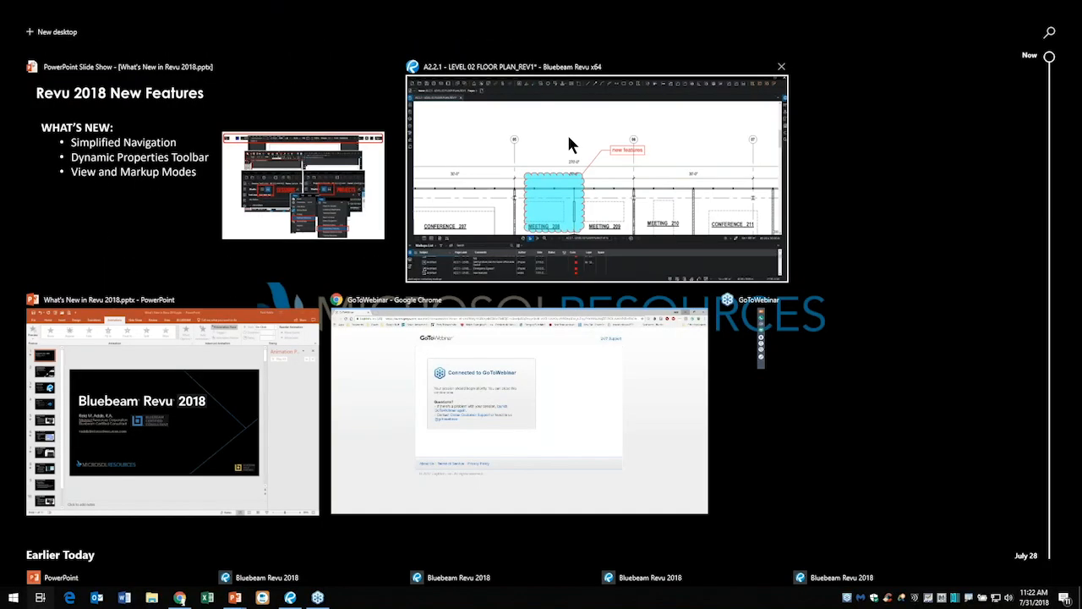
left_click(570, 146)
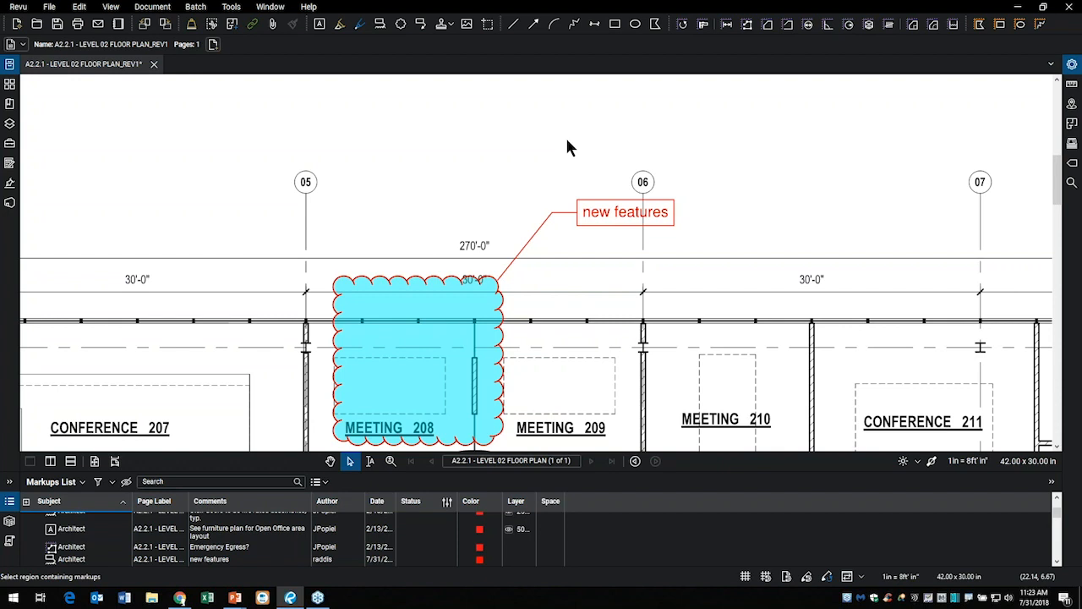
Look up where View Mode and Markup Mode are offered, without changing the current mode
mouse_move(390, 196)
left_mouse_down()
mouse_move(451, 152)
mouse_move(485, 152)
left_mouse_up()
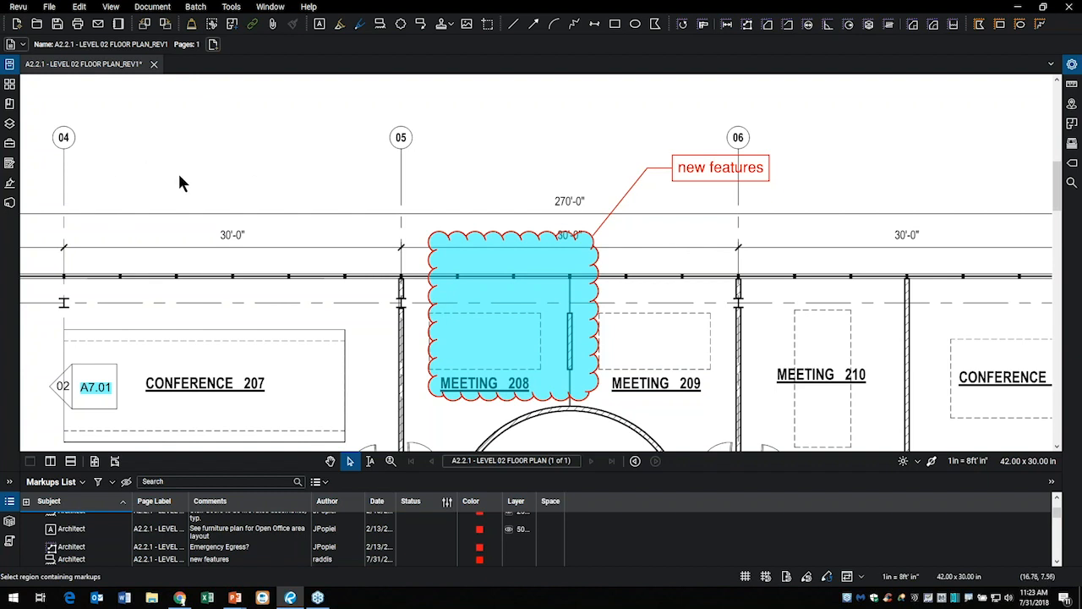
left_click(19, 7)
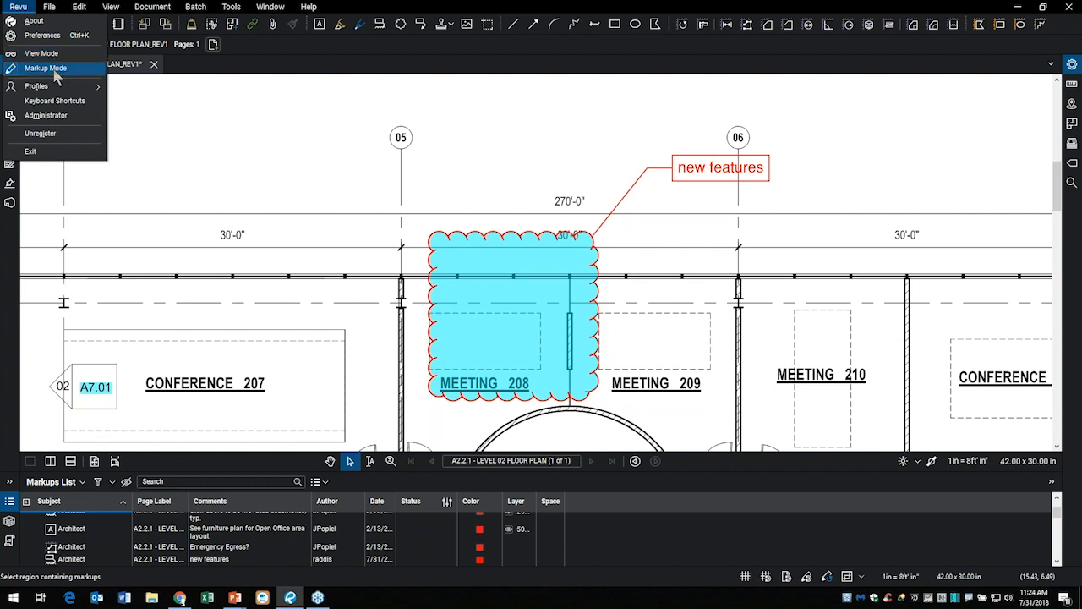
left_click(243, 161)
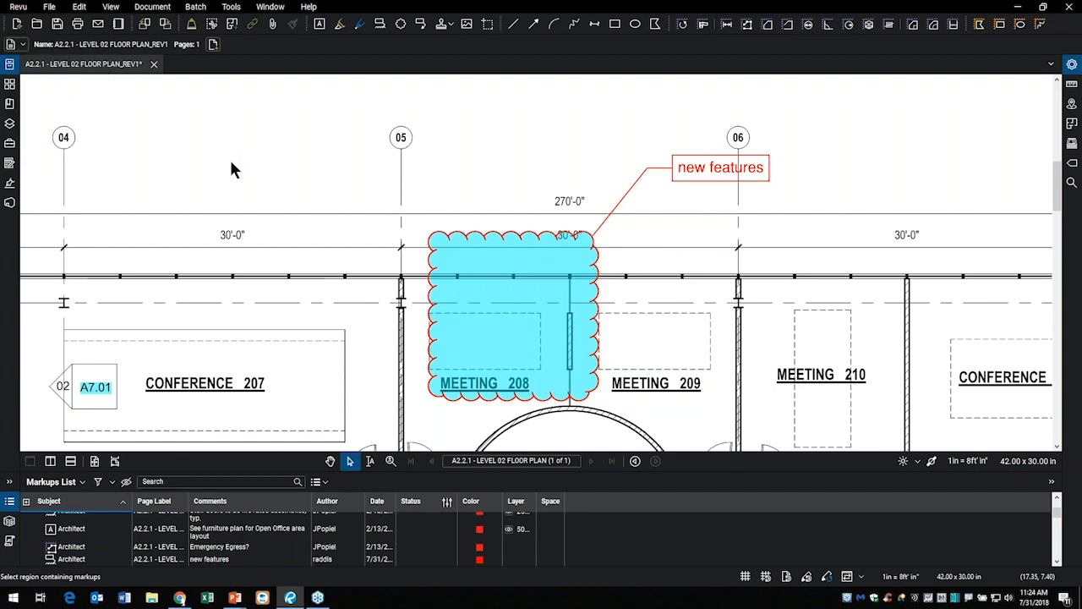
Switch to the PowerPoint slide show, reveal the "Markup Summary dialog box" bullet, and return to Bluebeam Revu
key("super+Tab")
left_click(551, 224)
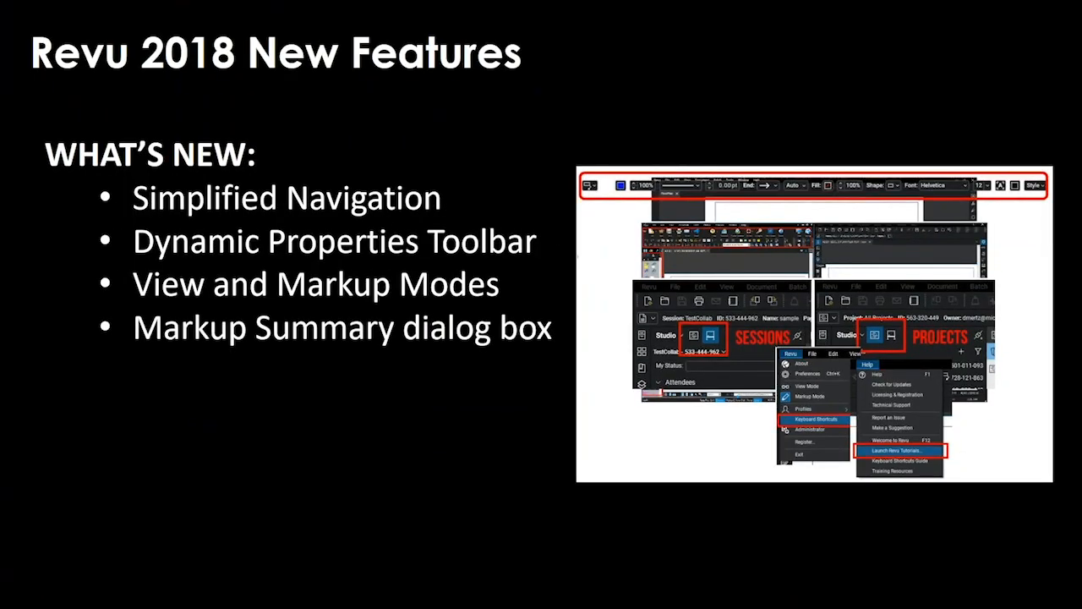
key("super+Tab")
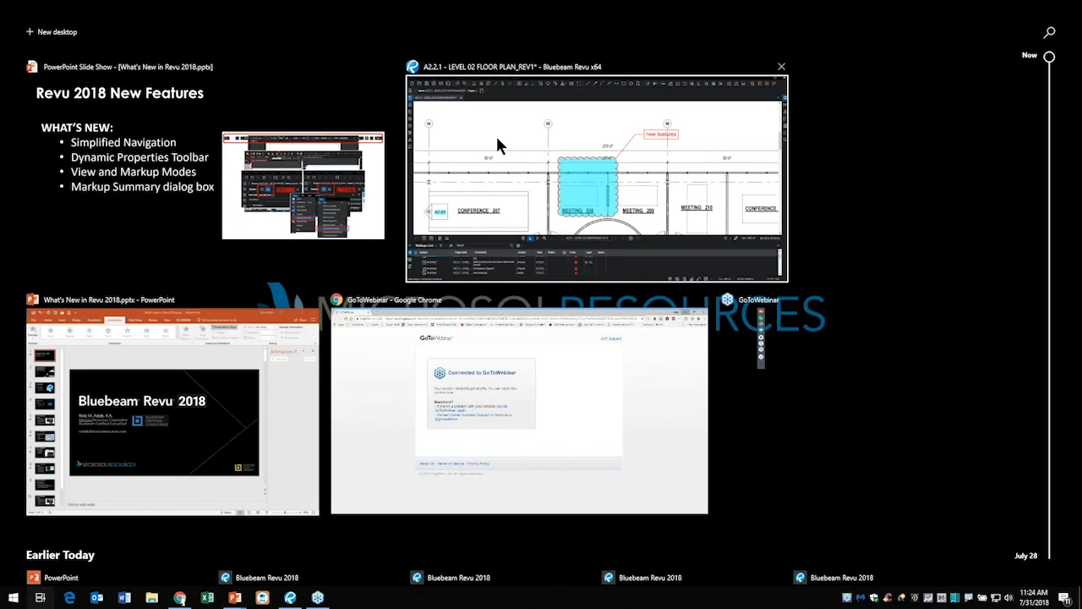
left_click(496, 151)
Bring the entire Level 02 floor plan sheet into view and review the Architect and Contractor markups in the Markups List
scroll(450, 222, "down", 6)
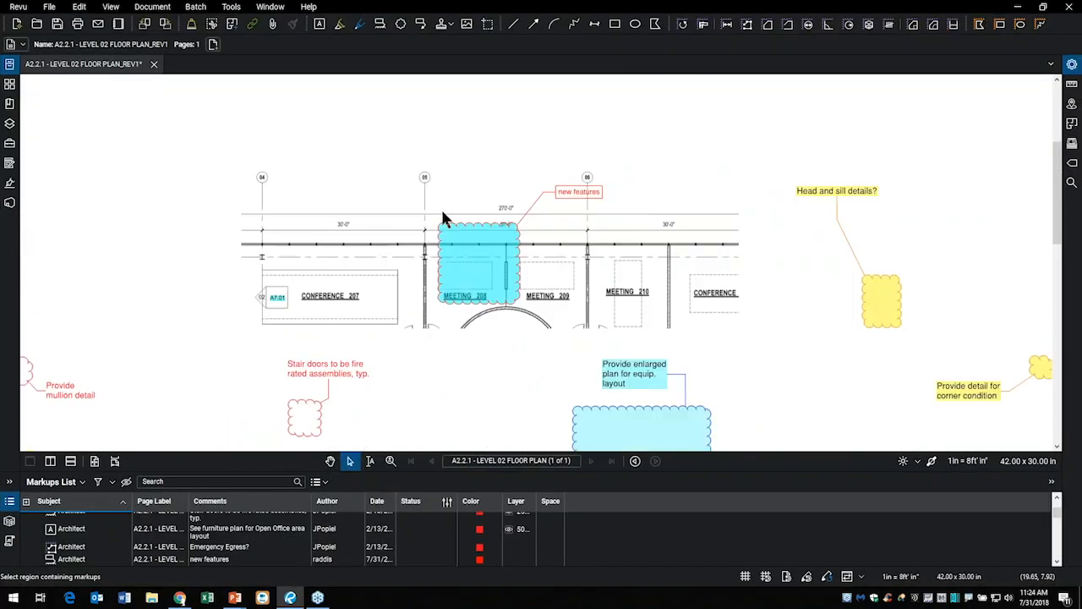
scroll(432, 246, "down", 4)
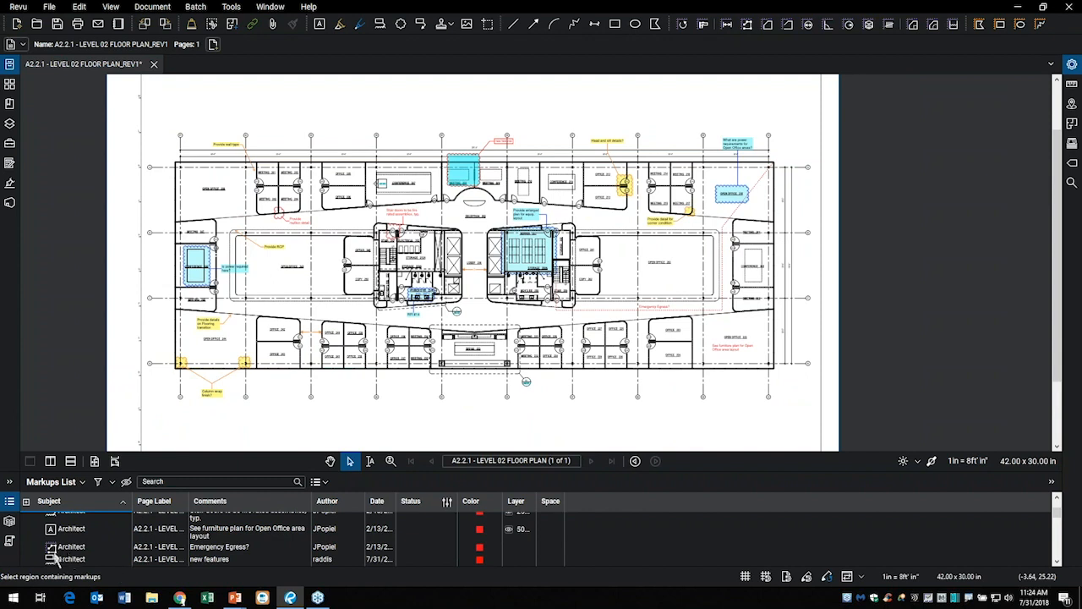
scroll(55, 558, "down", 3)
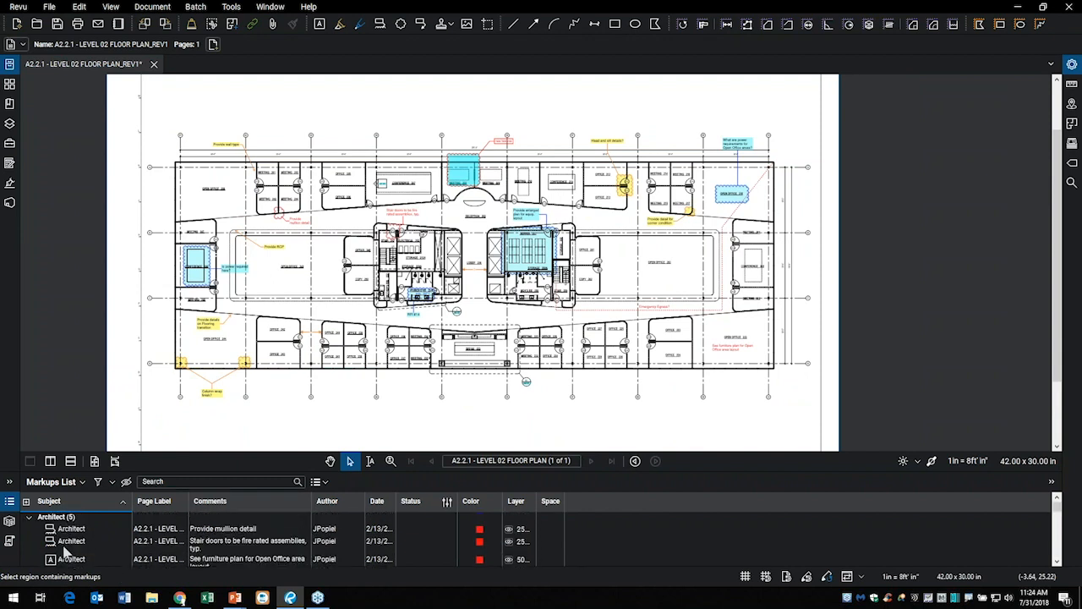
scroll(64, 554, "up", 4)
scroll(330, 311, "down", 1)
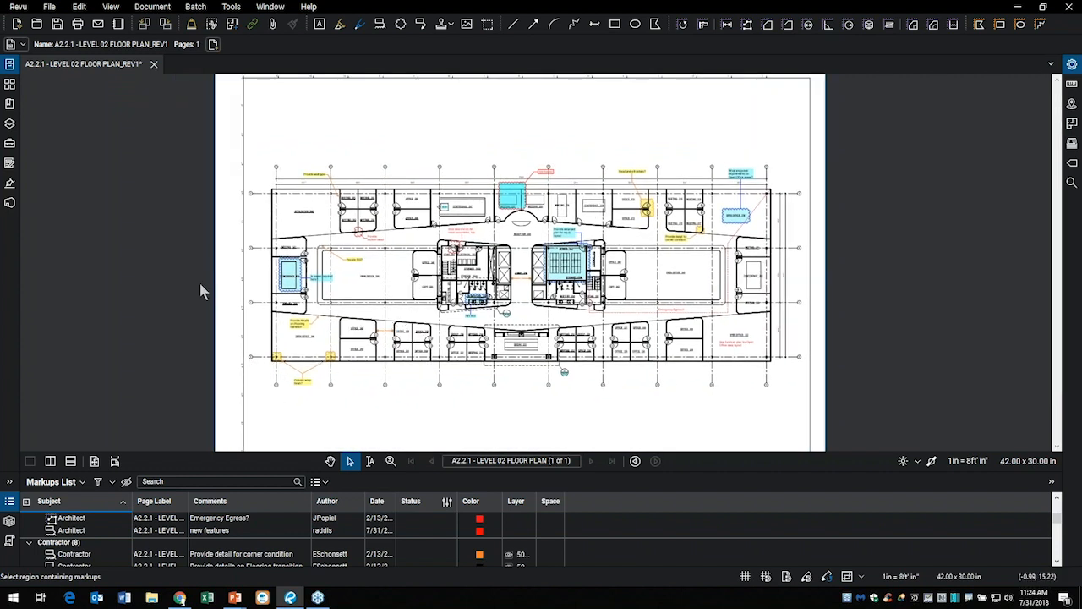
scroll(201, 287, "down", 1)
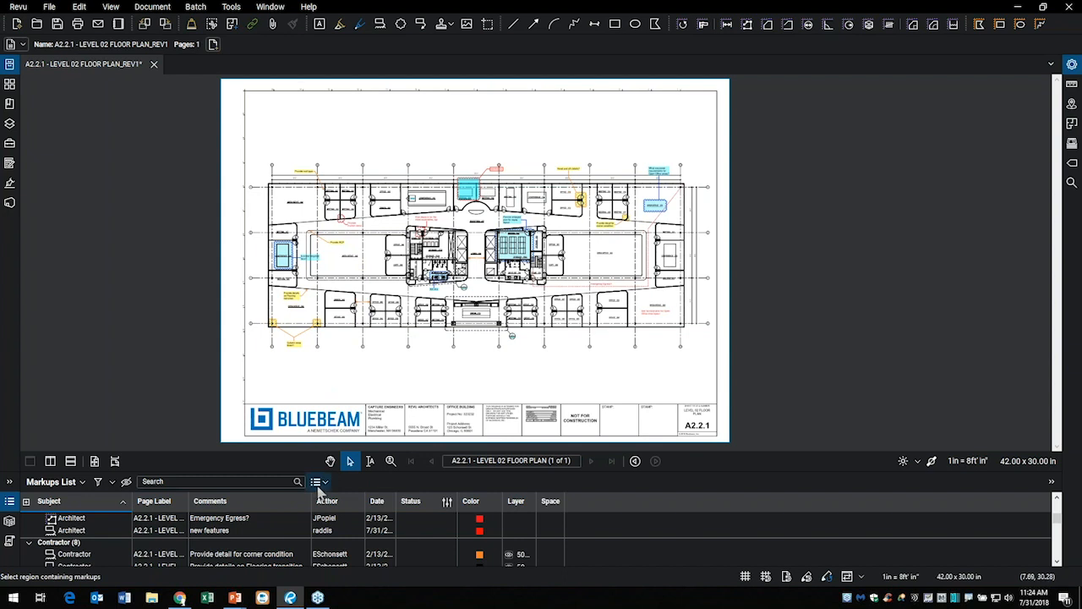
Display the page Thumbnails beside the floor plan, narrow their area, and hide them again
left_click(10, 85)
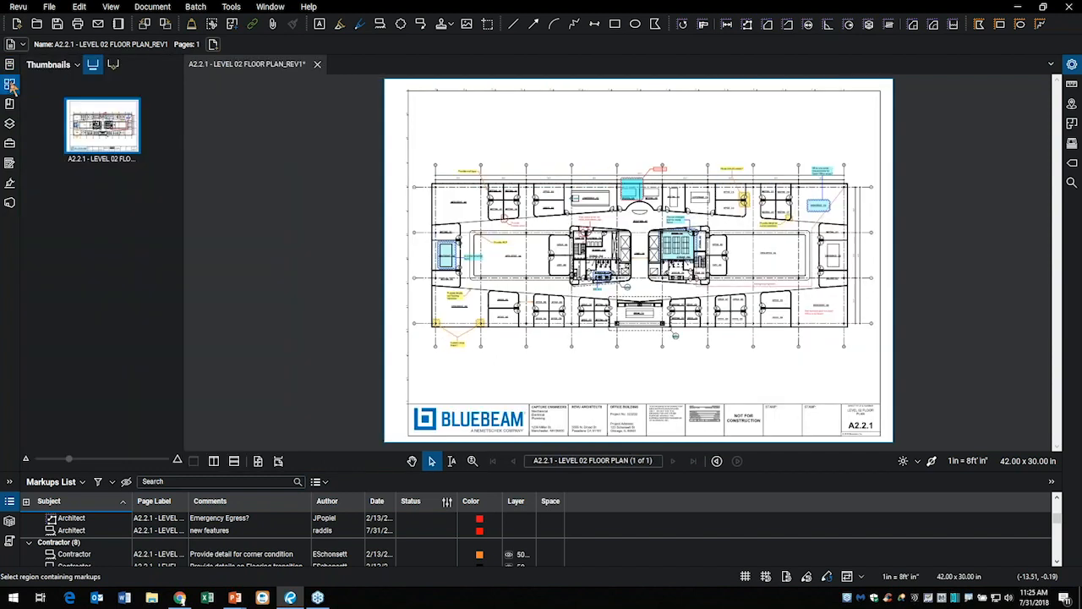
left_click_drag(183, 235, 146, 237)
left_click_drag(133, 236, 114, 236)
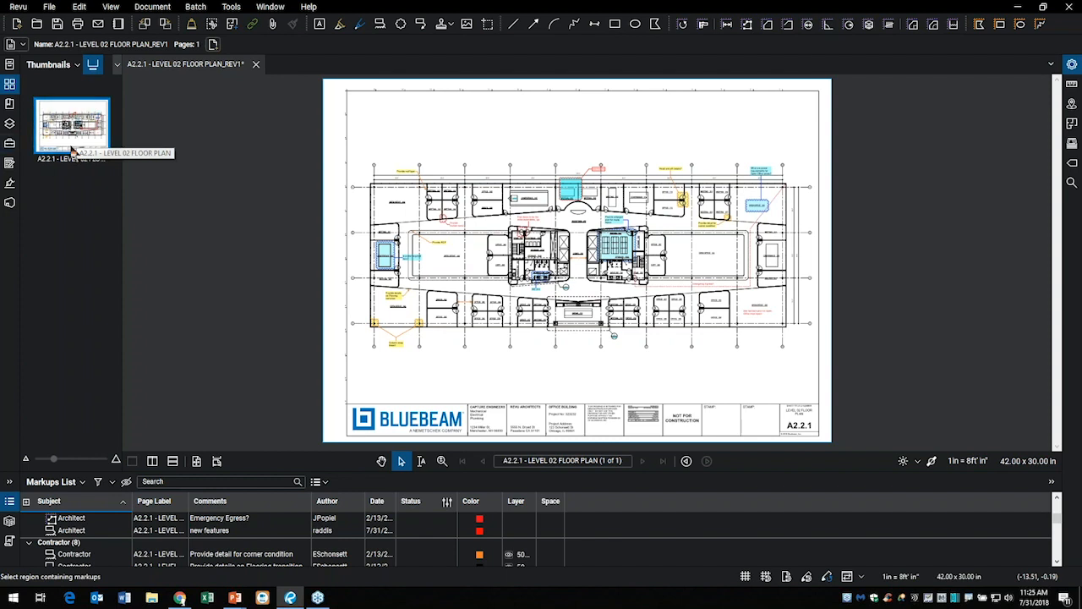
left_click(9, 87)
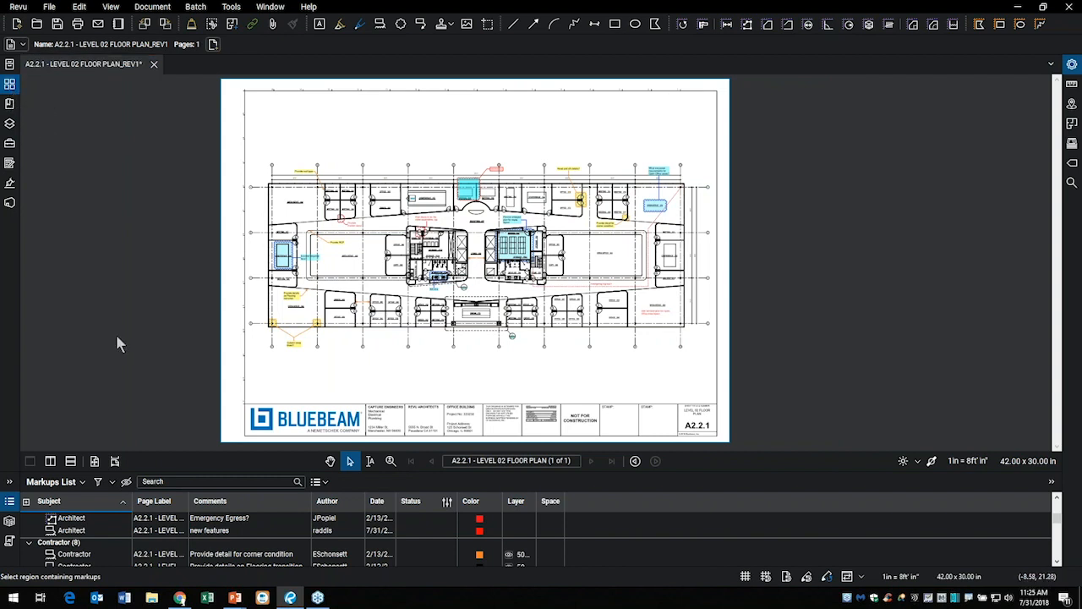
Open the Markup Summary settings for a PDF Summary of the floor plan's markups
left_click(317, 482)
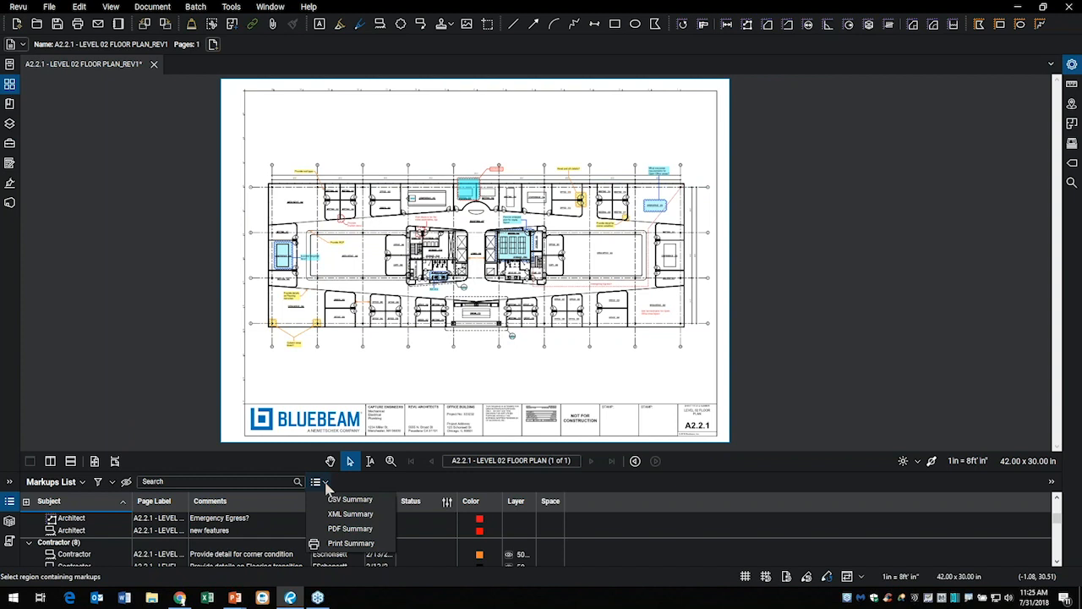
left_click(371, 529)
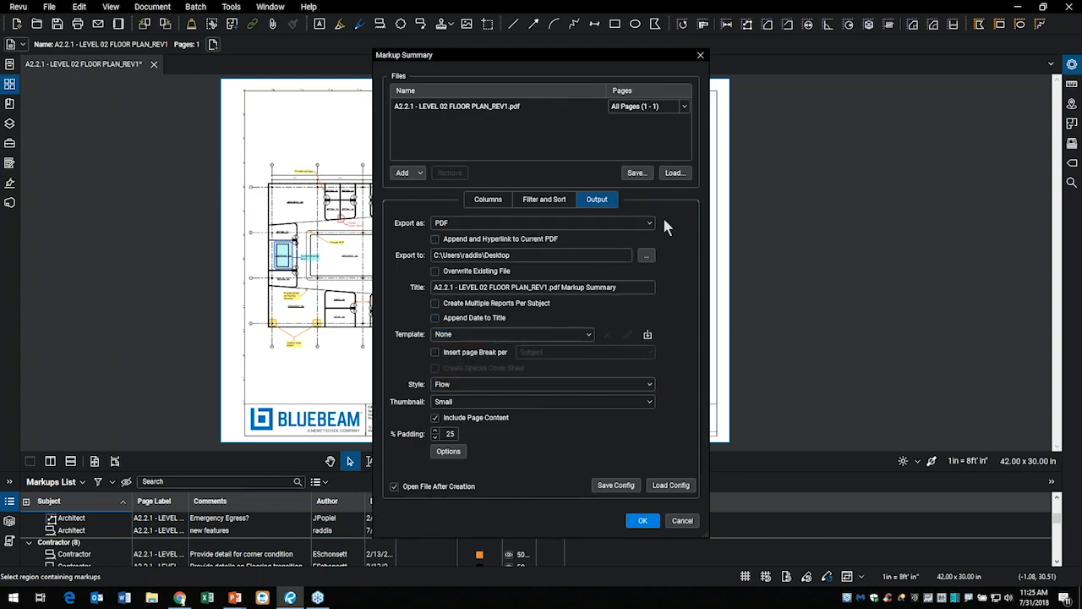
Review the Markup Summary's options for adding files, its included columns, and its filter and sort settings
left_click_drag(540, 51, 491, 19)
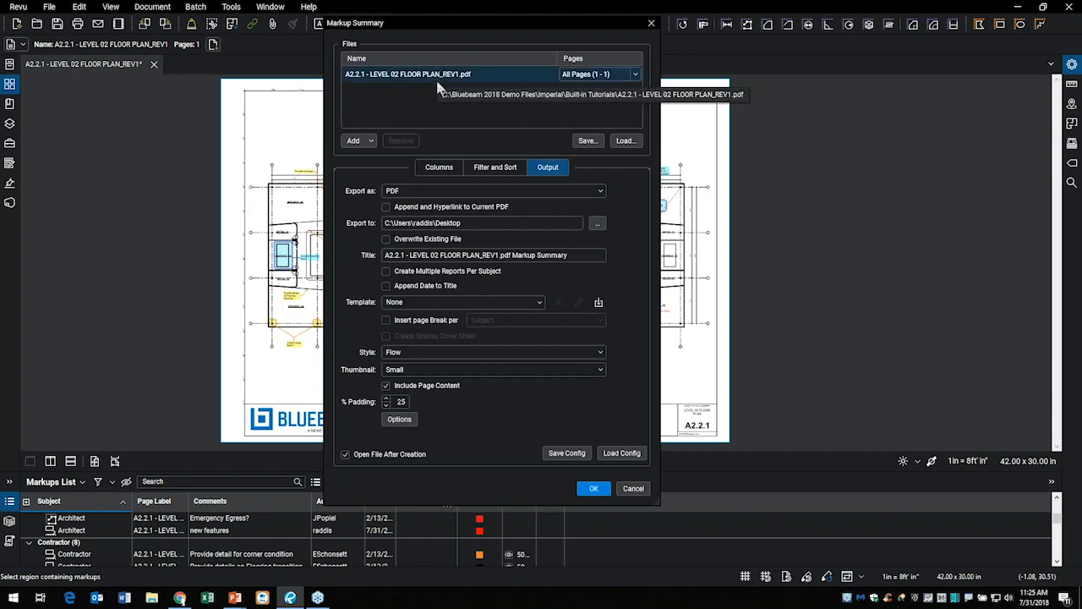
left_click(370, 142)
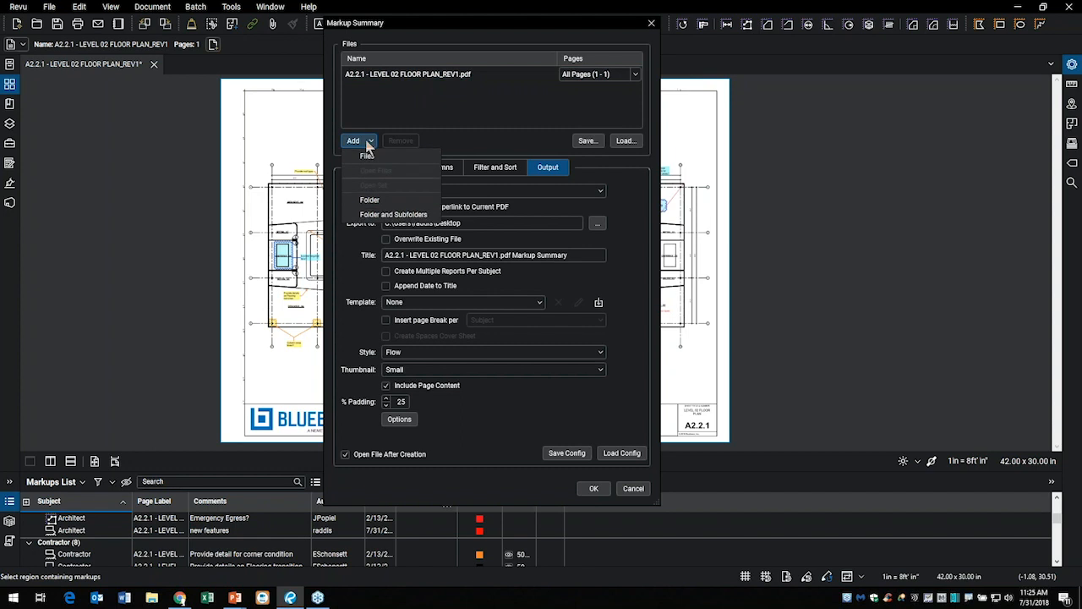
left_click(367, 143)
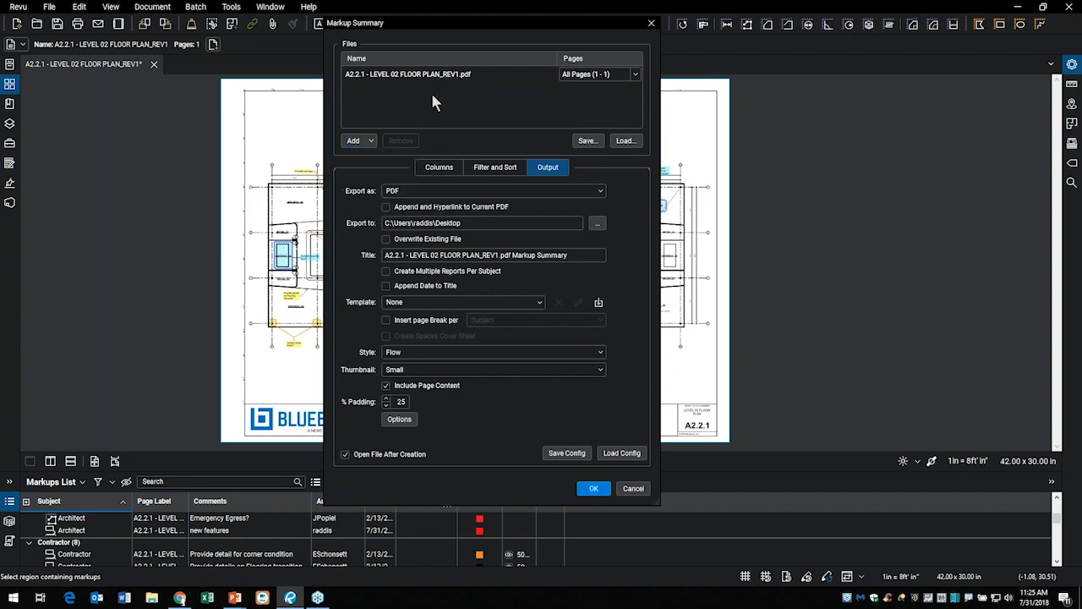
left_click(451, 173)
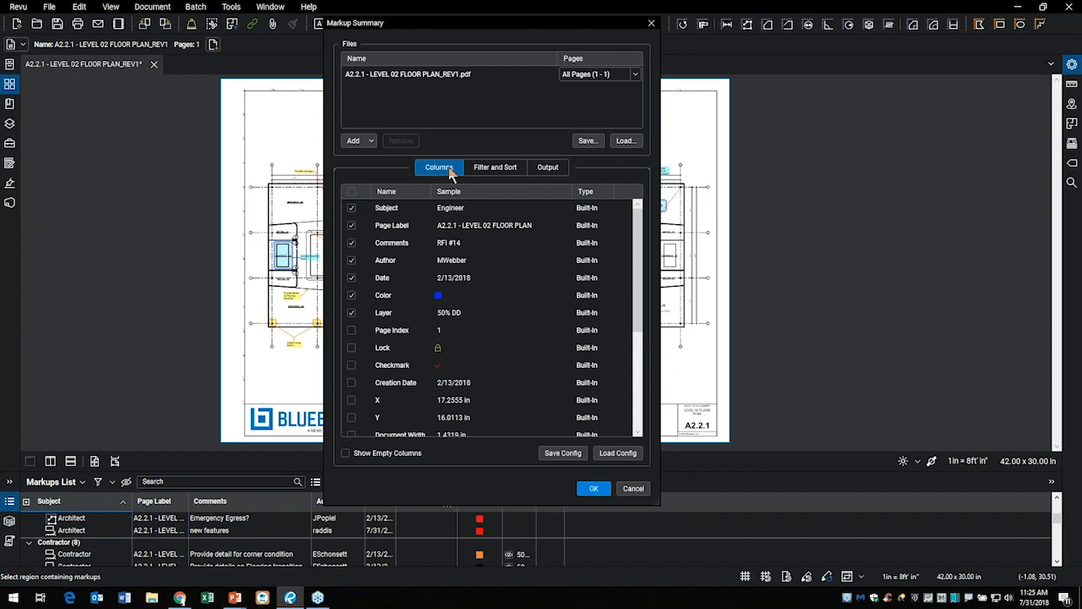
left_click(495, 170)
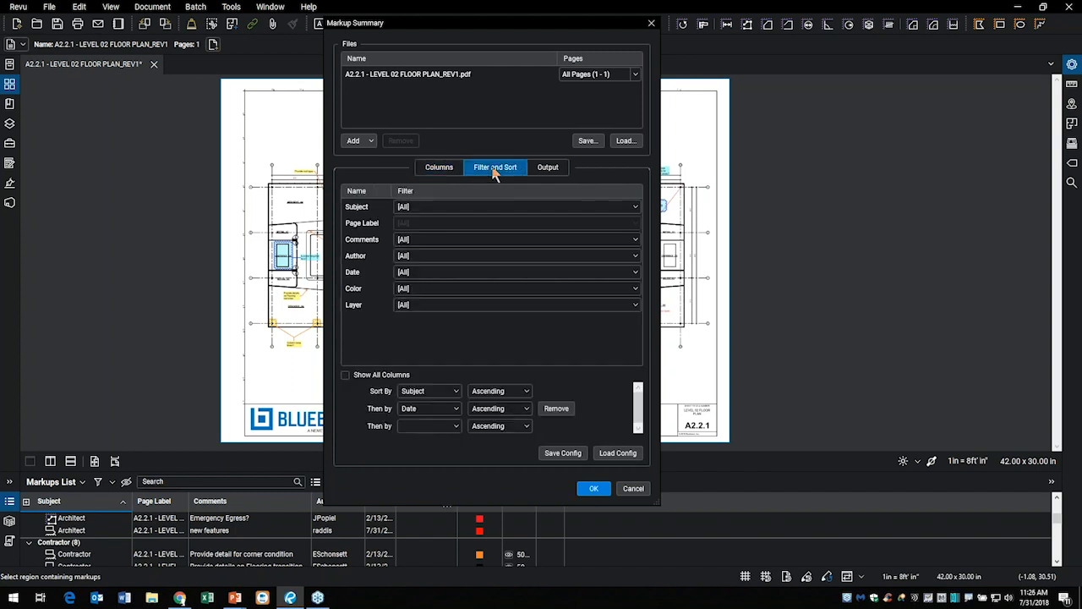
Keep PDF as the summary's export format, enable Append and Hyperlink to Current PDF, and create the markup summary
left_click(554, 171)
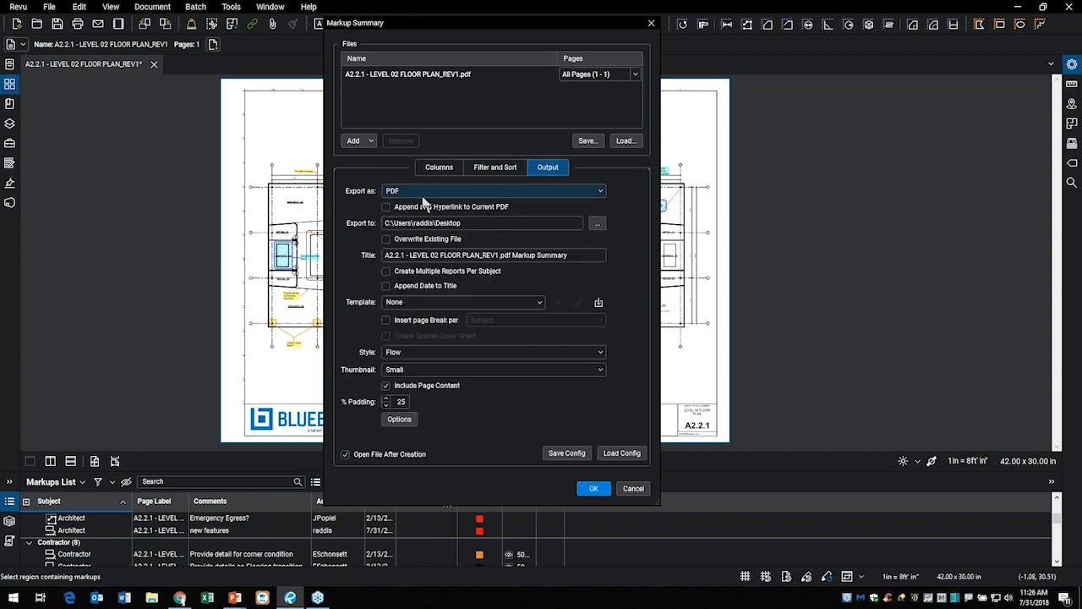
left_click(603, 193)
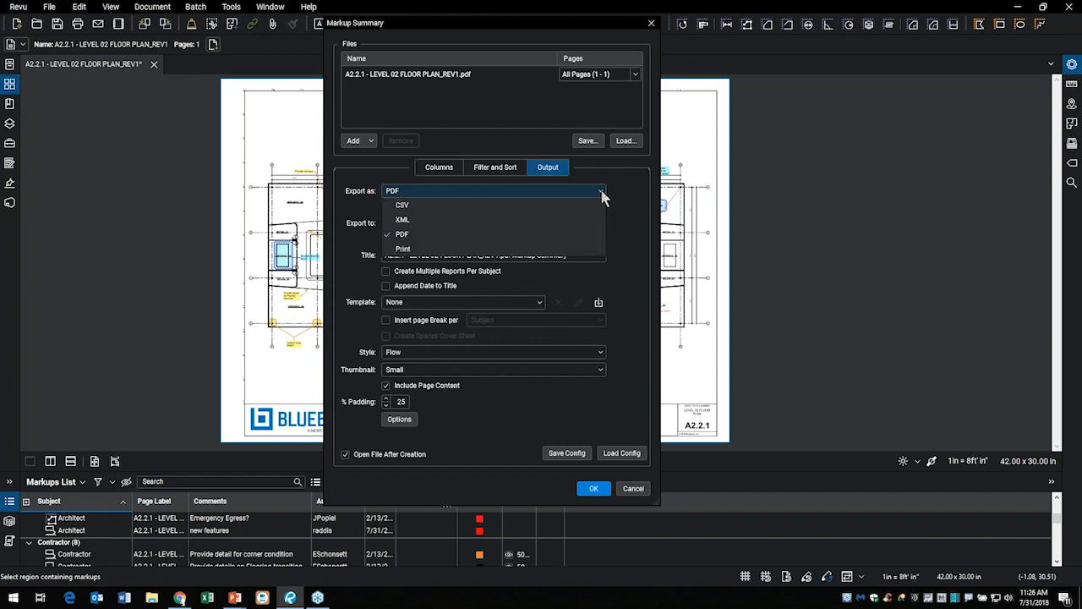
left_click(603, 196)
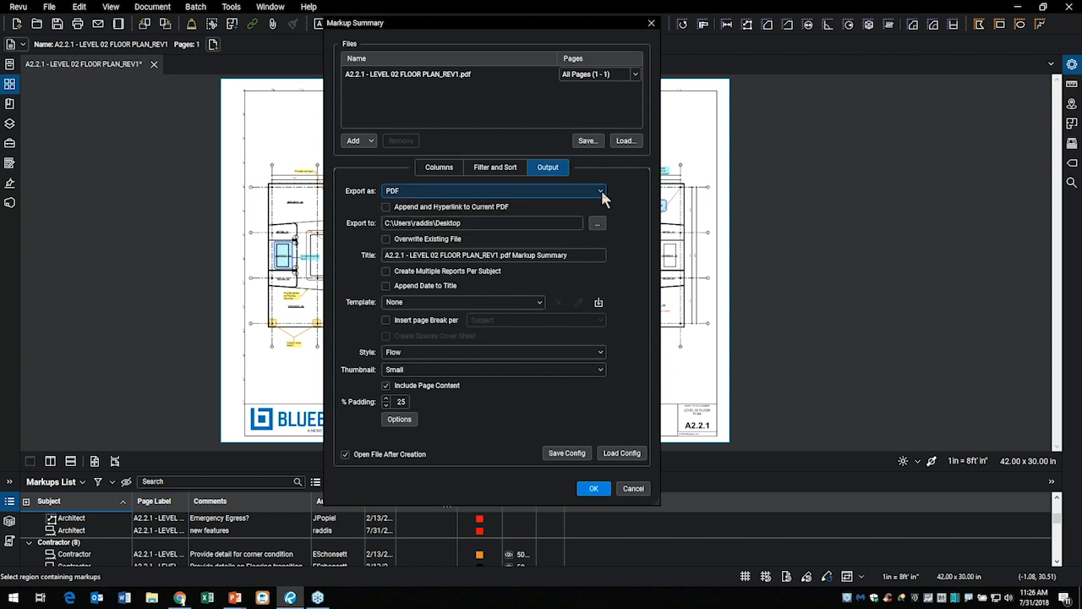
left_click(386, 207)
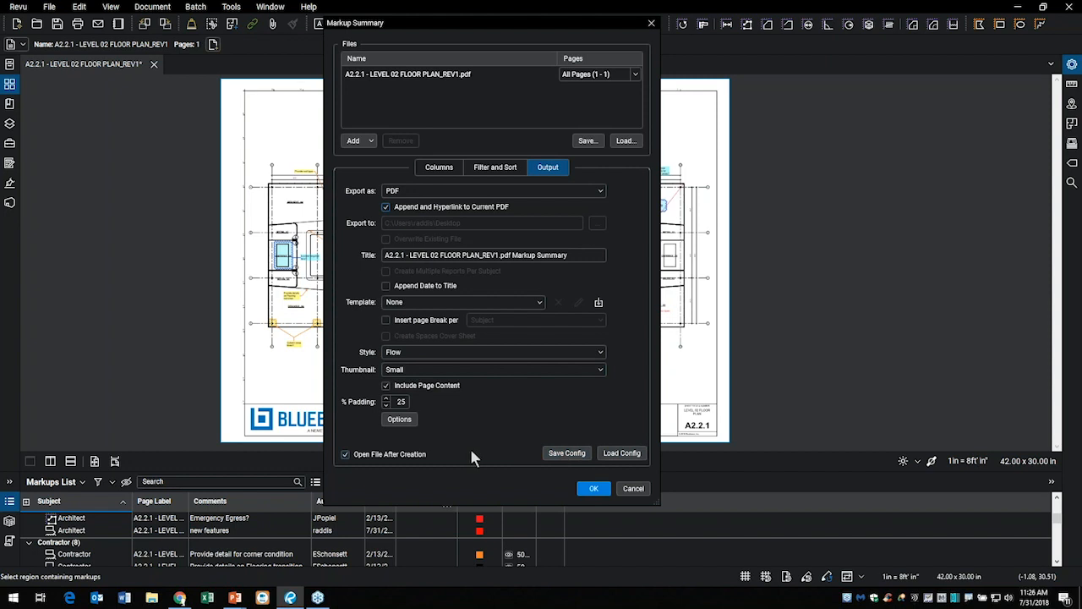
left_click(595, 490)
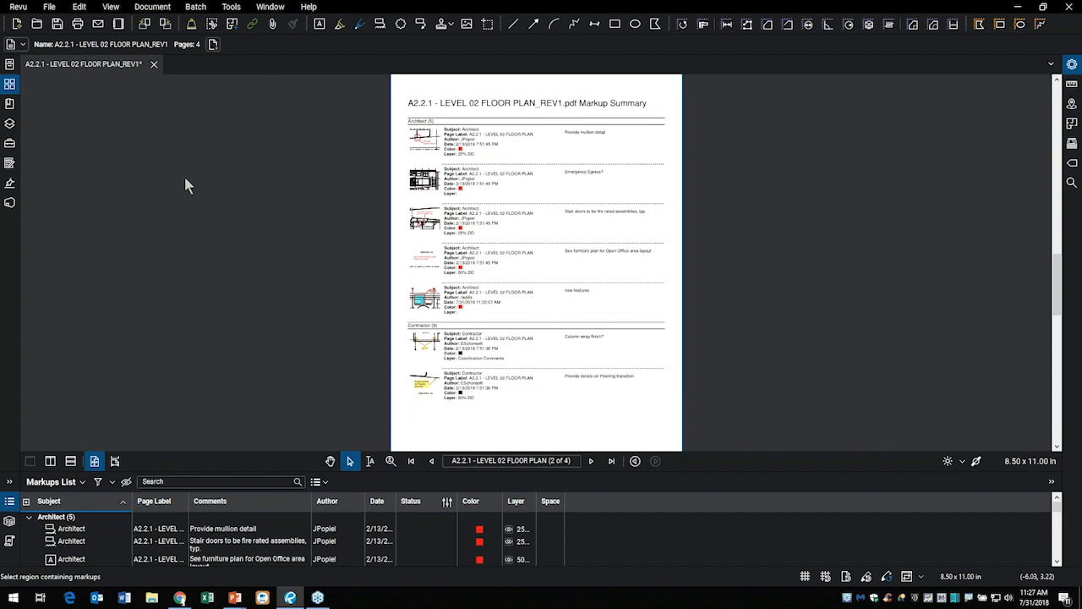
Show and hide the Thumbnails, Bookmarks, Layers, Tool Chest and Studio areas beside the summary page in turn
left_click(11, 87)
left_click(10, 86)
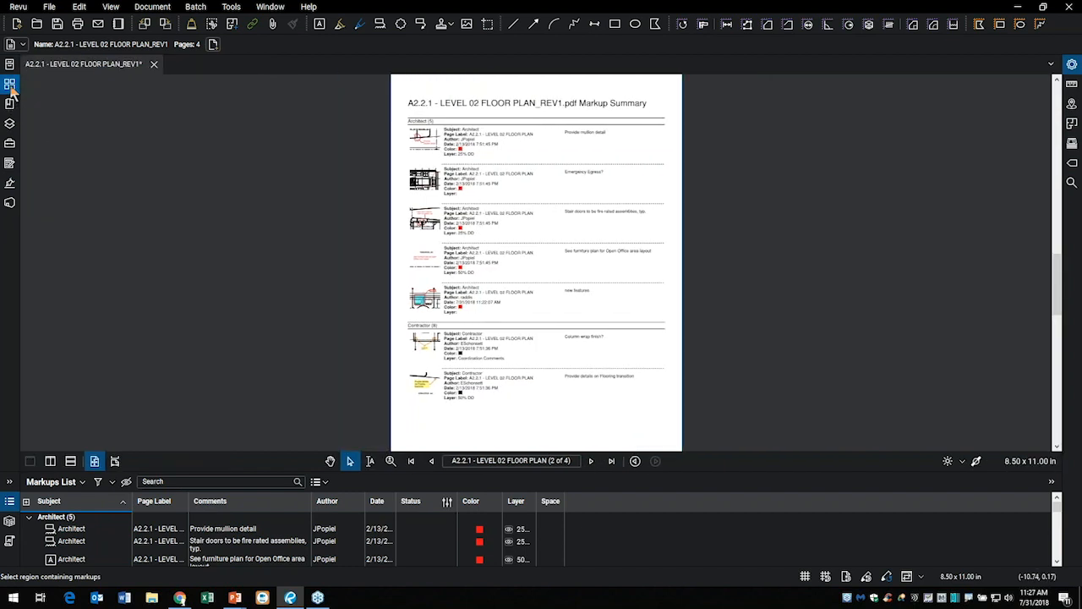
left_click(11, 87)
left_click(10, 86)
left_click(11, 104)
left_click(10, 104)
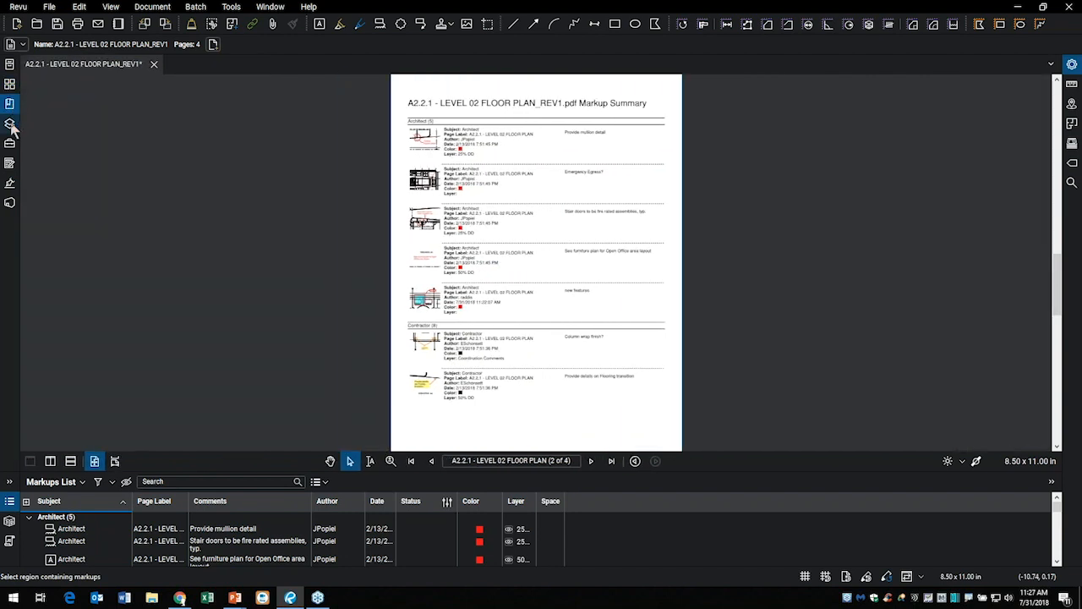
left_click(10, 124)
left_click(11, 125)
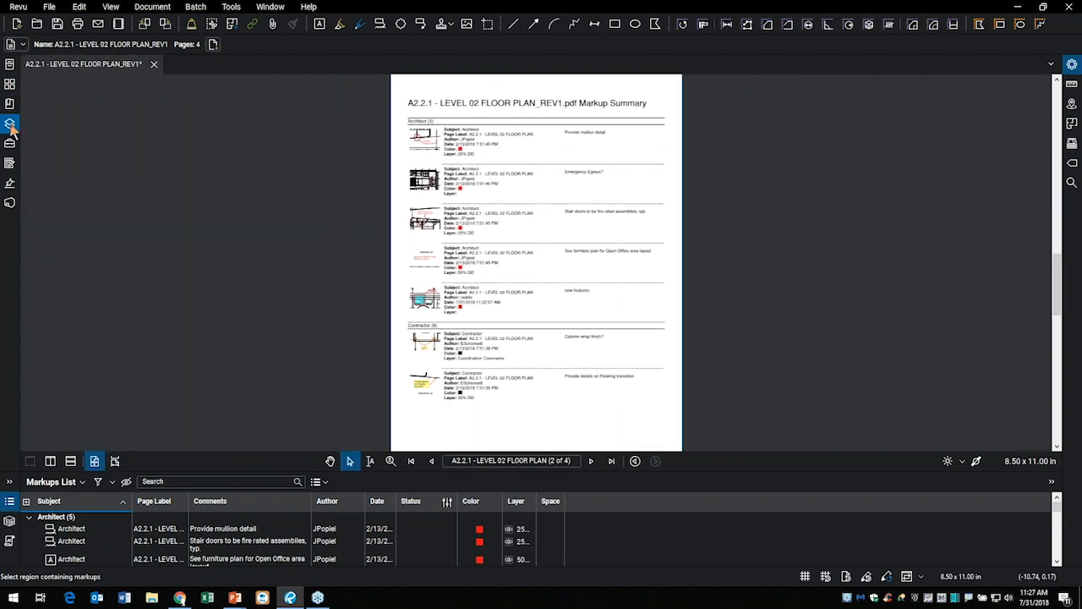
left_click(10, 144)
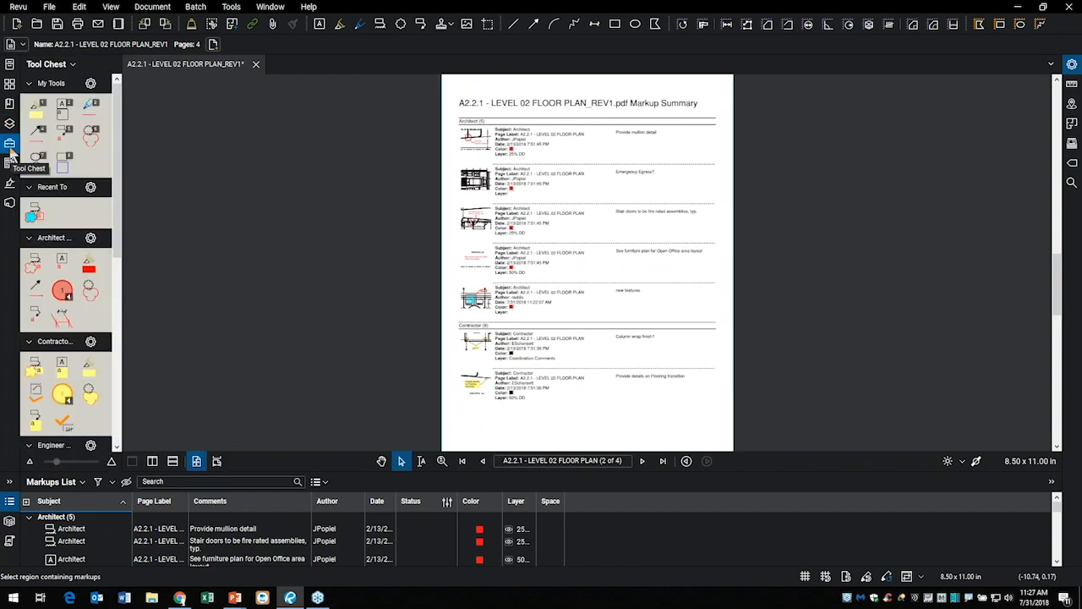
left_click(10, 146)
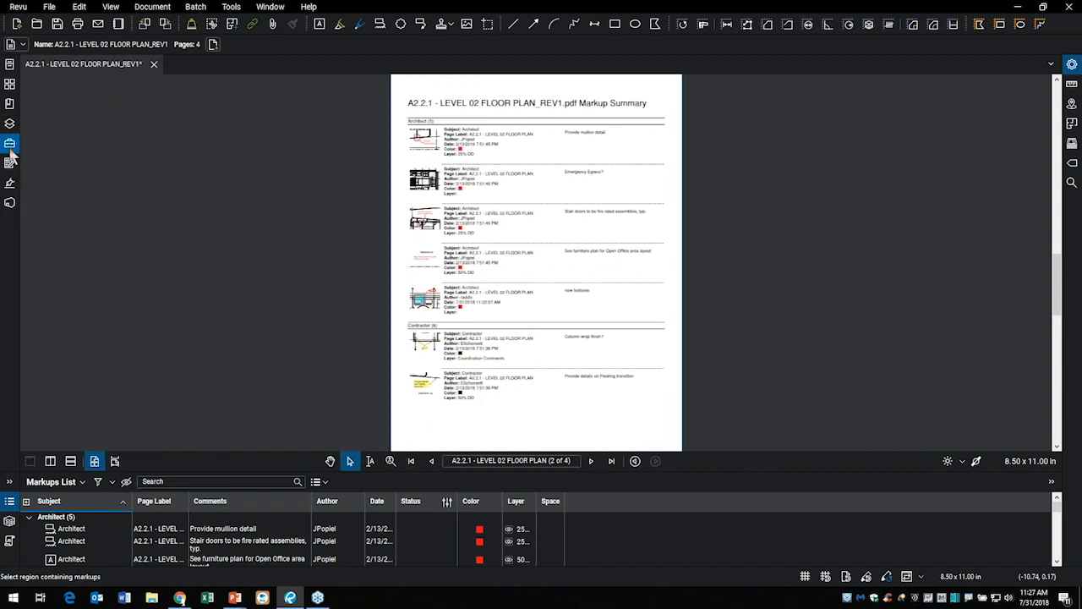
left_click(10, 204)
left_click(11, 205)
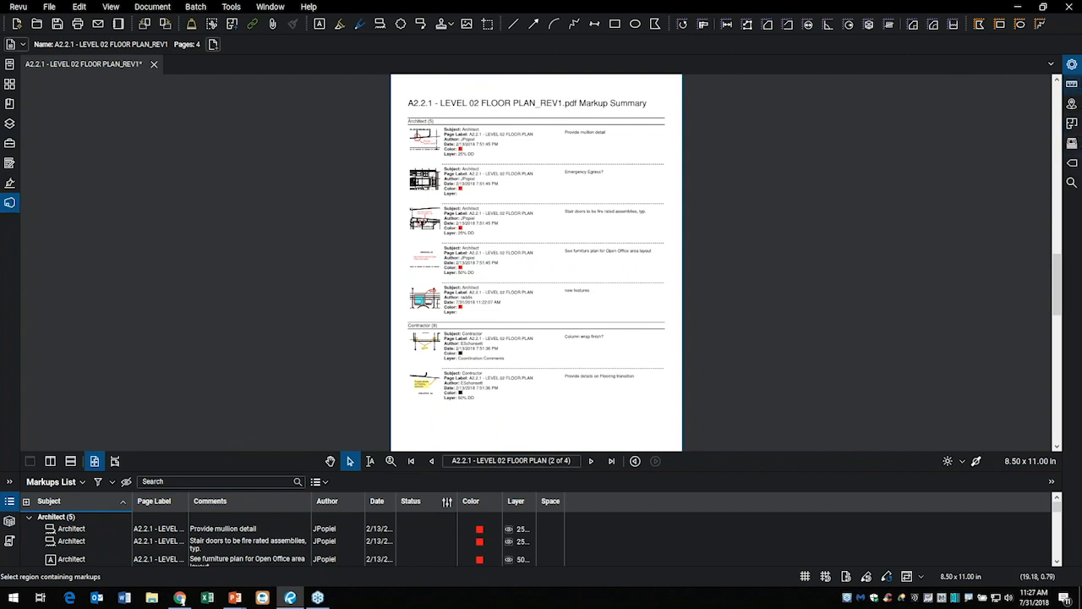
Show and hide Properties, and do the same for Measurements, beside the summary page
left_click(1073, 65)
left_click(1072, 65)
left_click(1072, 85)
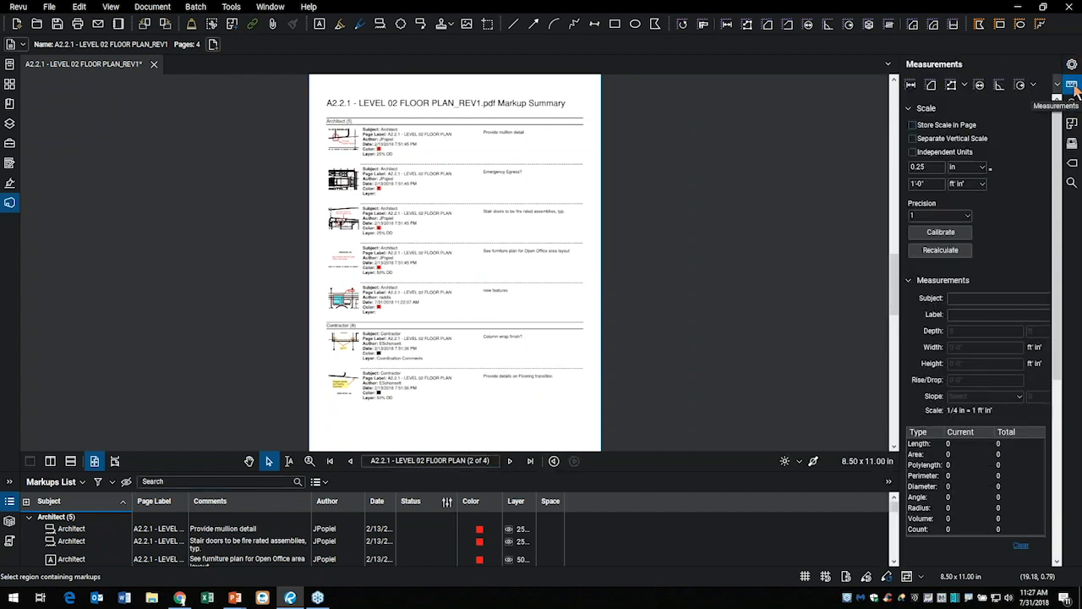
left_click(1073, 85)
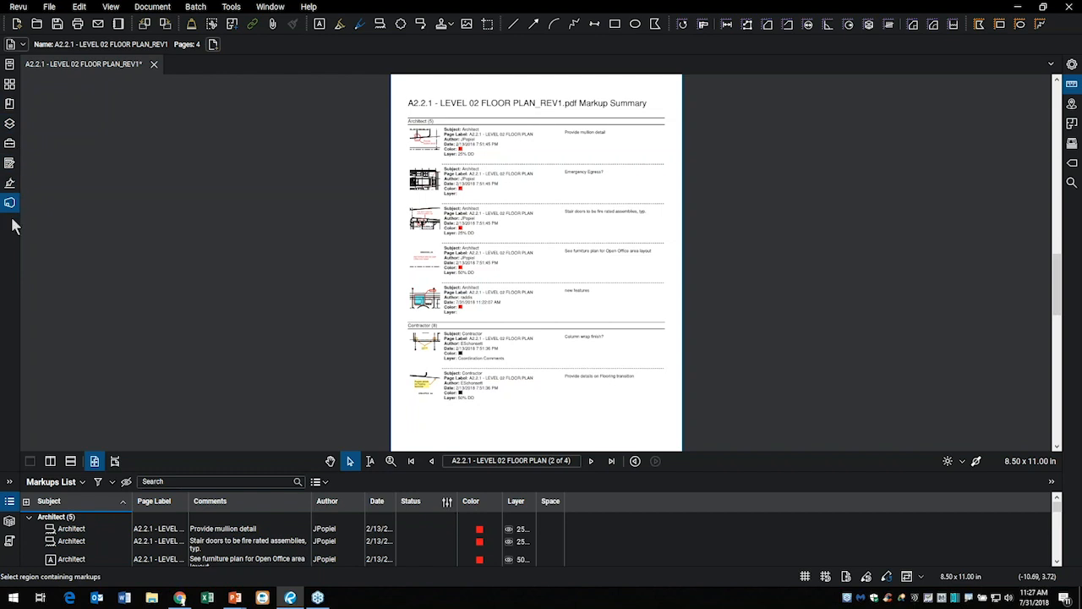
Examine the show, hide and attach options for Bookmarks and Signatures without changing them, and collapse Signatures
right_click(9, 103)
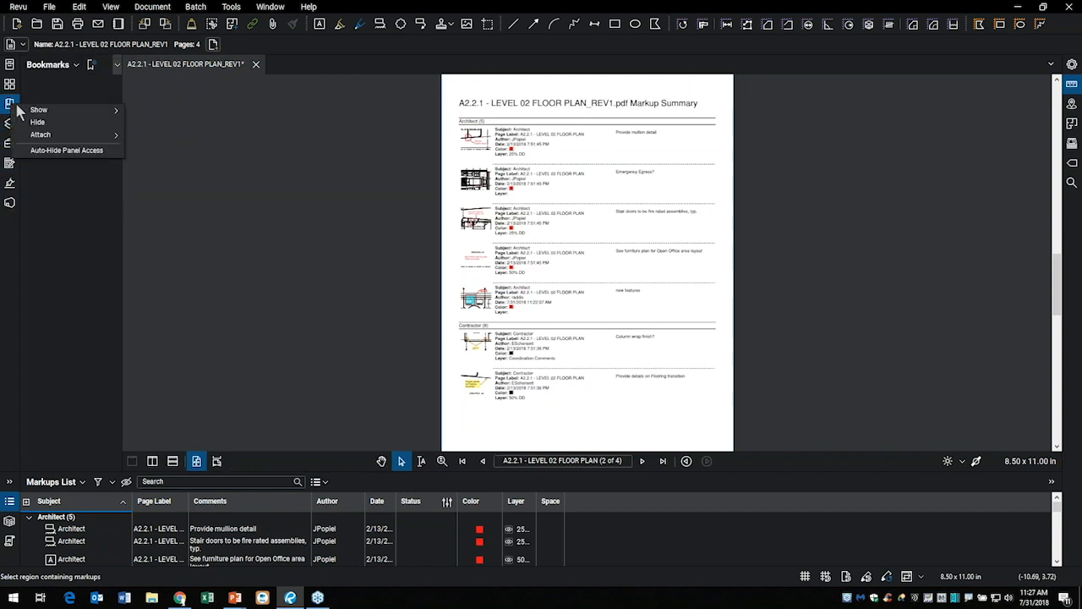
mouse_move(52, 116)
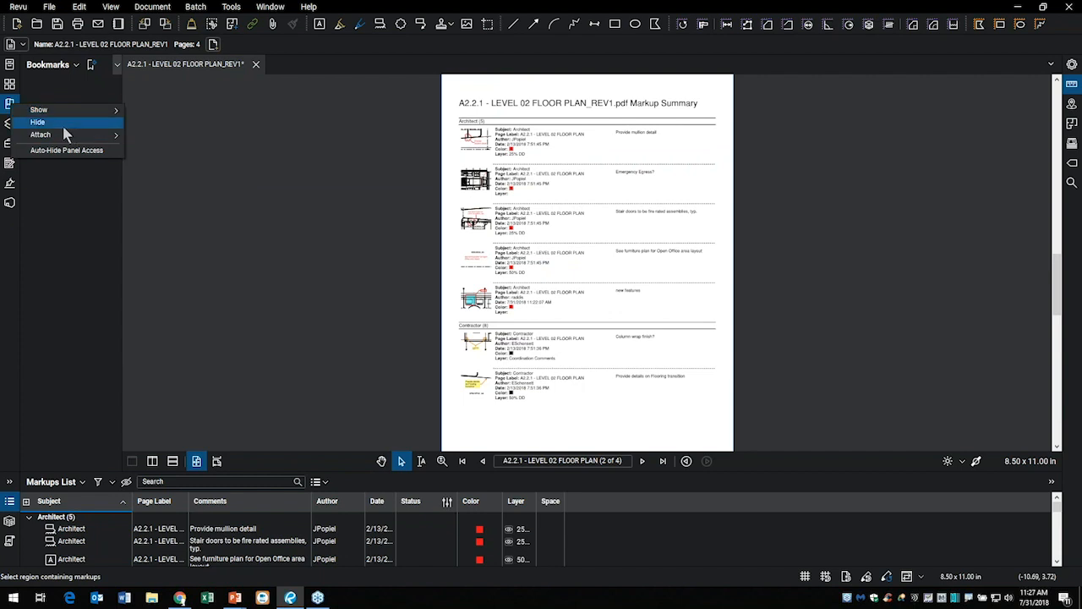
left_click(47, 225)
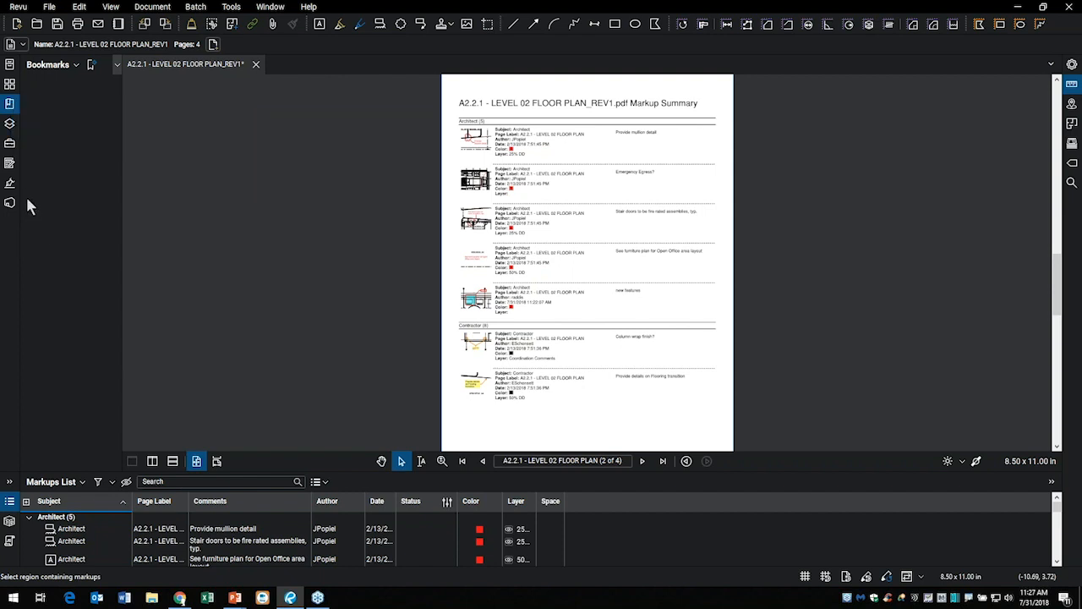
left_click(10, 185)
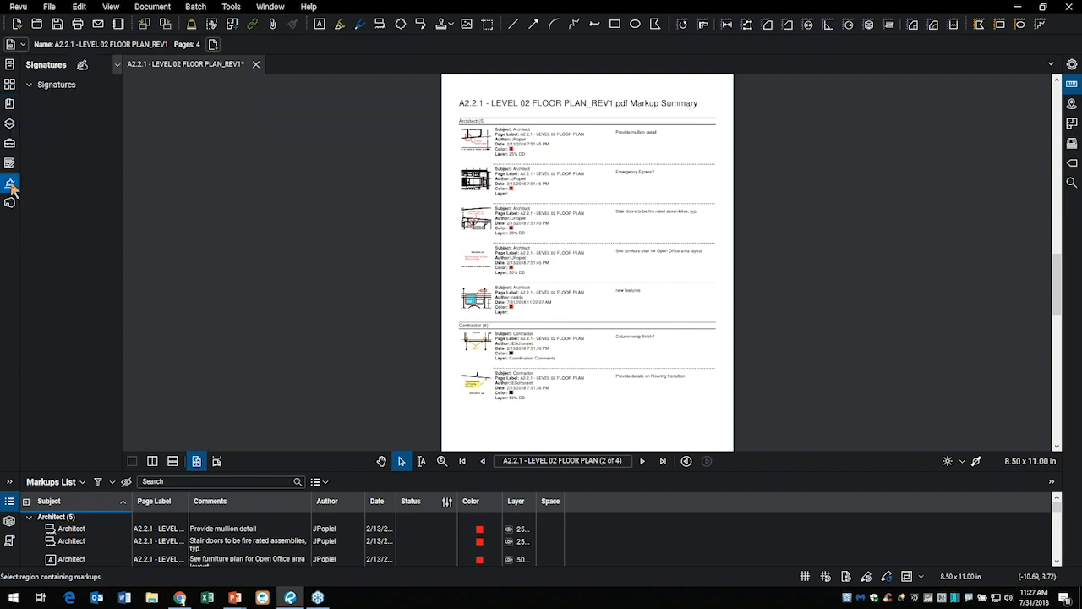
right_click(11, 187)
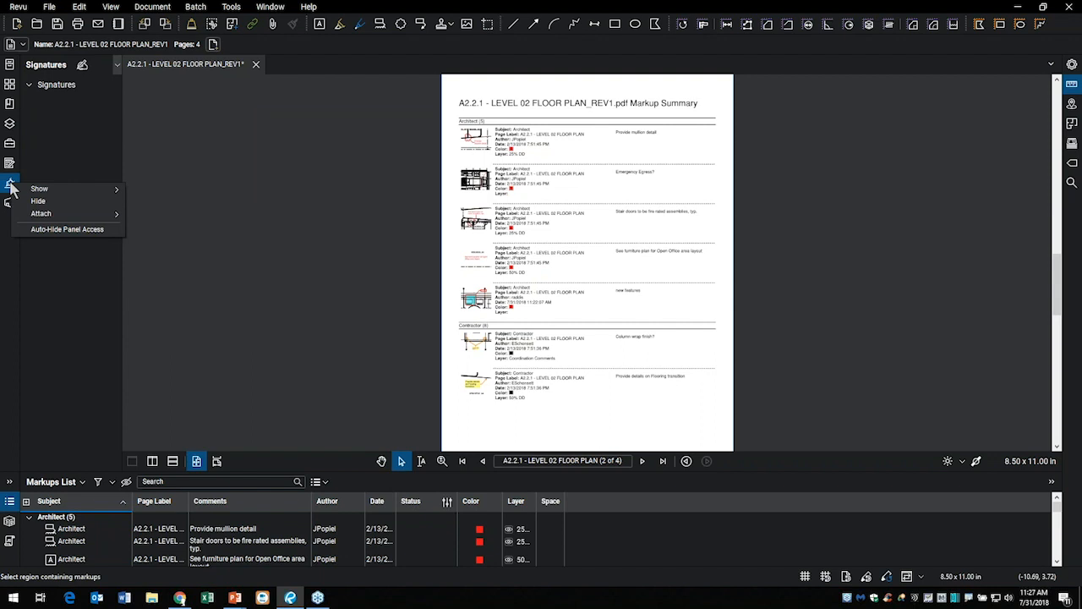
left_click(147, 201)
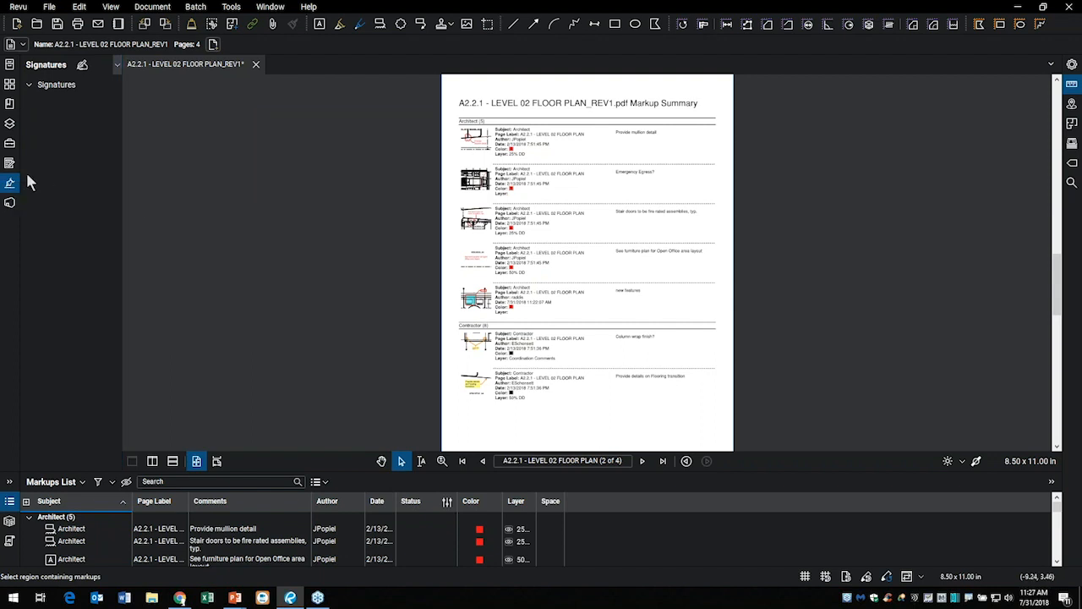
left_click(13, 188)
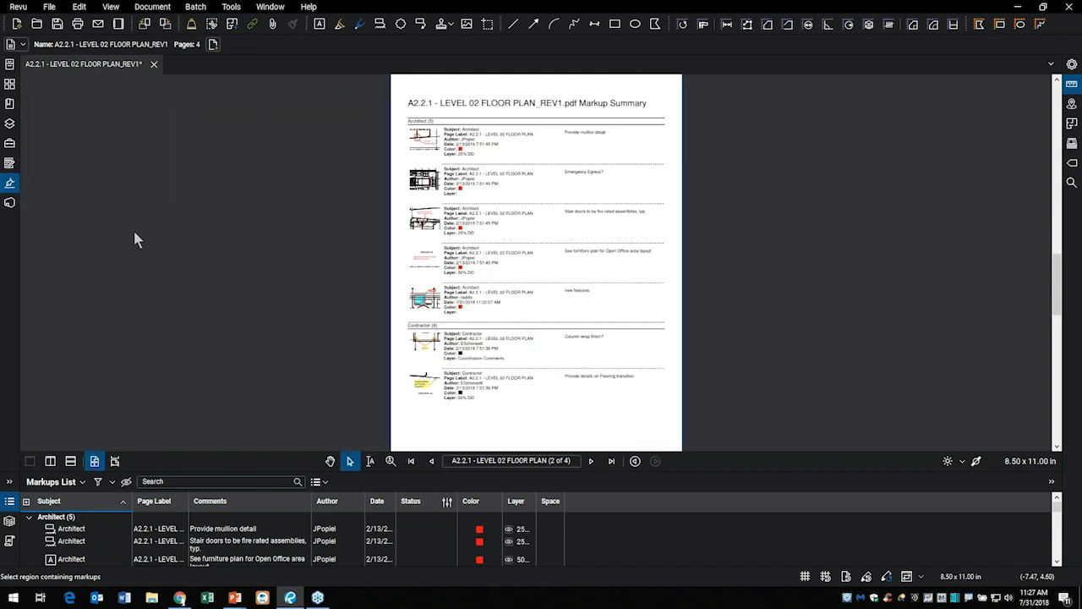
Review the floor plan and appended summary pages through page thumbnails, and follow the Engineer entry "Is power required here?" to its plan location
scroll(554, 185, "up", 5)
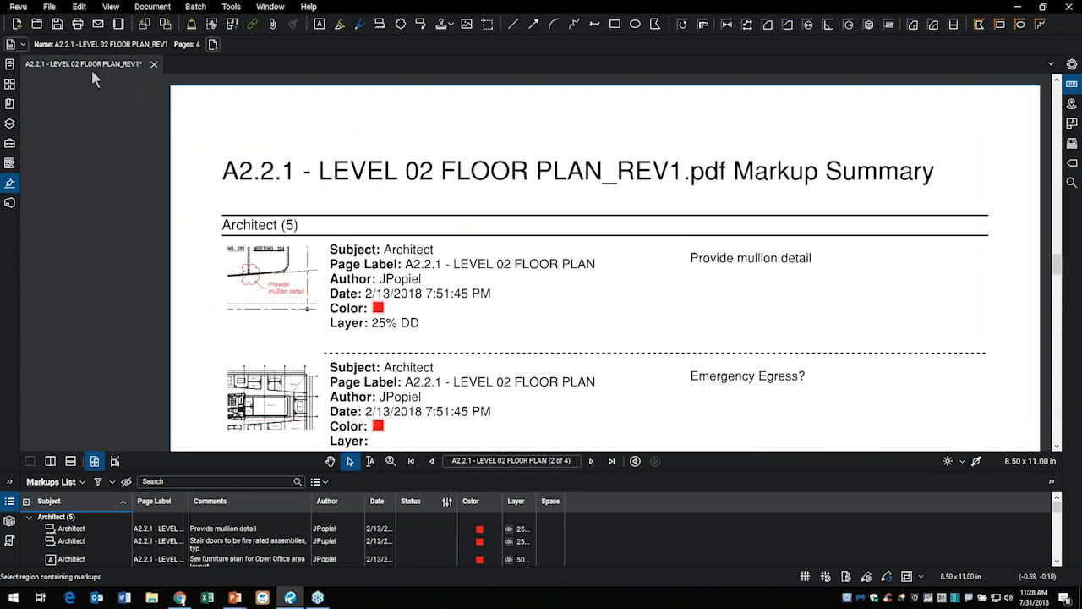
left_click(7, 84)
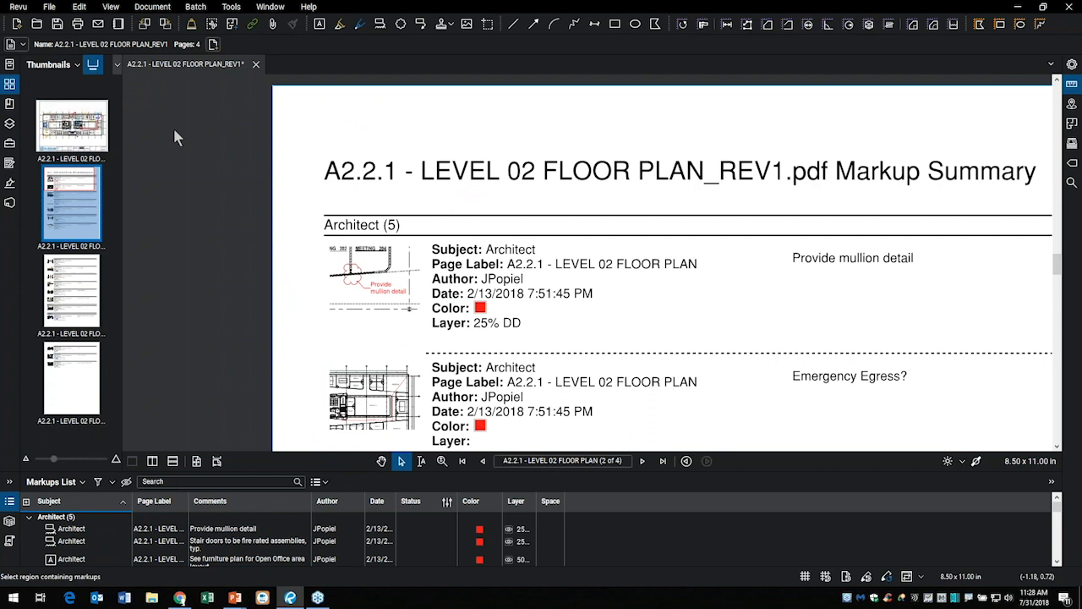
left_click(78, 130)
left_click(79, 179)
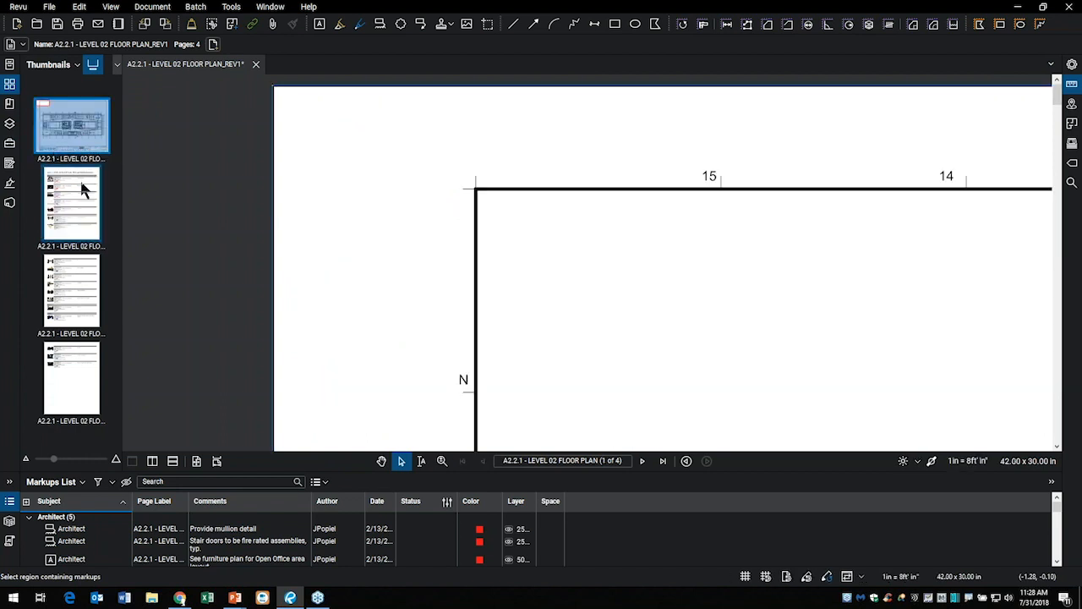
left_click(82, 269)
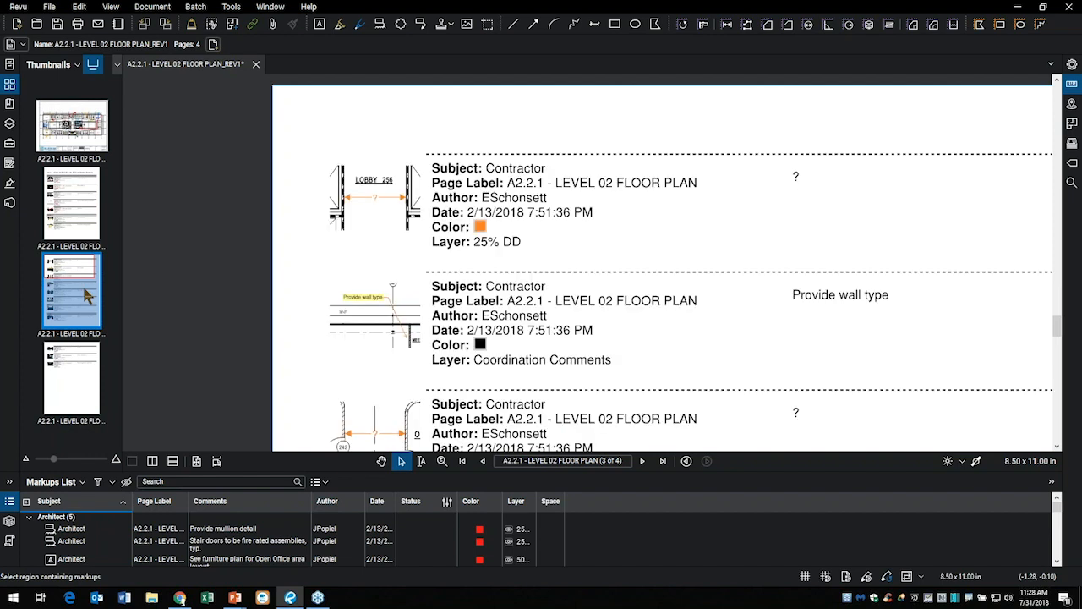
left_click(85, 376)
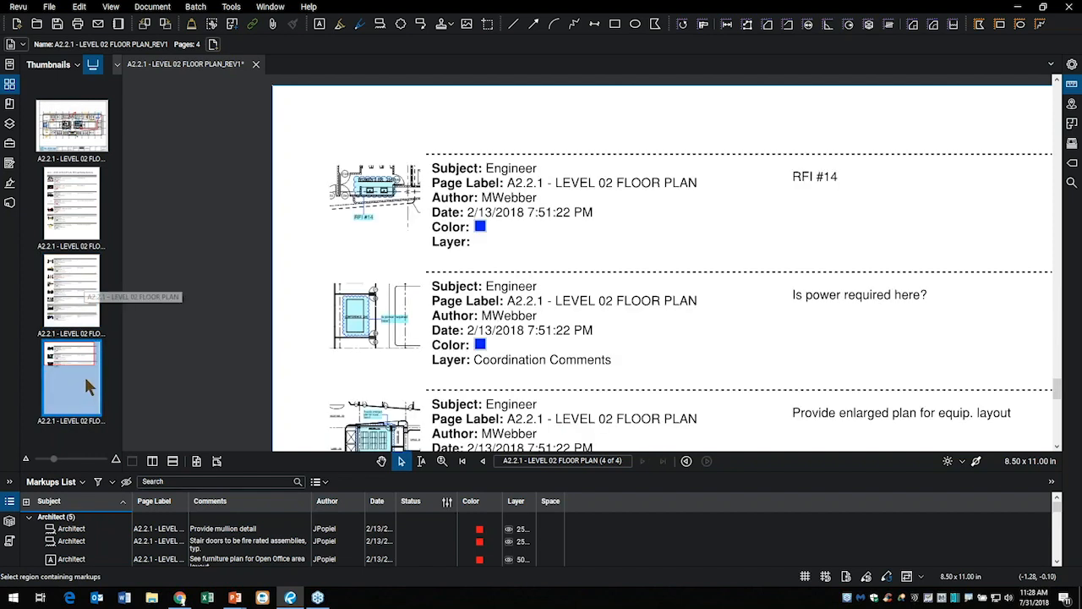
scroll(472, 329, "up", 4)
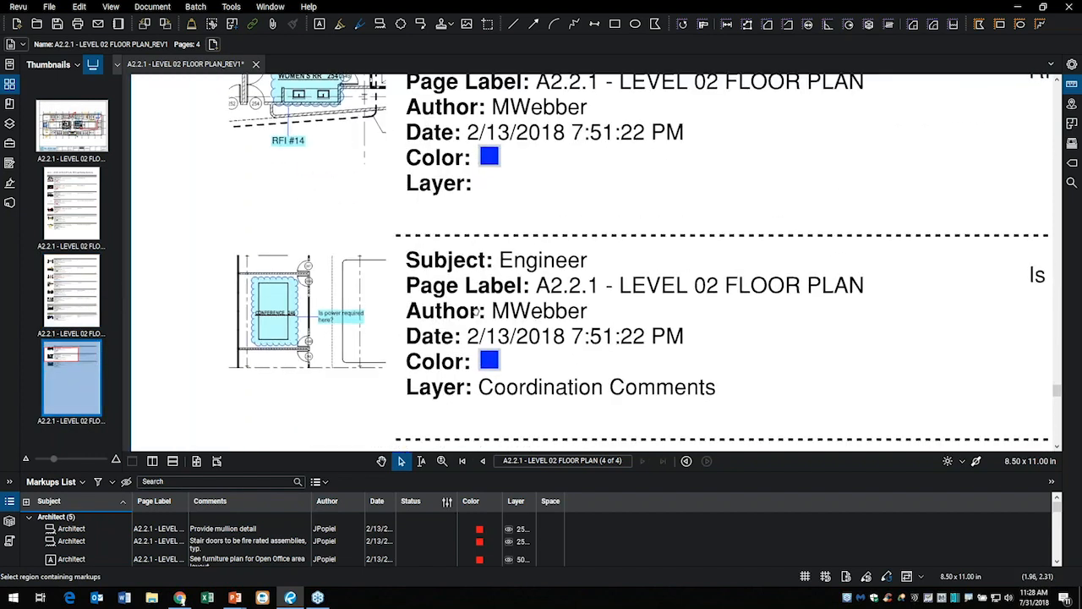
scroll(435, 235, "down", 1)
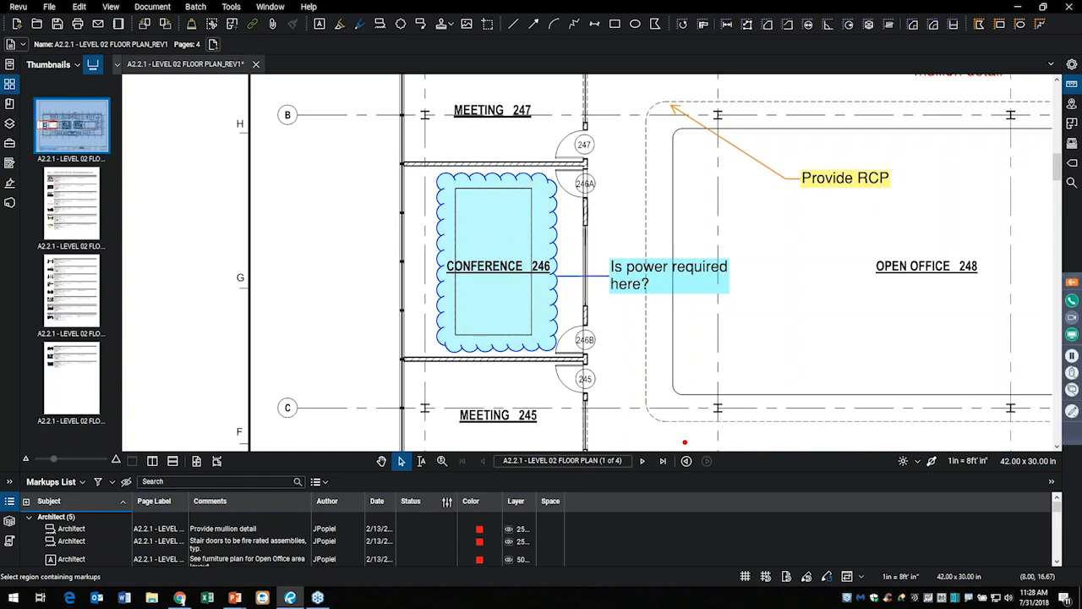
Point out the previous and next view controls with temporary red arrows, and clear the arrows
left_click_drag(694, 443, 713, 303)
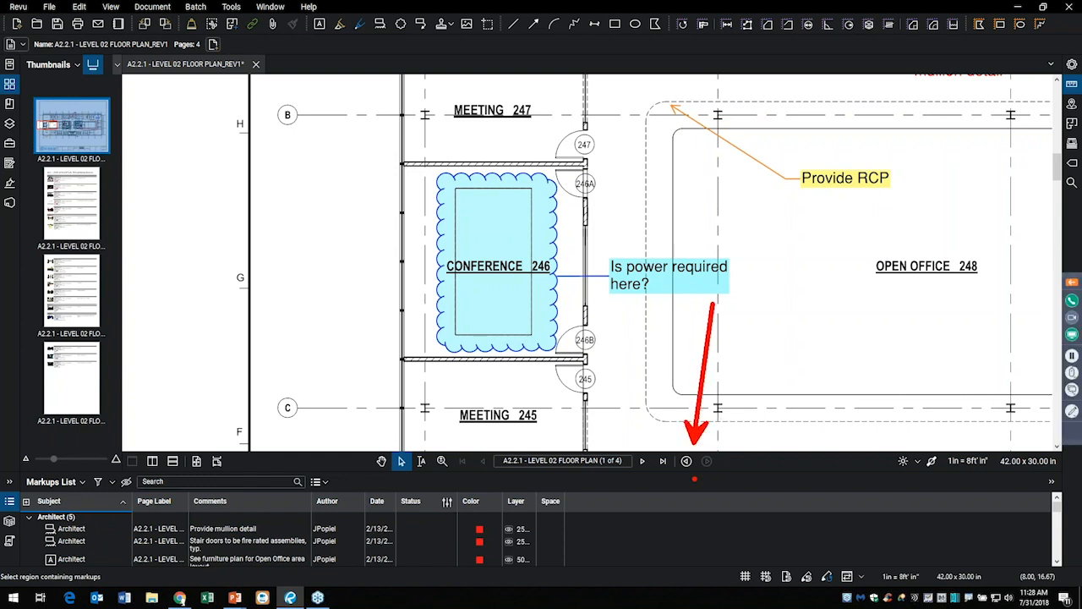
left_click_drag(682, 480, 668, 542)
left_click_drag(715, 479, 751, 525)
key("Escape")
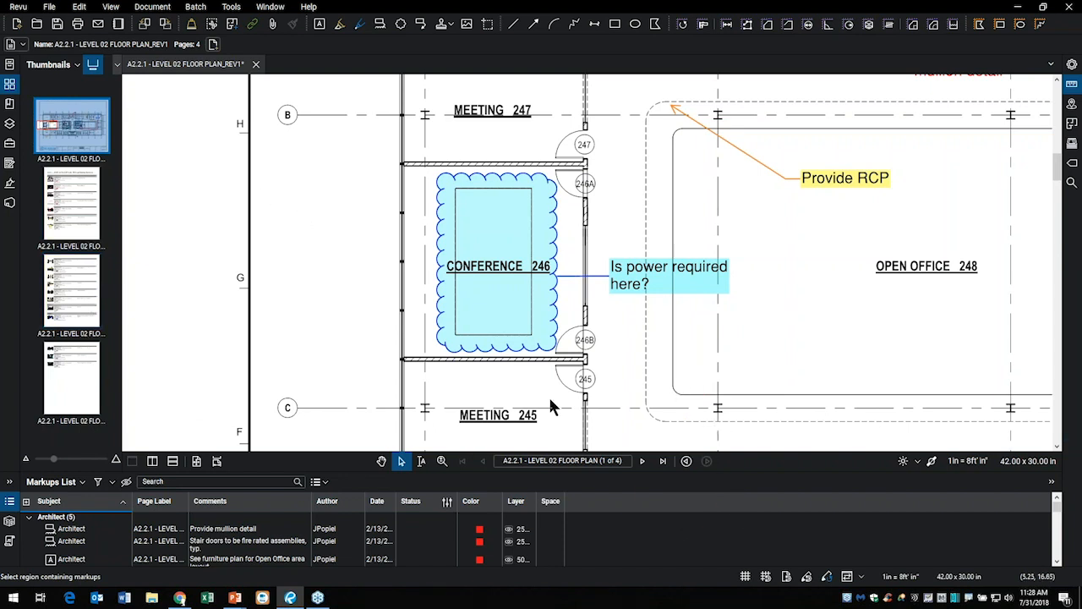
Go back through the previous views to the full Level 02 floor plan sheet
left_click(683, 465)
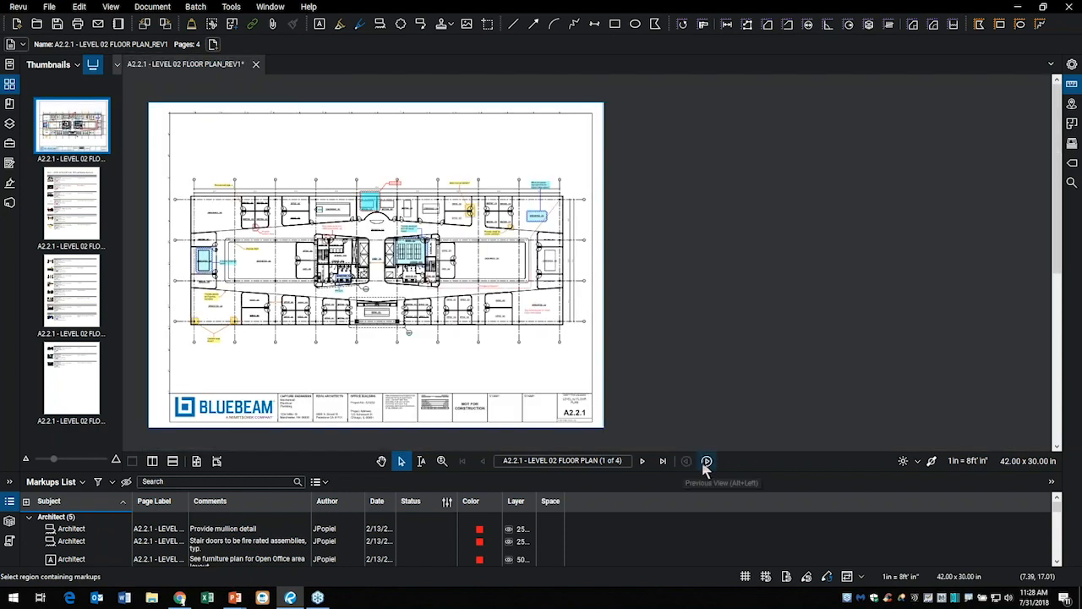
Follow the "Head and sill details?" entry on summary page 3 to its plan location, and return to the full floor plan
left_click(706, 461)
left_click(60, 296)
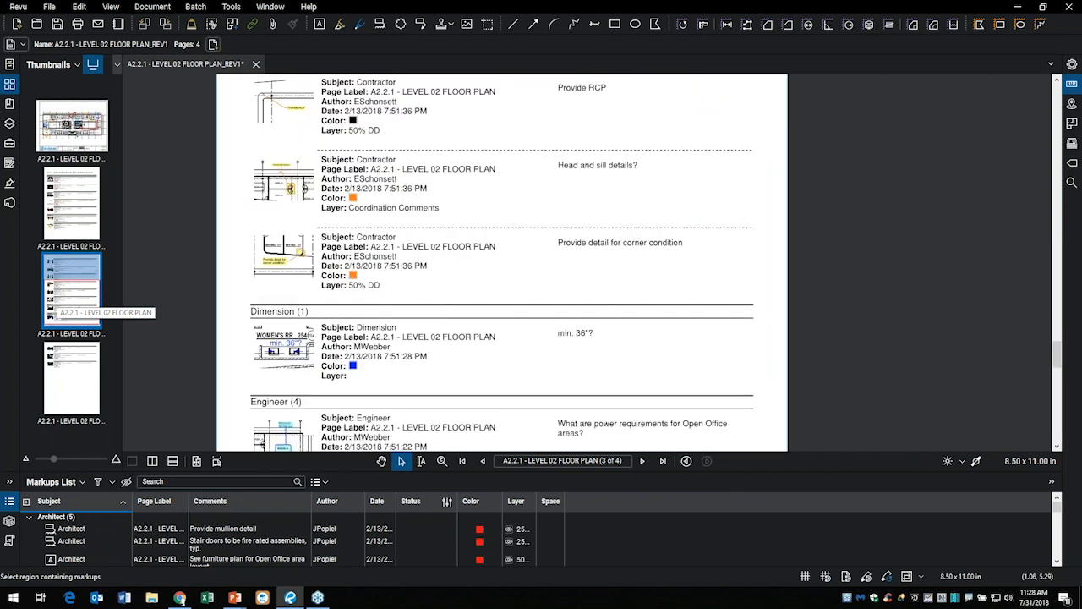
left_click(329, 334)
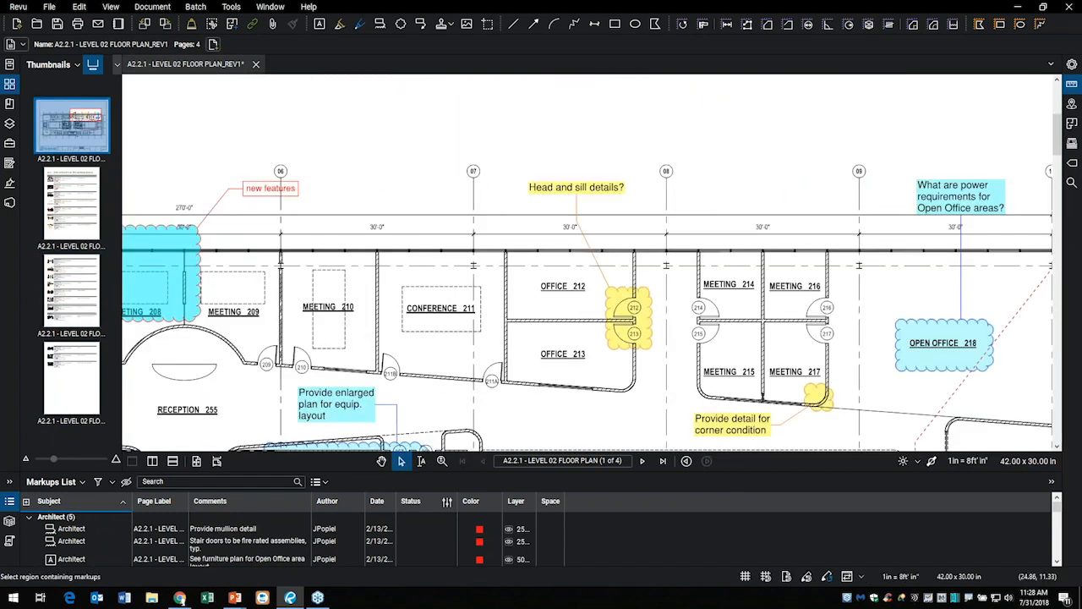
left_click(688, 462)
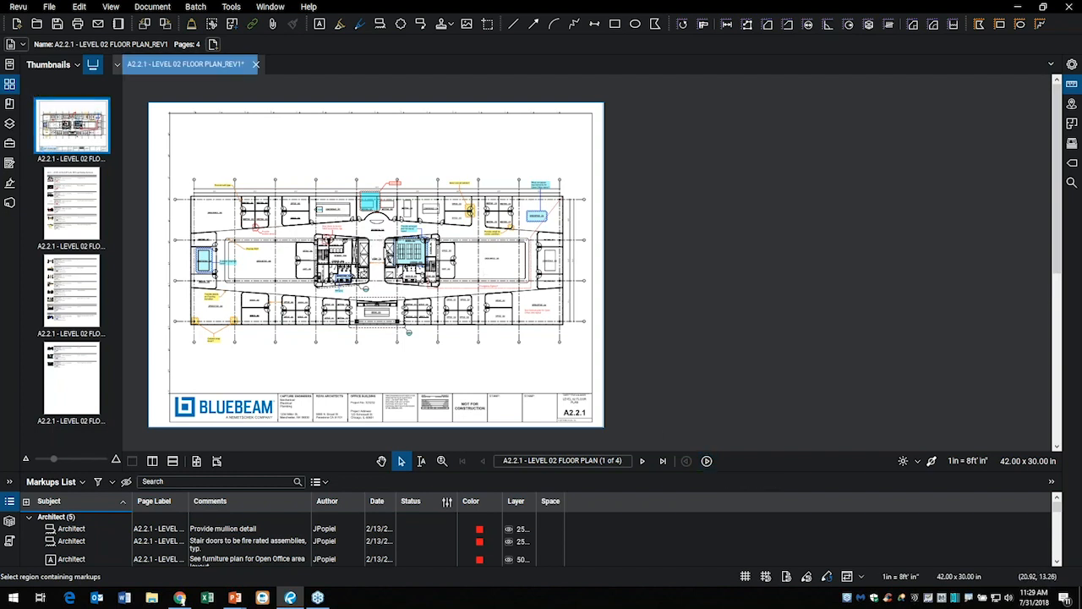
Reopen summary page 3 and follow the thumbnail image of the "Head and sill details?" Contractor entry to the plan
left_click(78, 296)
scroll(205, 169, "up", 5)
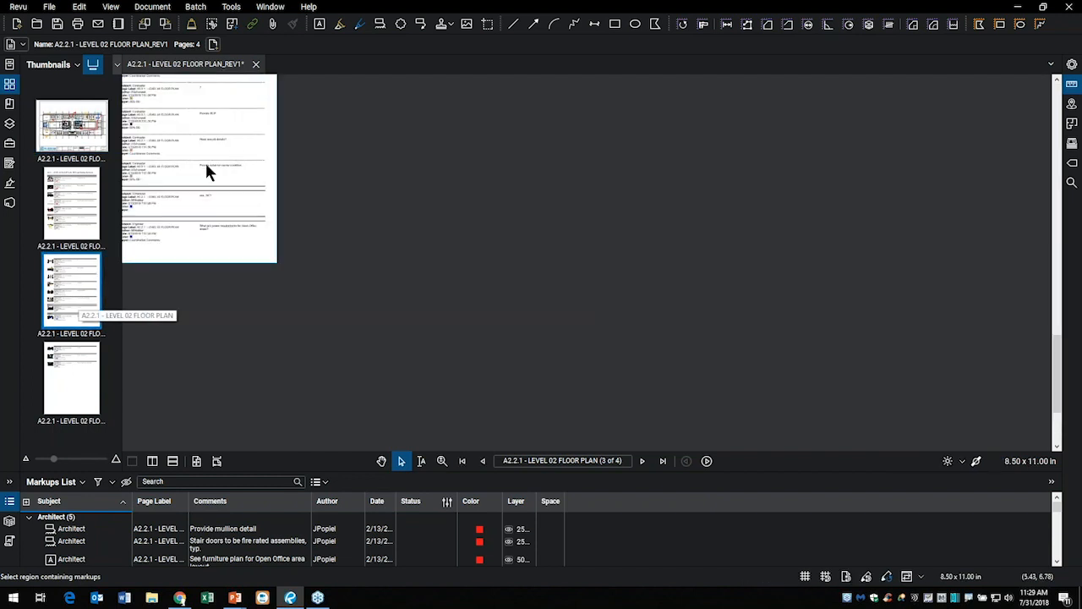
scroll(354, 264, "up", 2)
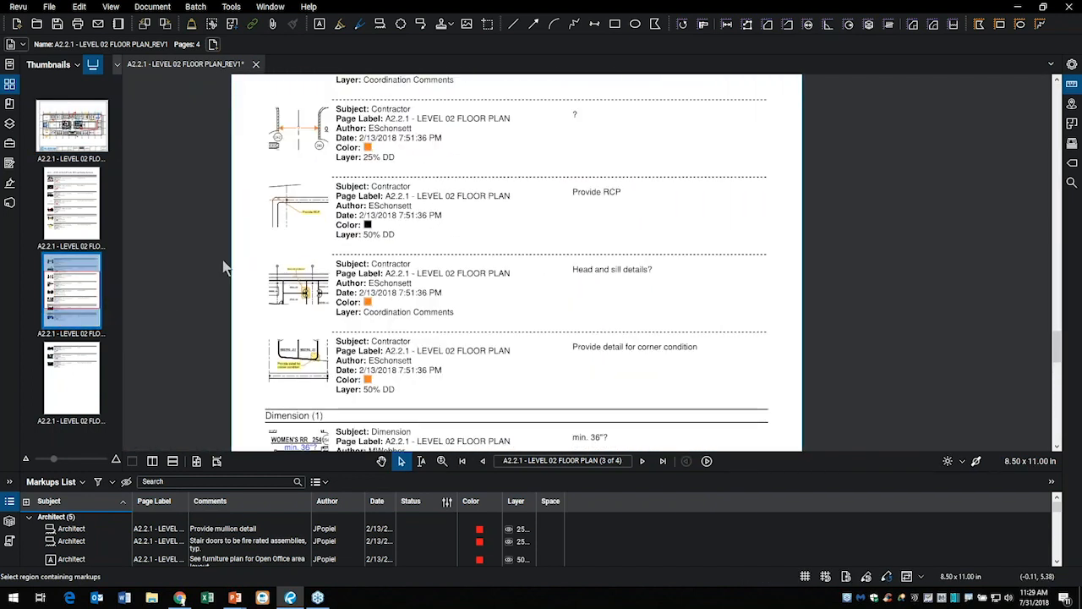
scroll(254, 291, "up", 3)
scroll(288, 304, "up", 1)
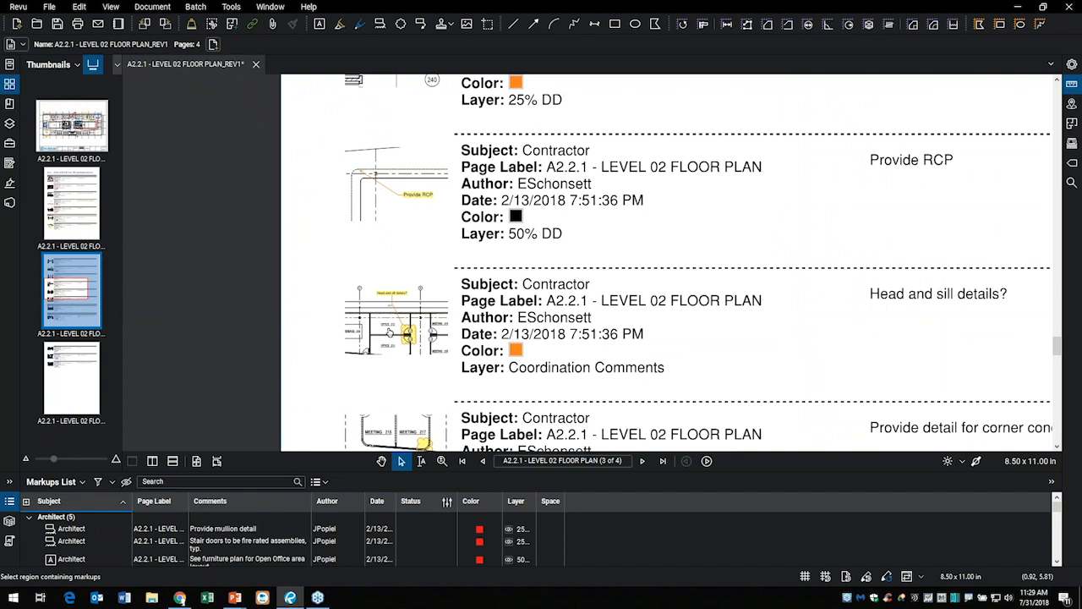
left_click(389, 323)
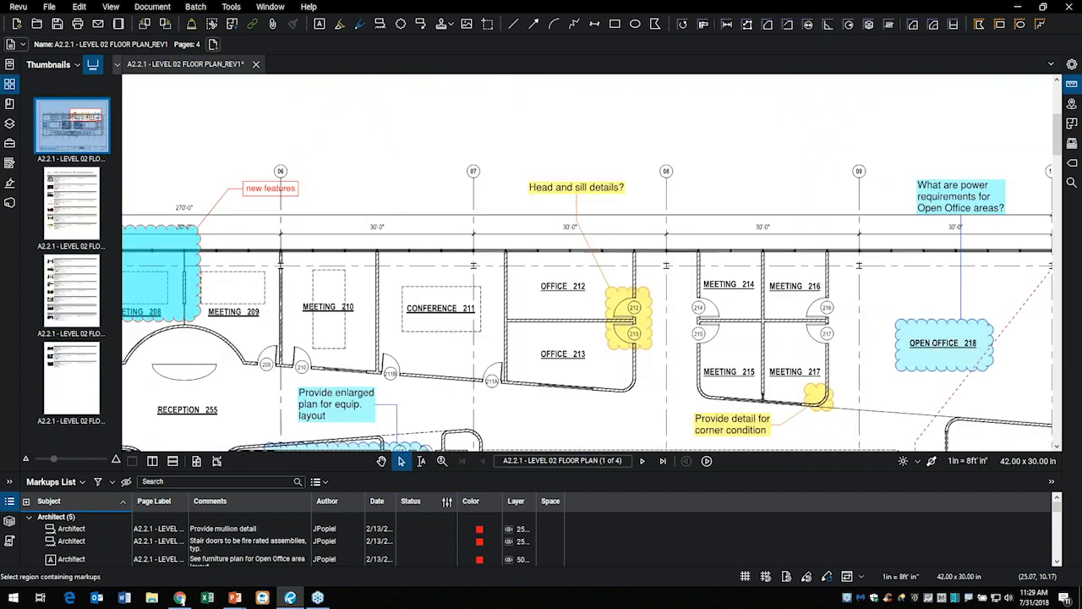
Follow the "min. 36"?" Dimension entry to Women's RR 254, and return to the full sheet with the page thumbnails hidden
left_click(66, 290)
left_click(486, 360)
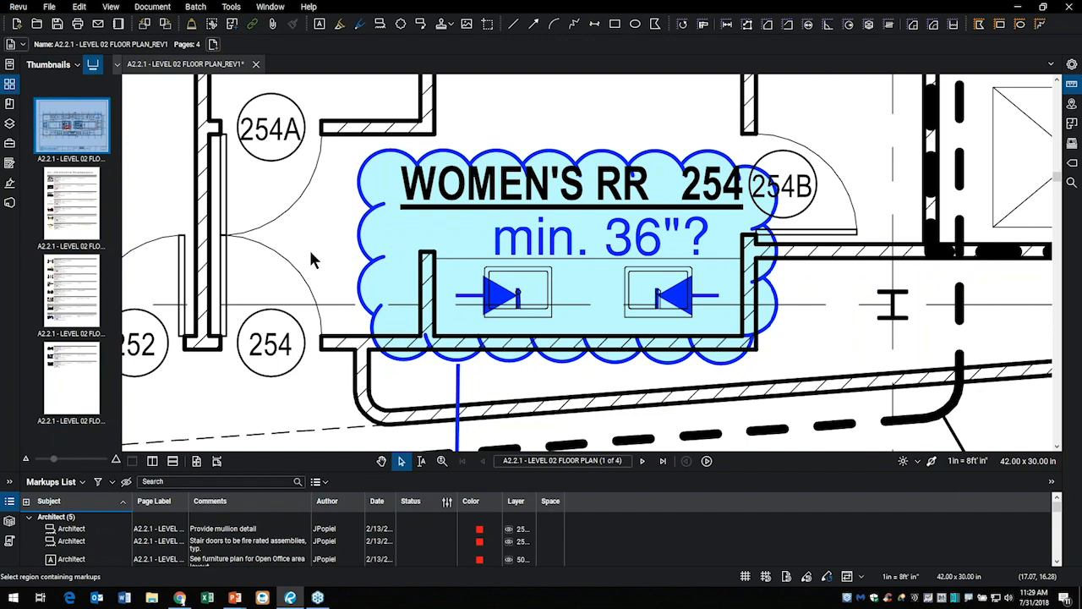
left_click(11, 83)
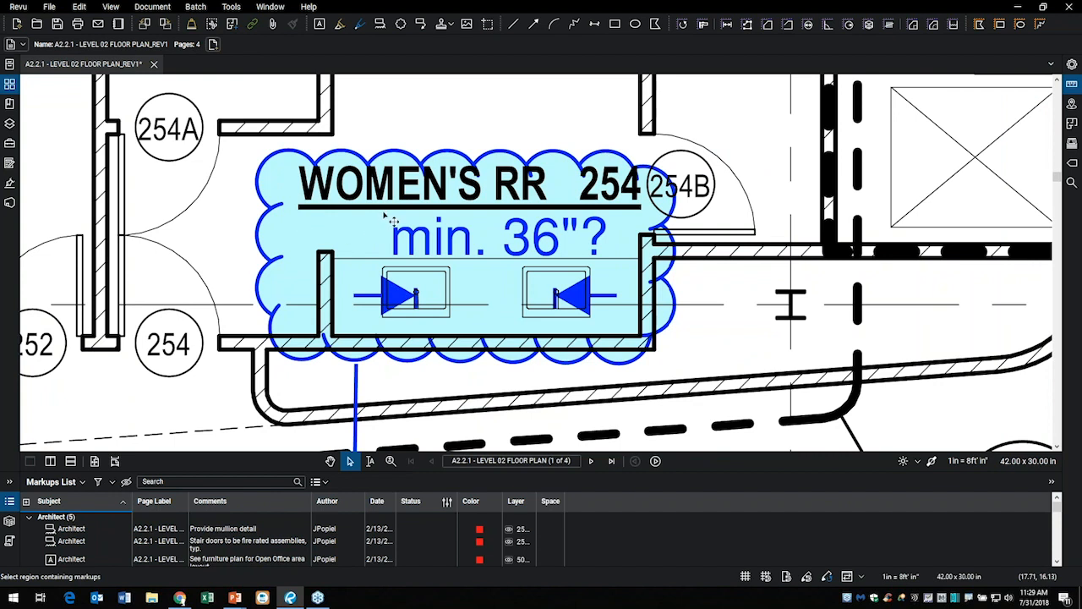
key("ctrl+0")
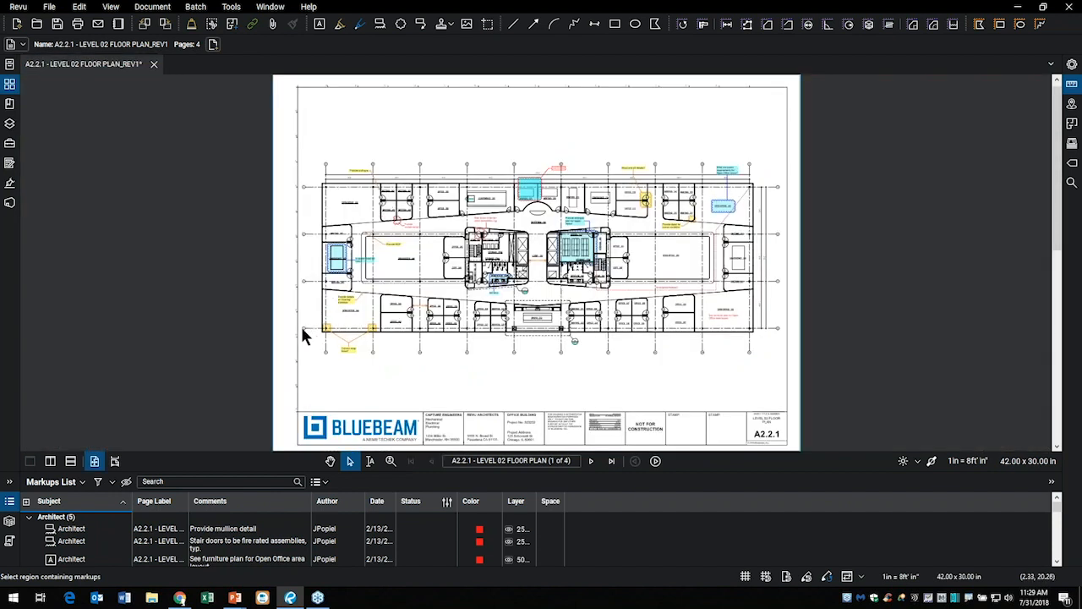
Switch to the PowerPoint slide show and reveal the "More Studio Project Flexibility" point on the Revu 2018 New Features slide
key("super+Tab")
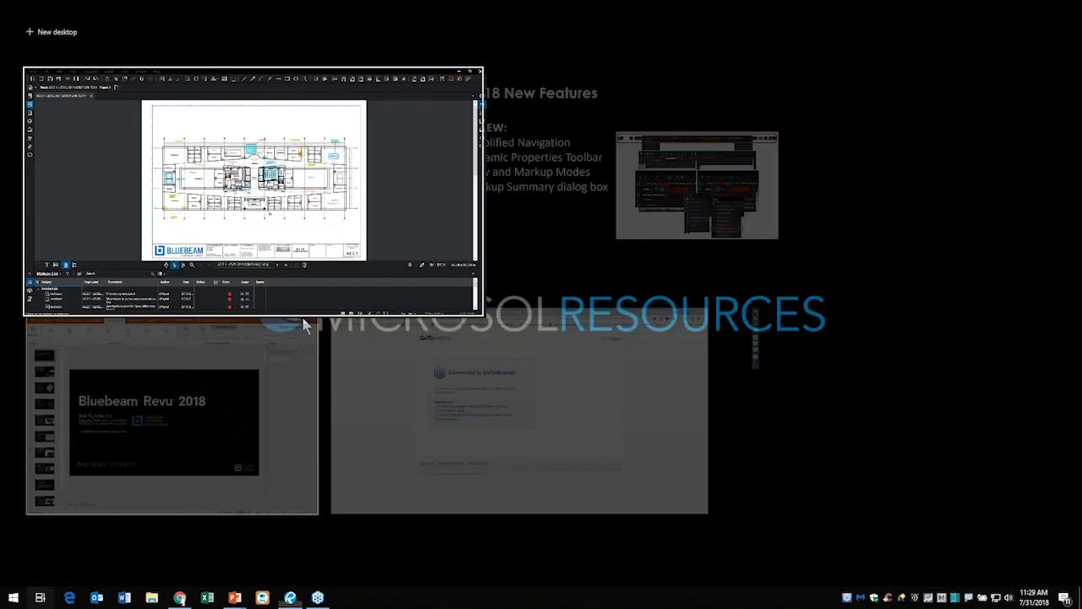
left_click(510, 225)
key("Right")
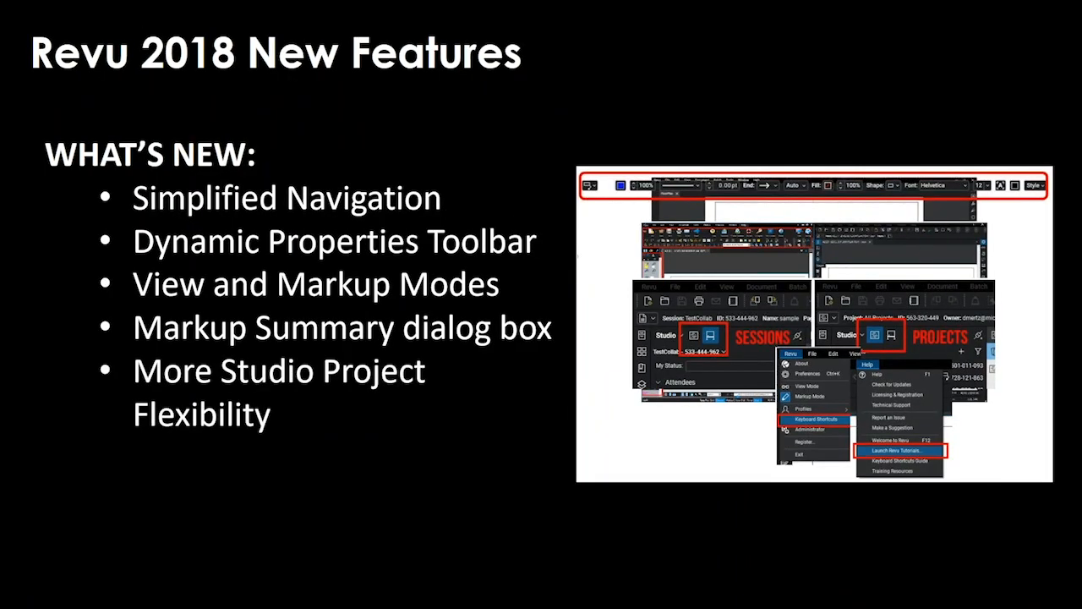
Switch back to Bluebeam Revu and sign in to Bluebeam Studio, entering the account password
key("super+Tab")
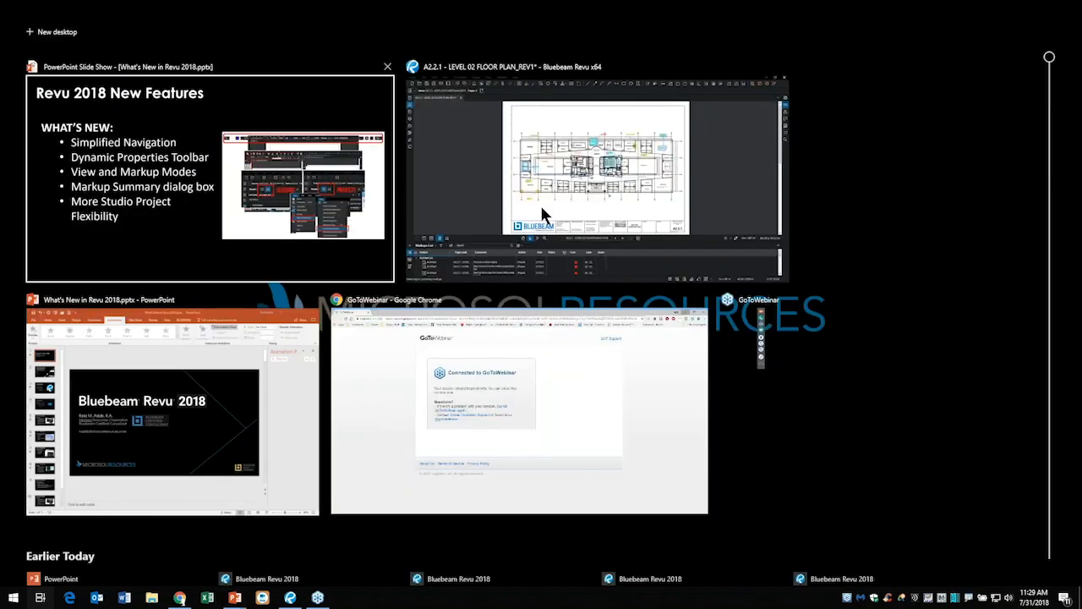
left_click(544, 209)
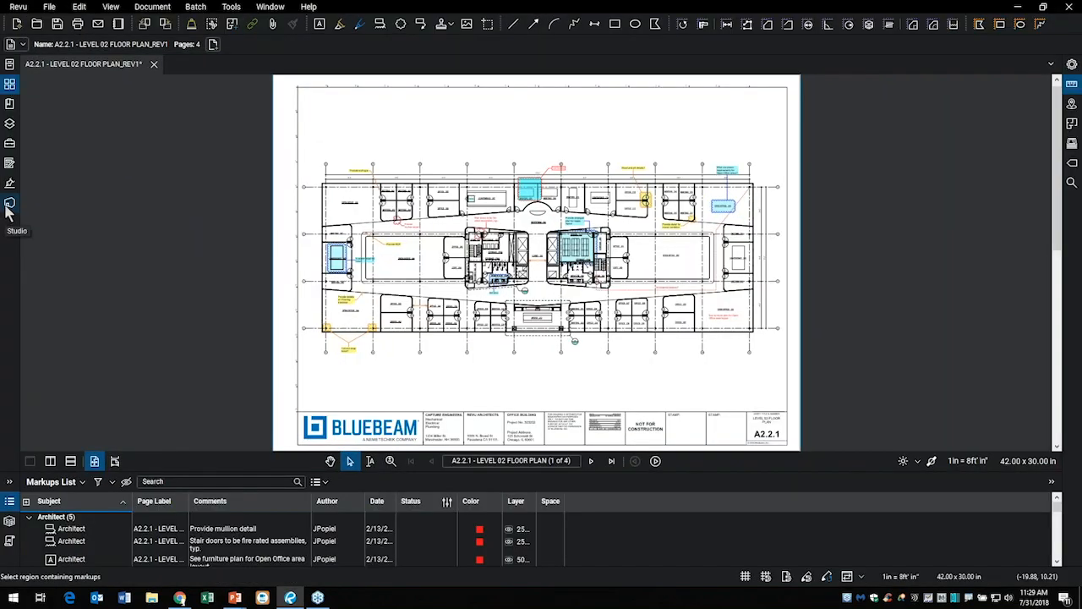
left_click(8, 206)
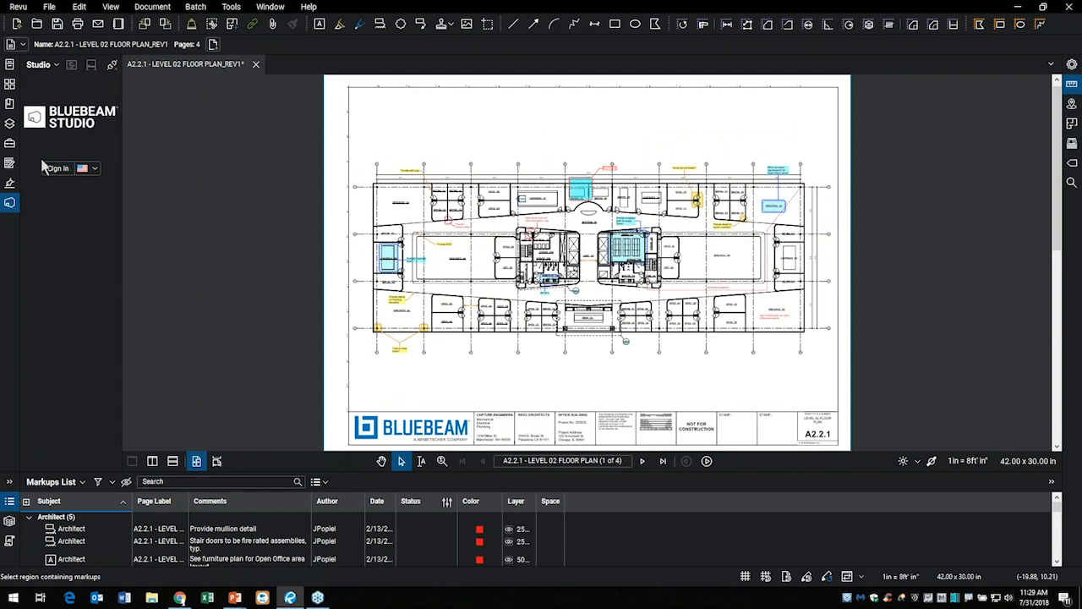
left_click(53, 169)
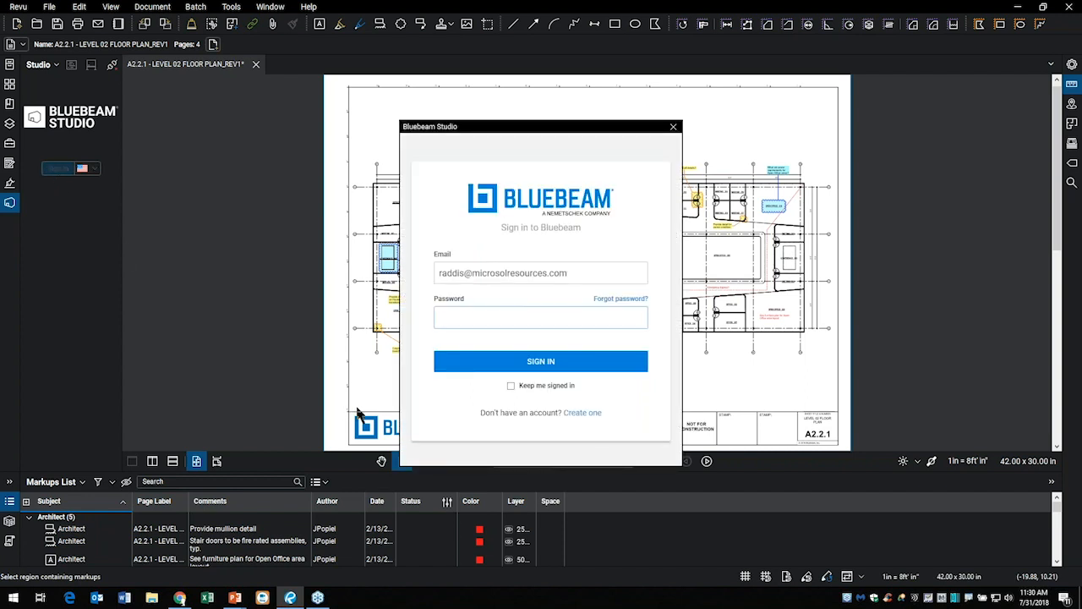
type("••")
key("BackSpace")
key("BackSpace")
key("BackSpace")
key("BackSpace")
key("BackSpace")
key("BackSpace")
left_click(536, 369)
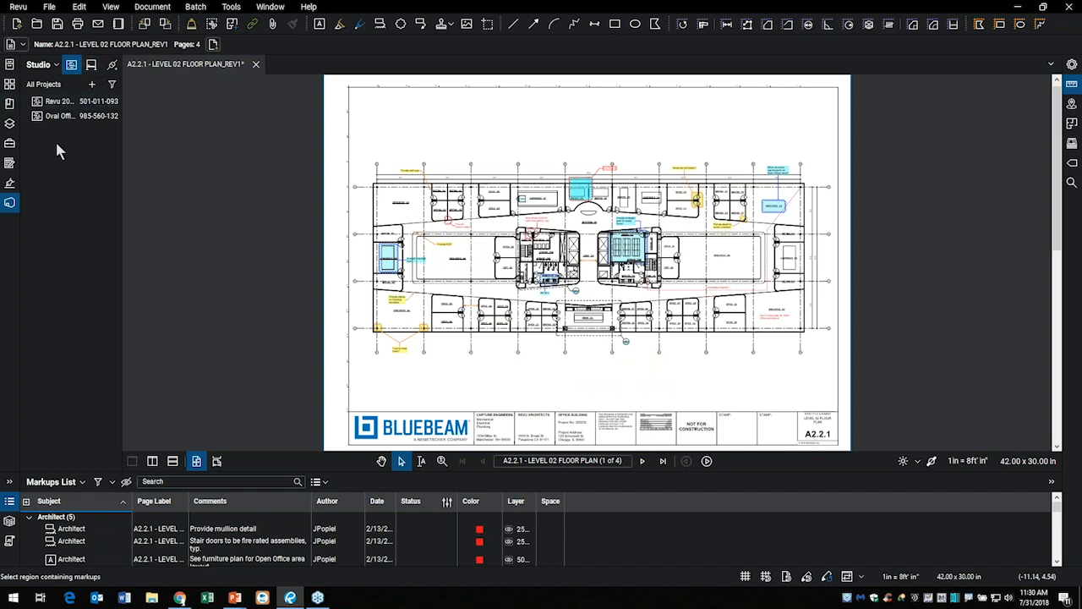
Compare the Studio Projects and Sessions lists, widening the Studio panel enough to read the full names
left_click(59, 101)
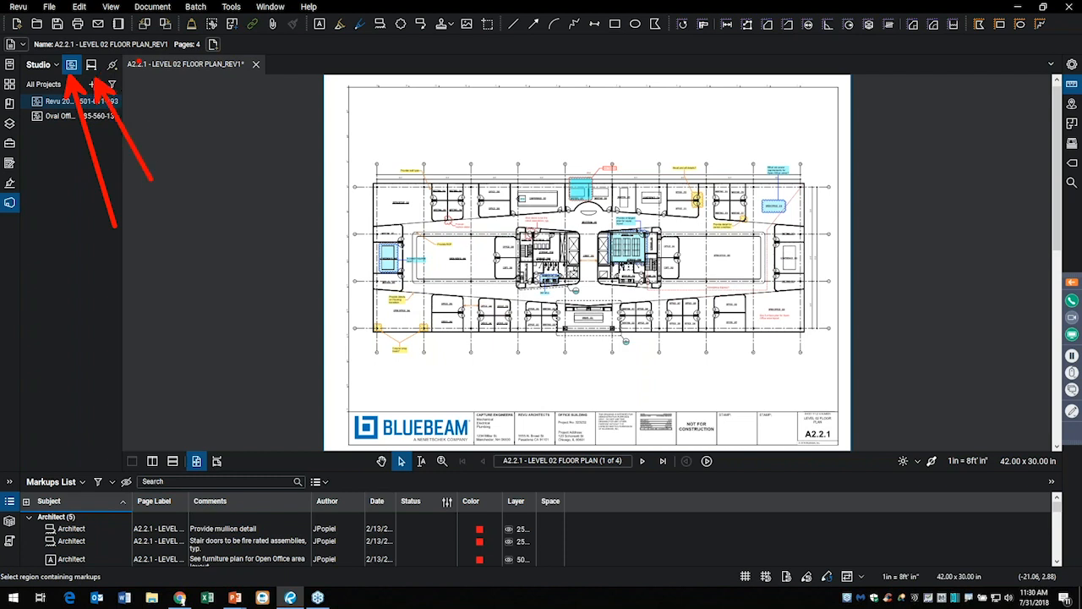
left_click(51, 103)
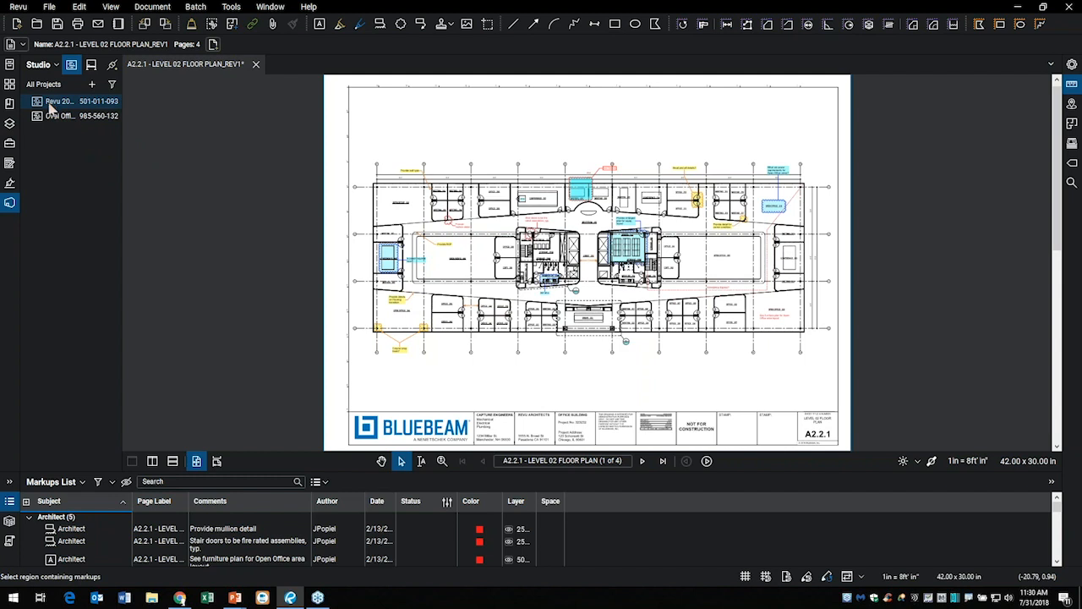
left_click(91, 68)
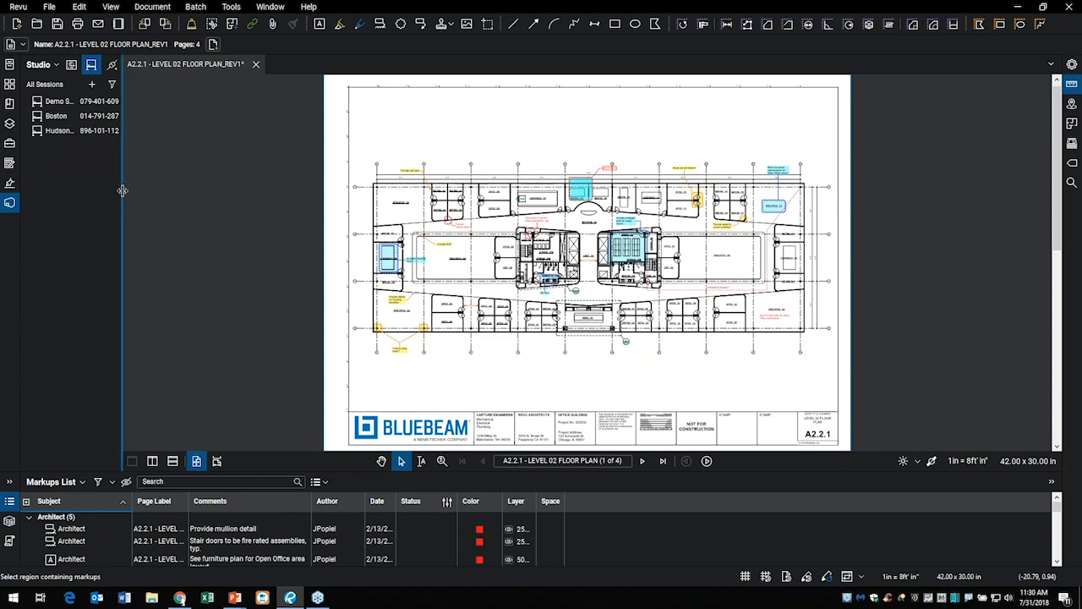
left_click_drag(129, 193, 154, 193)
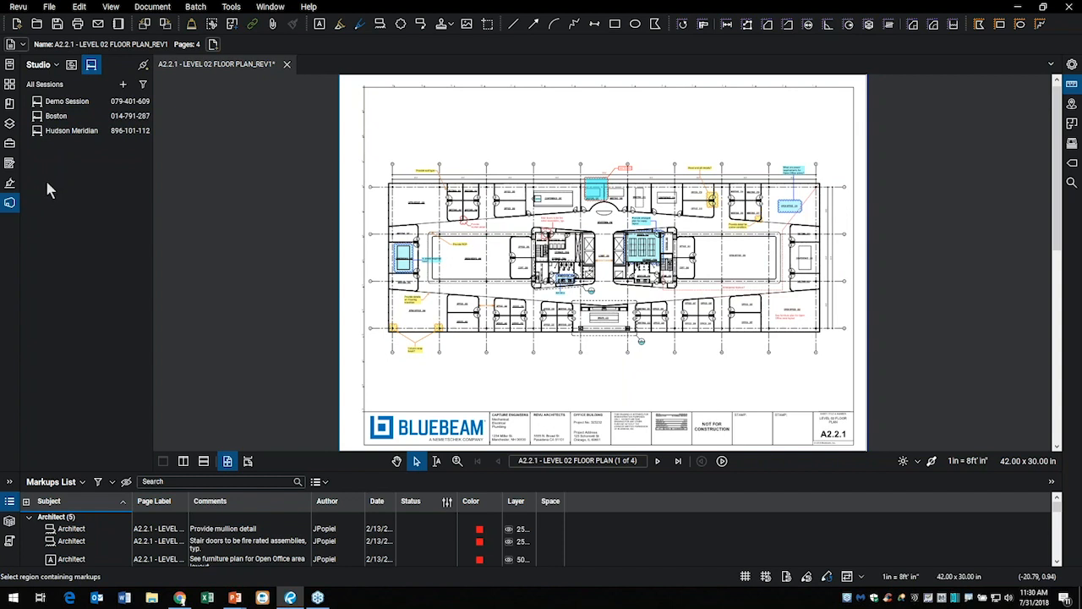
left_click(71, 66)
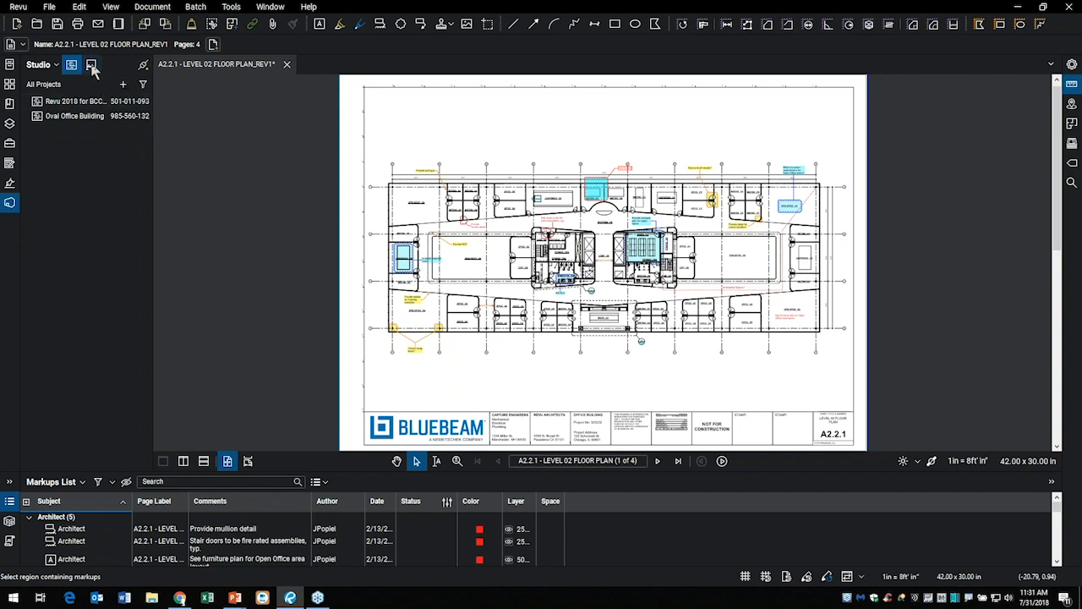
left_click(93, 68)
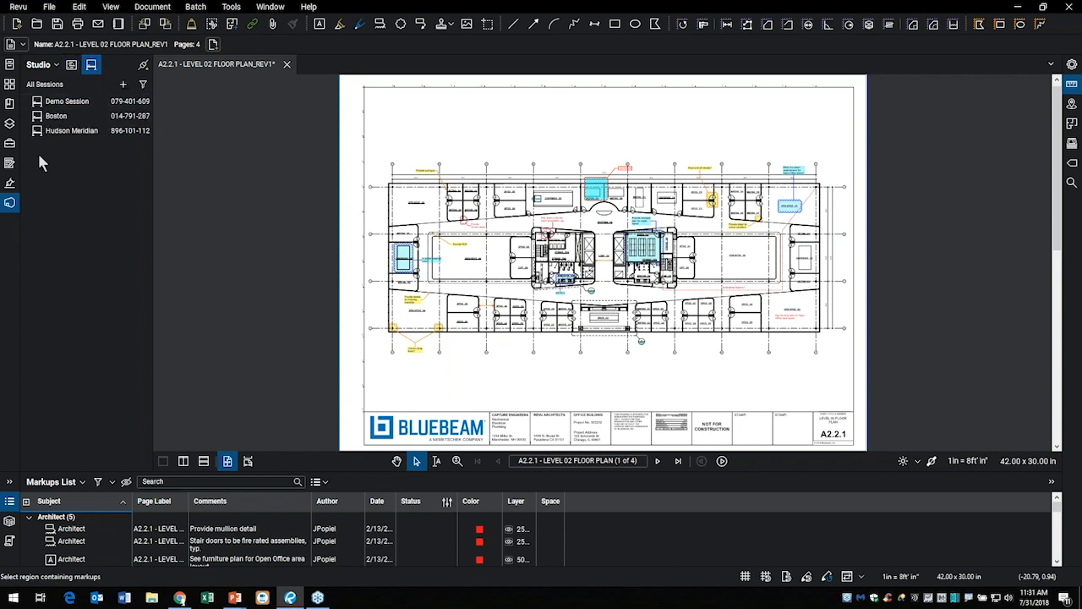
Join the Demo Session and open its A 2.01.2-markups drawing
double_click(53, 102)
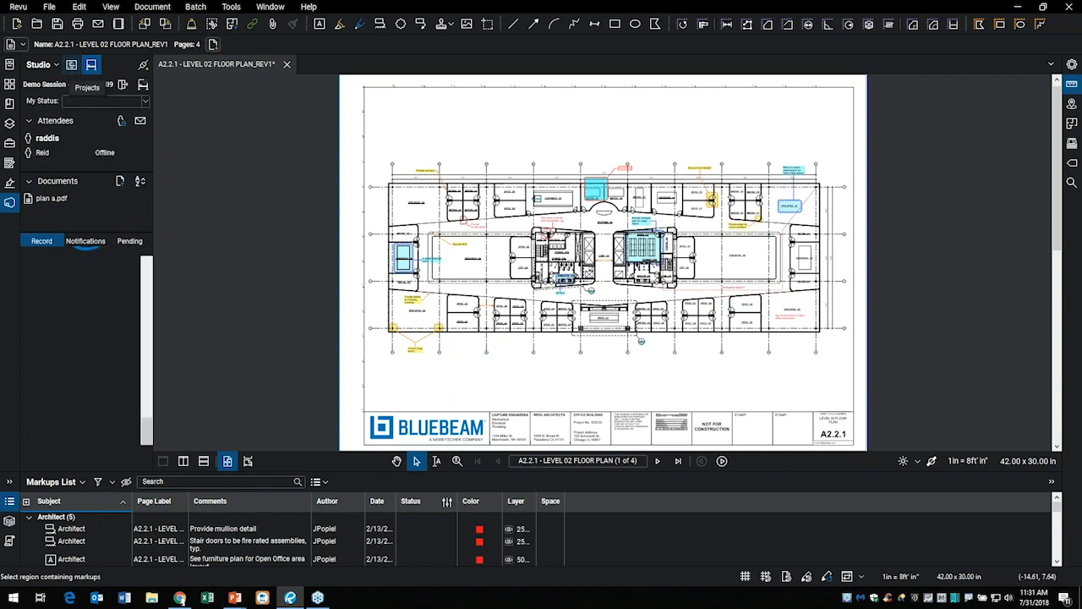
double_click(88, 214)
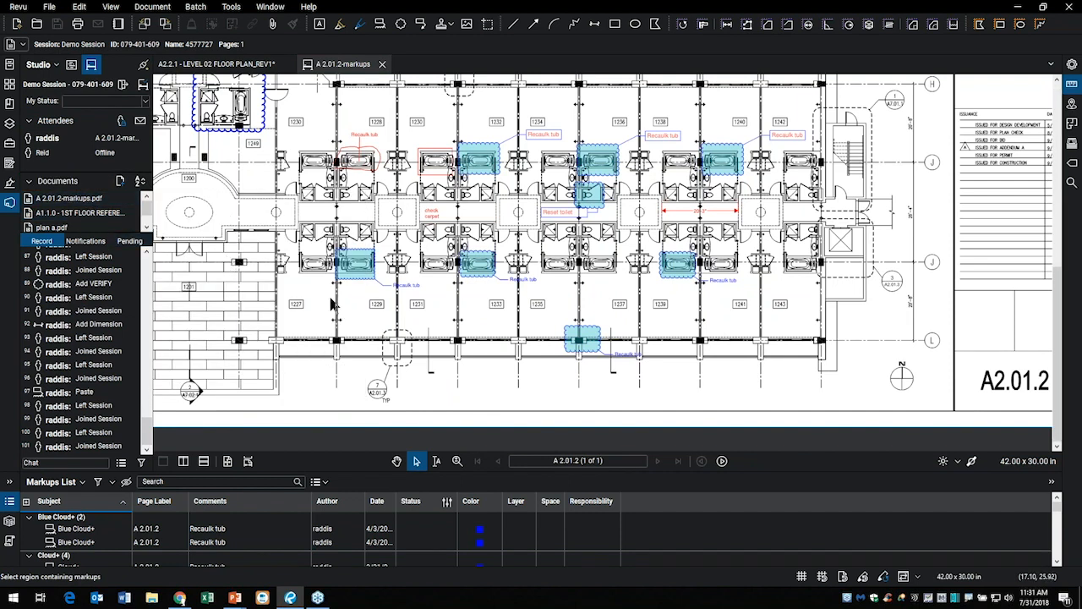
scroll(333, 305, "down", 2)
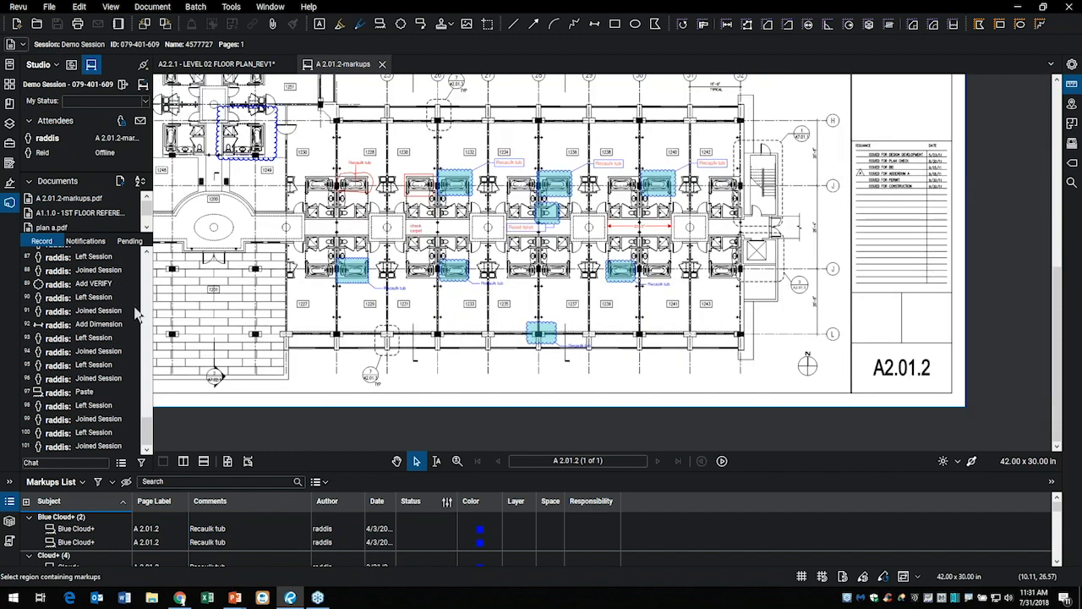
Review the earlier activity in the session record and the Session Report options, without generating a report
scroll(142, 329, "up", 10)
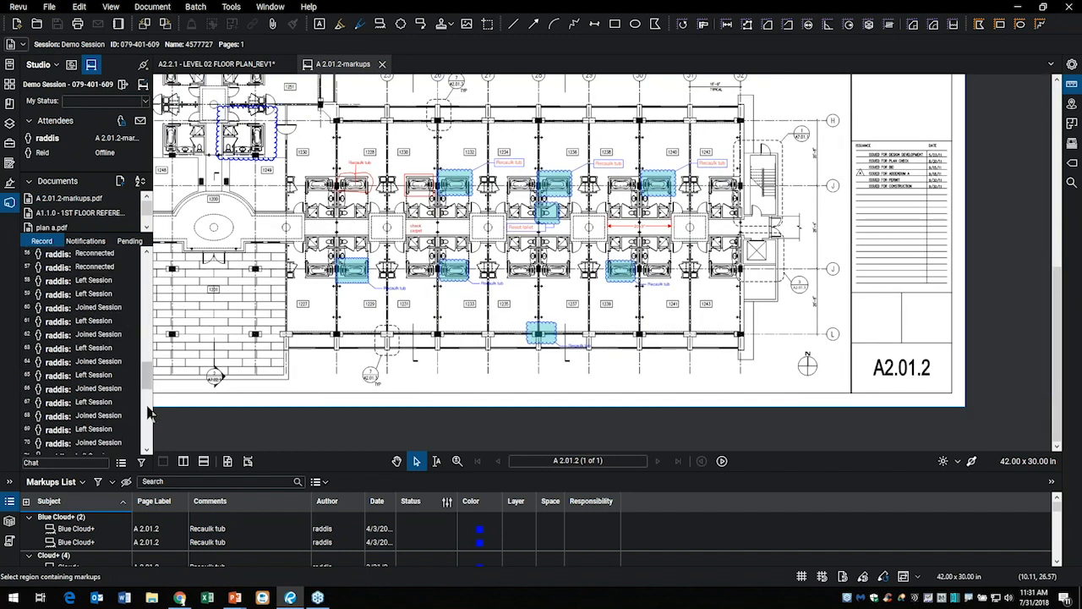
mouse_move(148, 374)
left_mouse_down()
mouse_move(148, 448)
mouse_move(145, 286)
mouse_move(158, 365)
left_mouse_up()
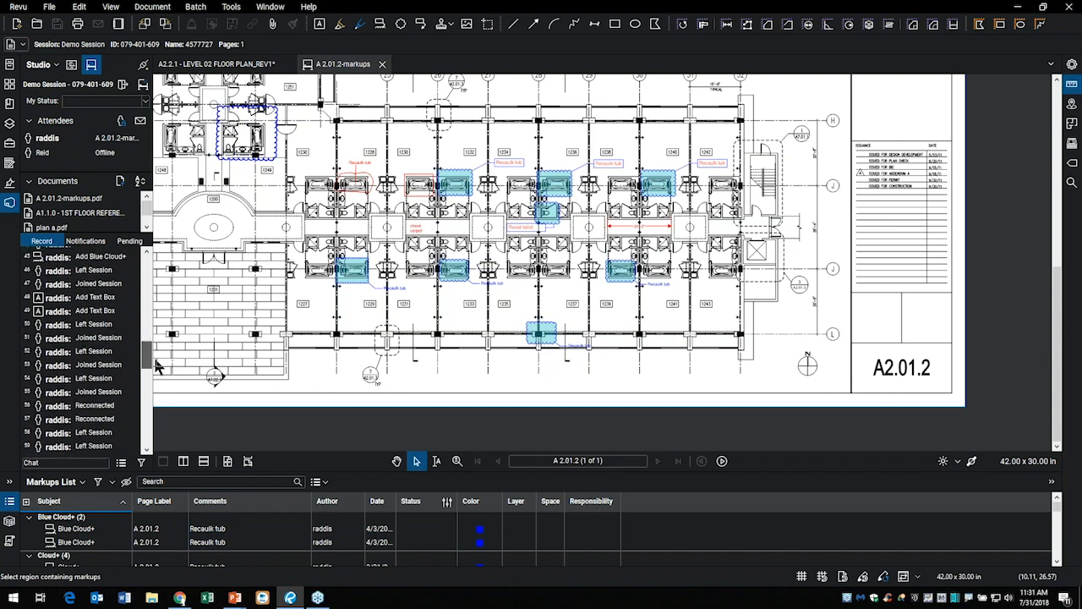
left_click(121, 462)
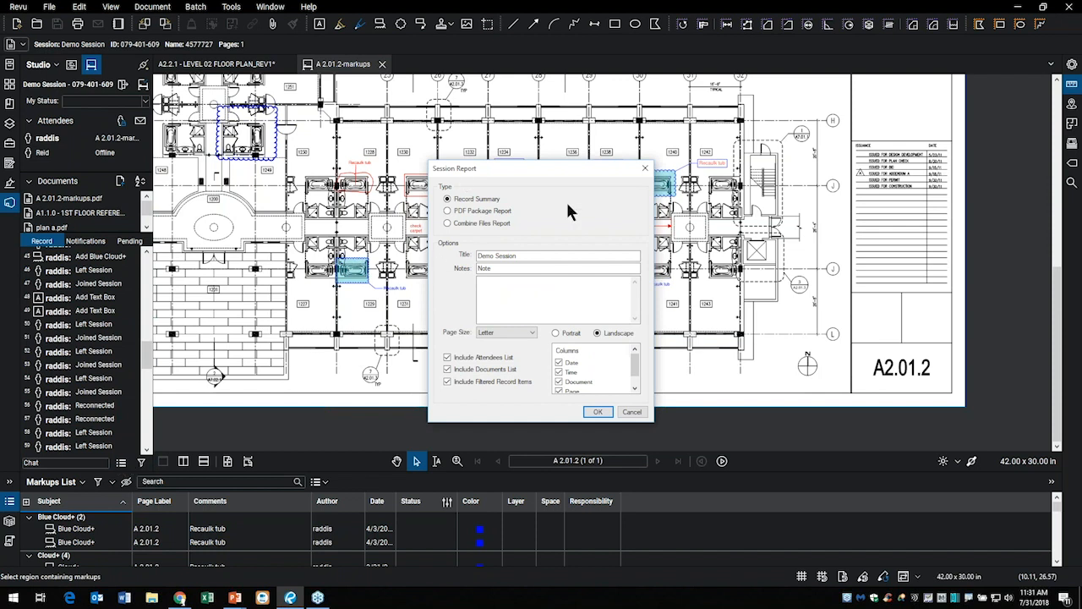
left_click(646, 170)
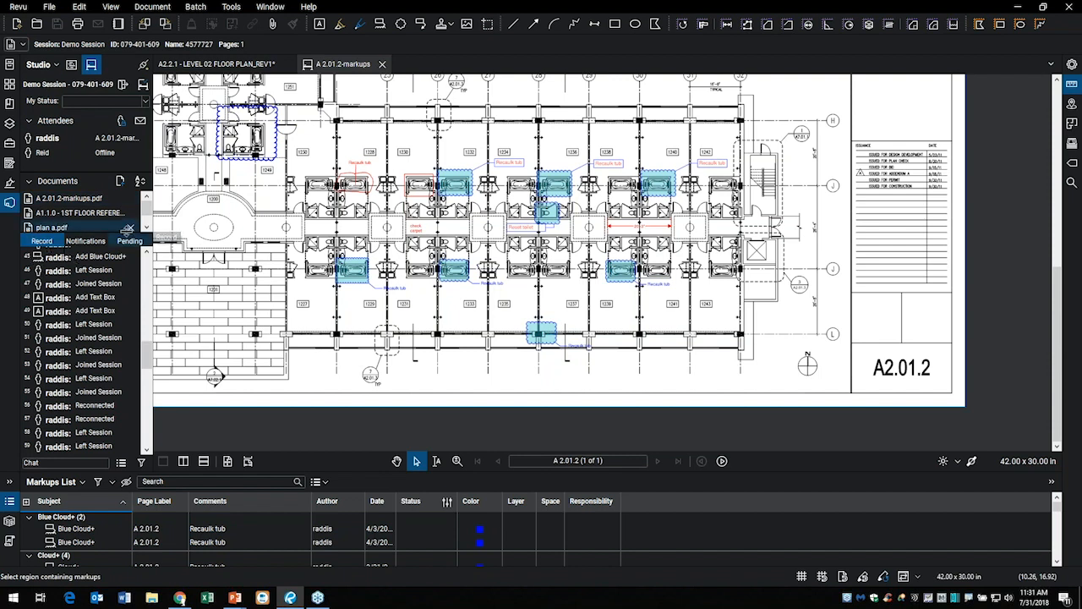
Examine the Session Invitation options for the Demo Session and cancel without inviting anyone
mouse_move(85, 355)
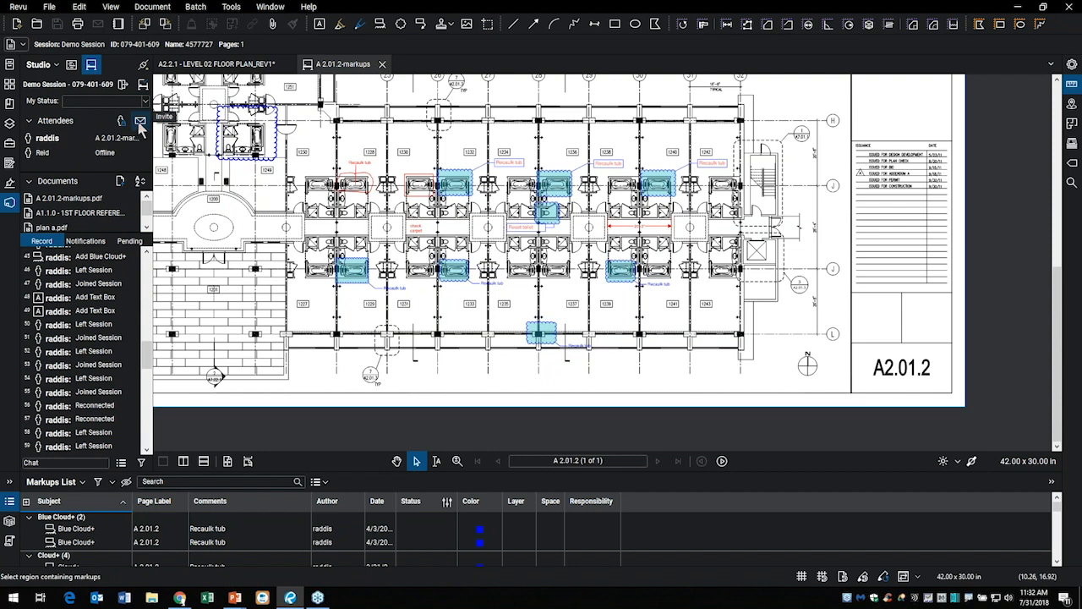
left_click(140, 123)
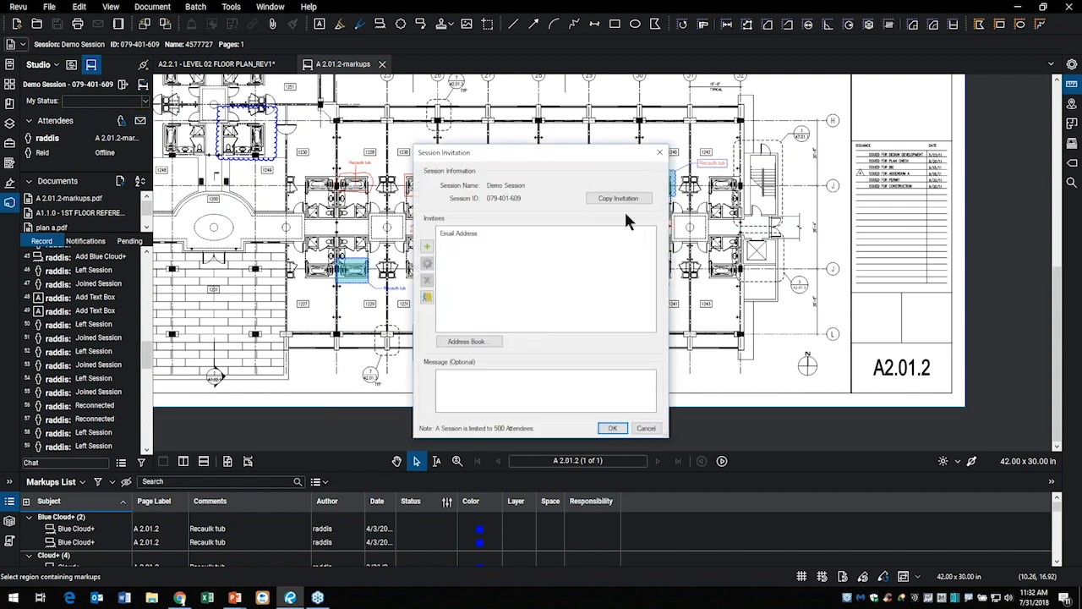
left_click(658, 432)
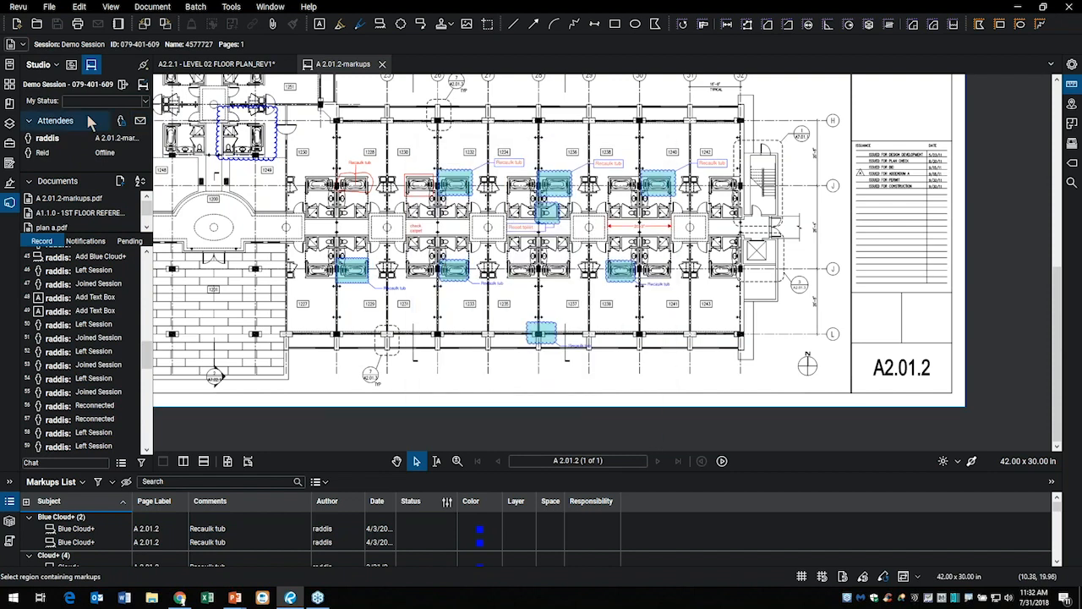
Leave the Demo Session and collapse the Studio panel
left_click(123, 85)
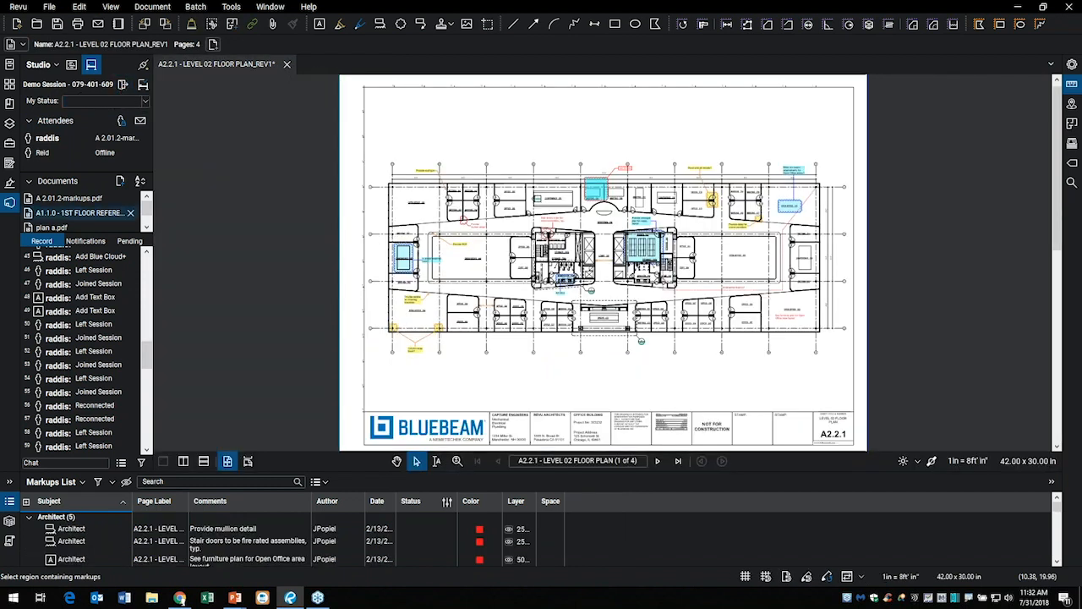
left_click(9, 205)
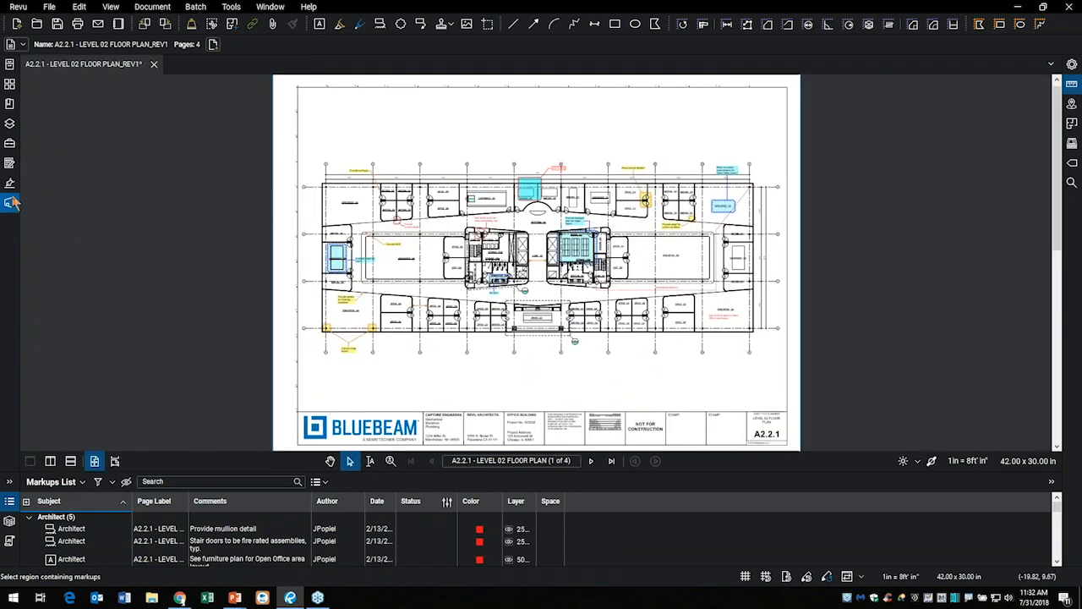
Open the Revu 2018 for BCC-BCIs Studio Project and close the A2.2.1 floor plan without saving its changes
left_click(9, 203)
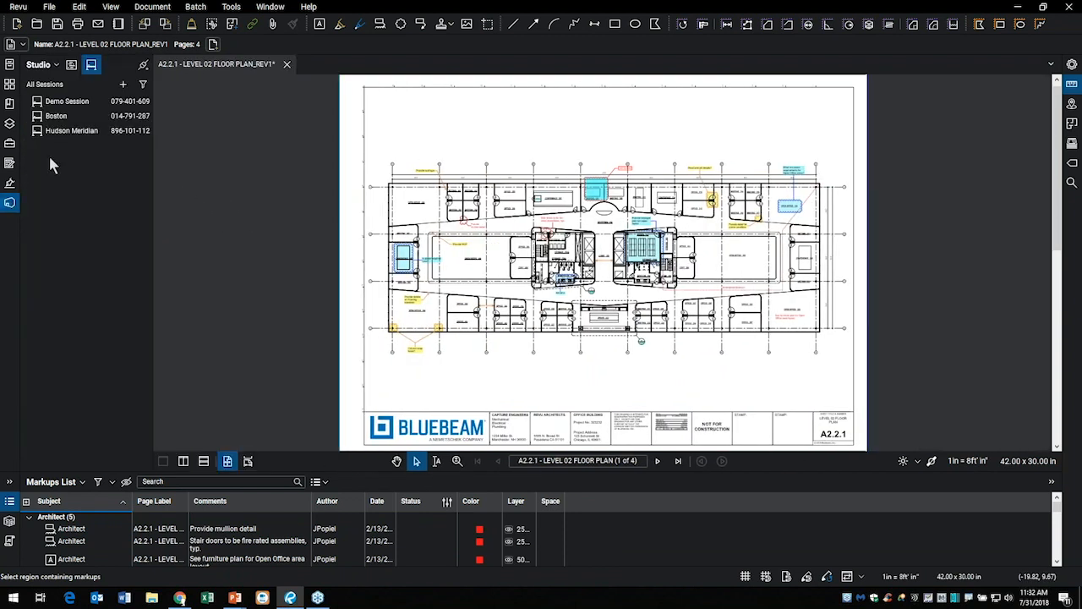
left_click(71, 65)
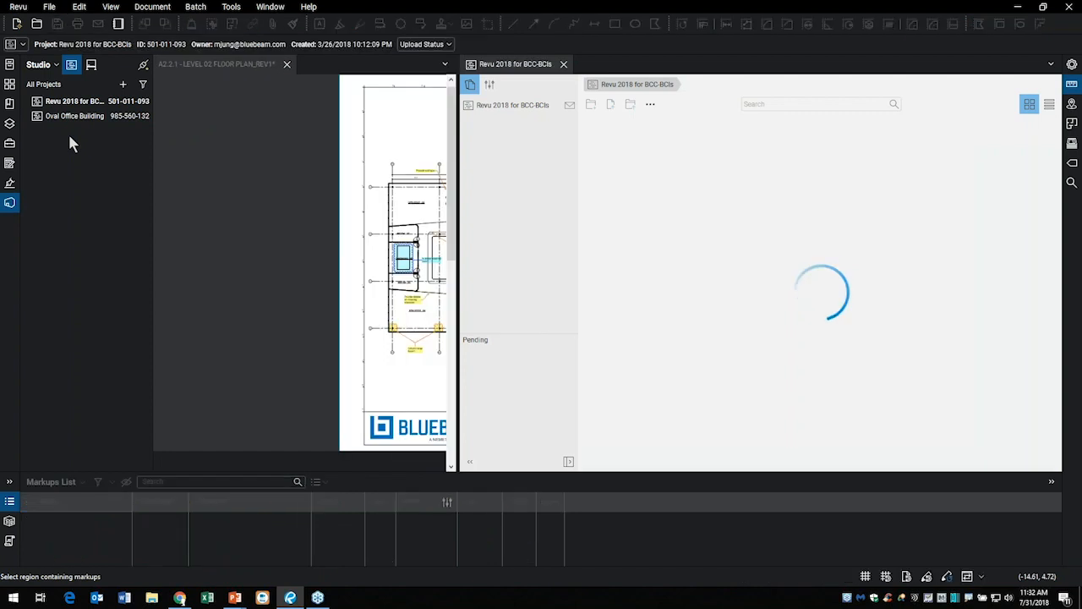
left_click(287, 66)
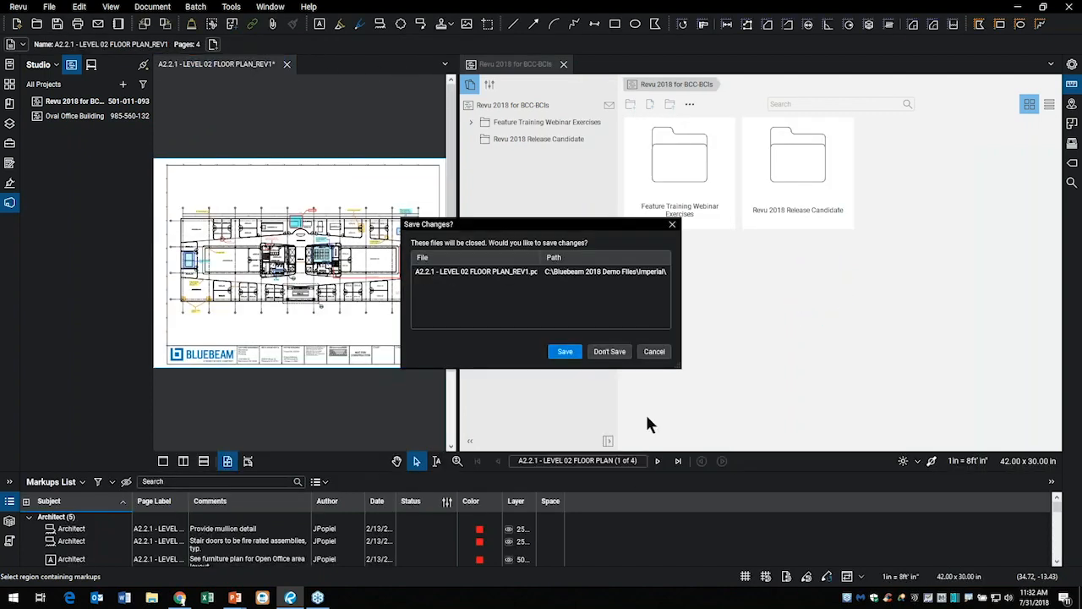
left_click(610, 352)
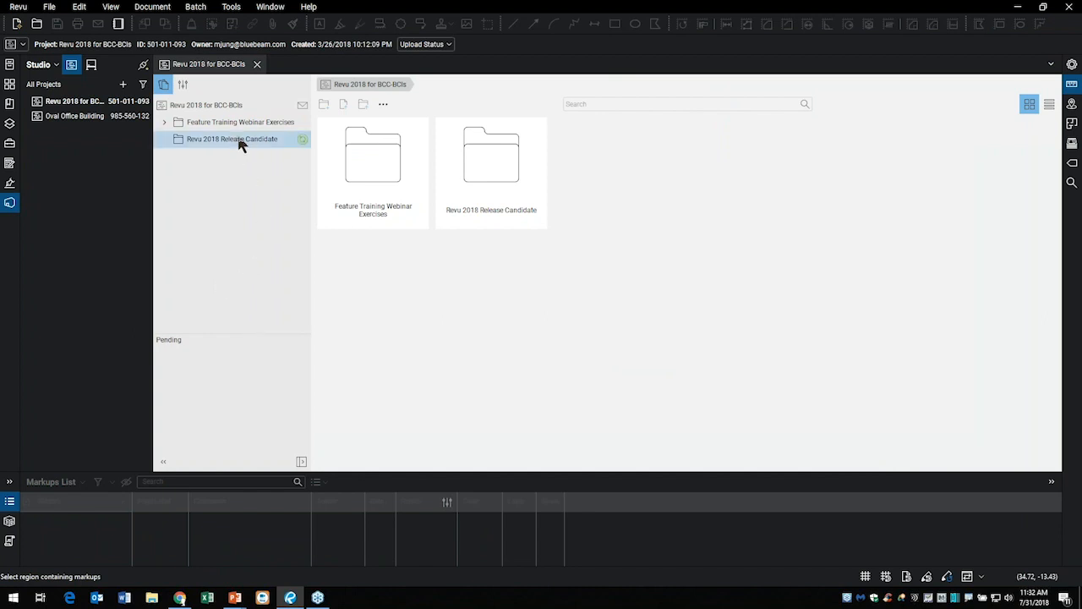
Browse the project's Exercise 1, Revu 2018 Release Candidate and Feature Training Webinar Exercises folders
left_click(162, 122)
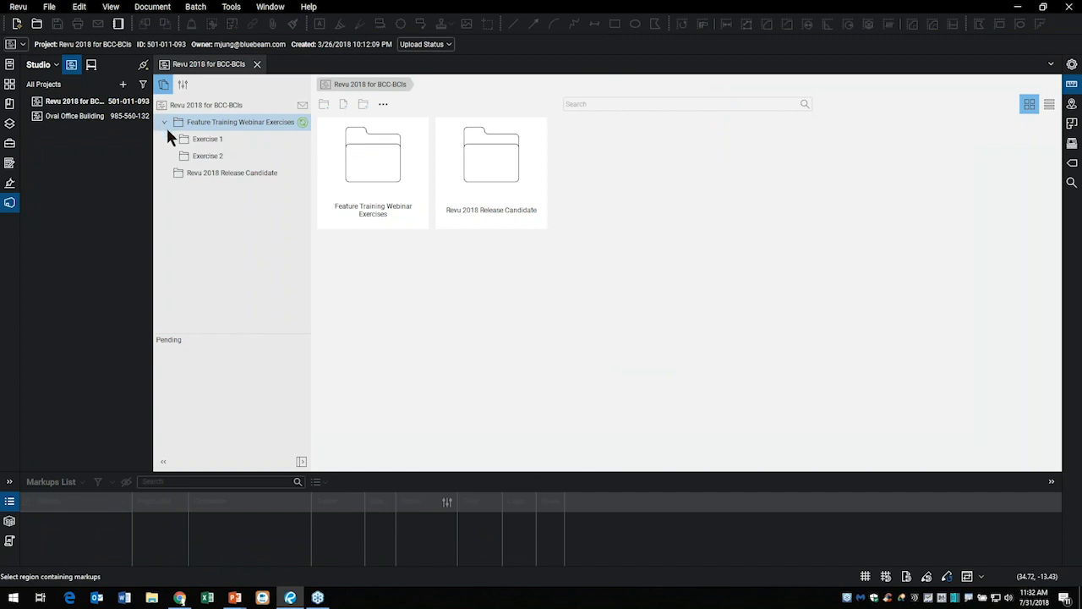
left_click(203, 142)
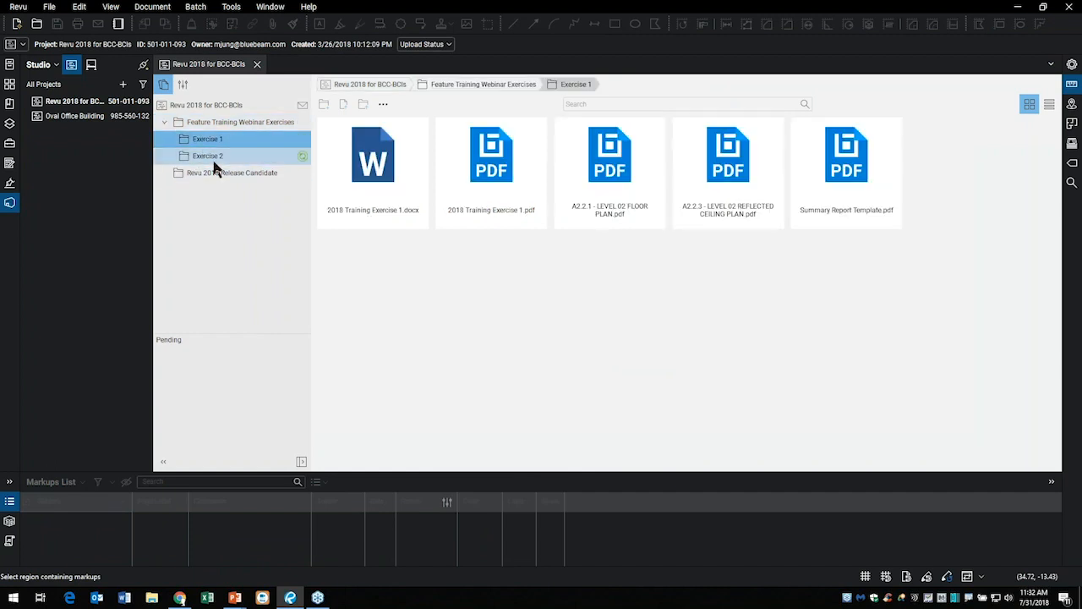
left_click(208, 174)
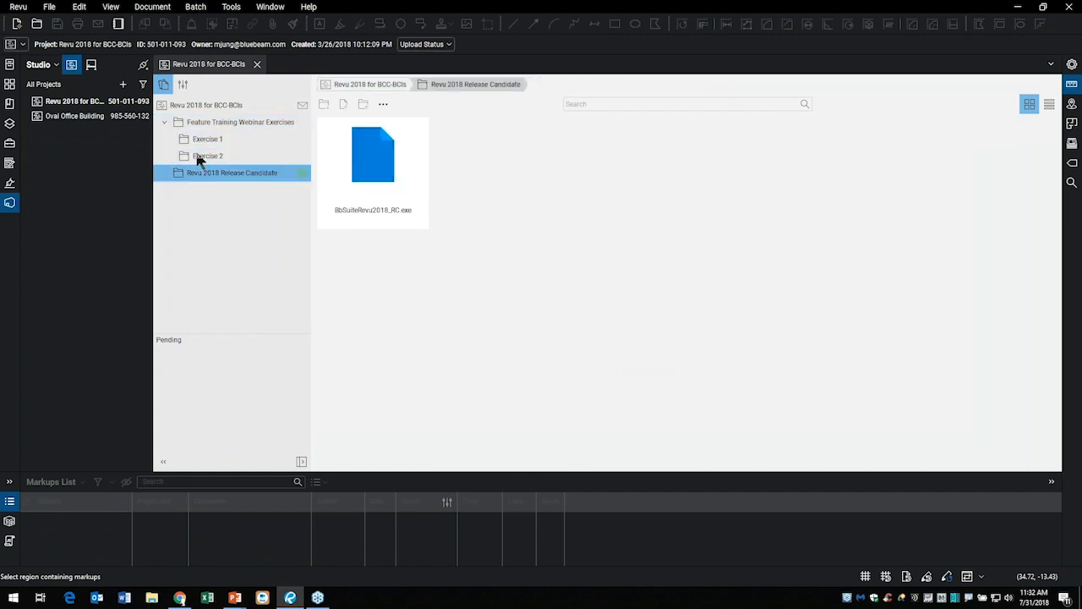
left_click(198, 123)
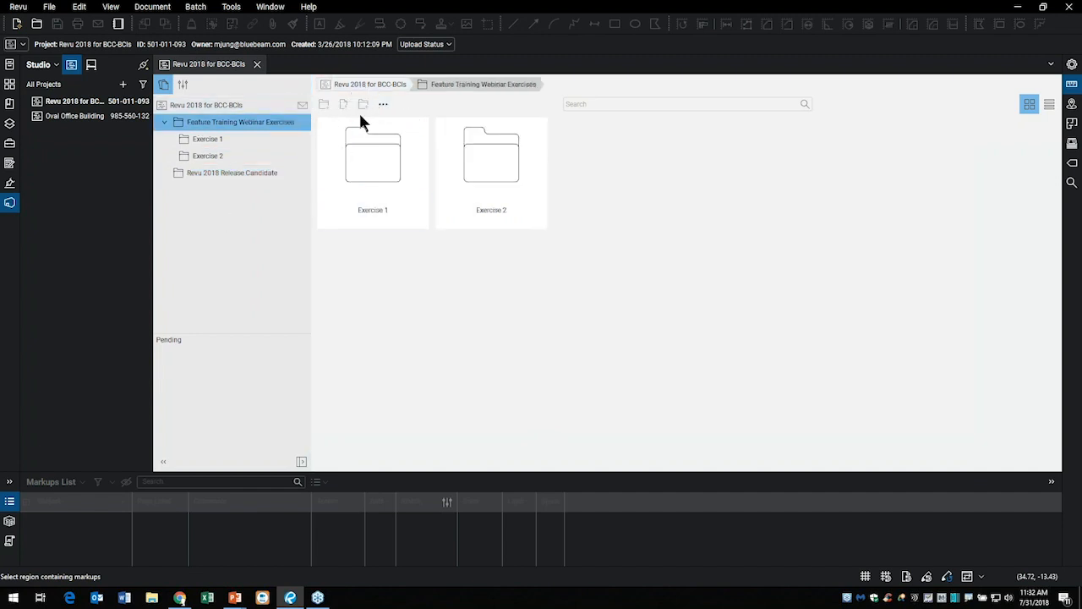
Open the Oval Office Building project and upload A1.1.1 - 1ST FLOOR PLAN - SOUTH_Summary.pdf from the Bluebeam 2018 Demo Files folder
double_click(79, 117)
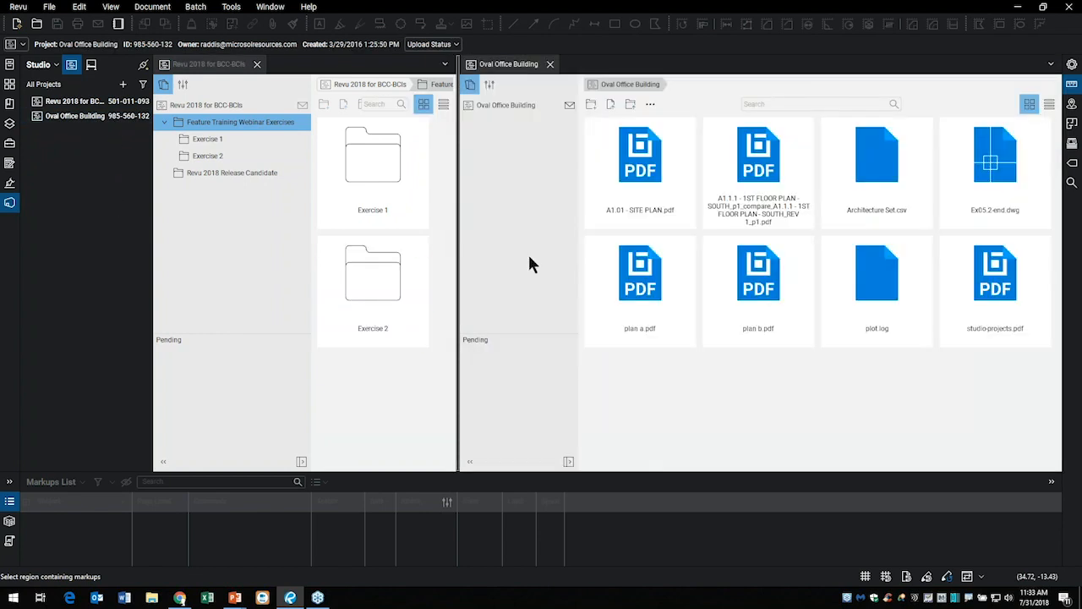
left_click_drag(589, 274, 585, 273)
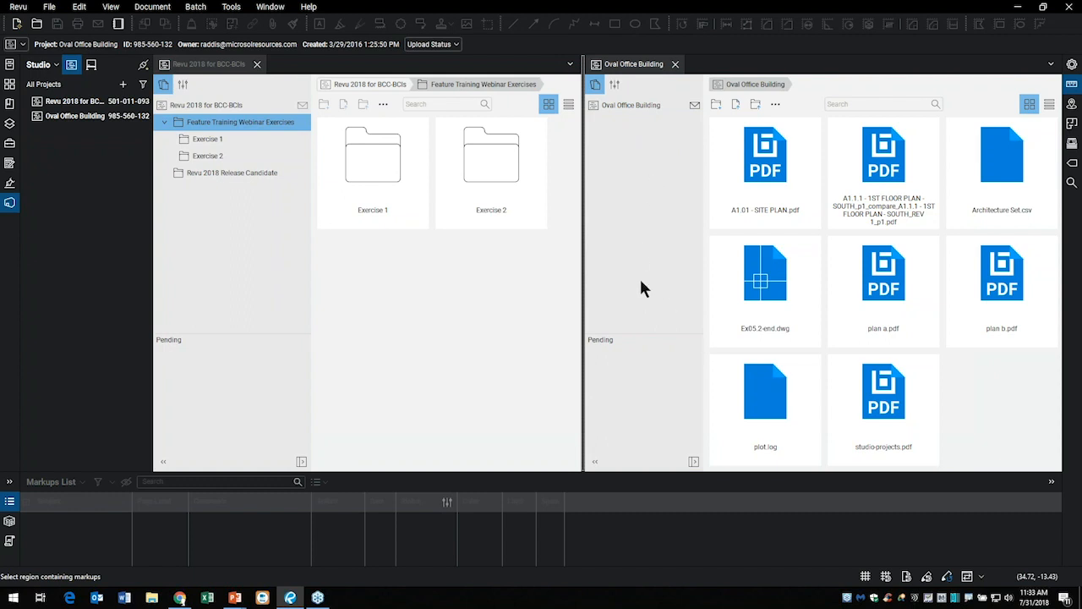
left_click(737, 104)
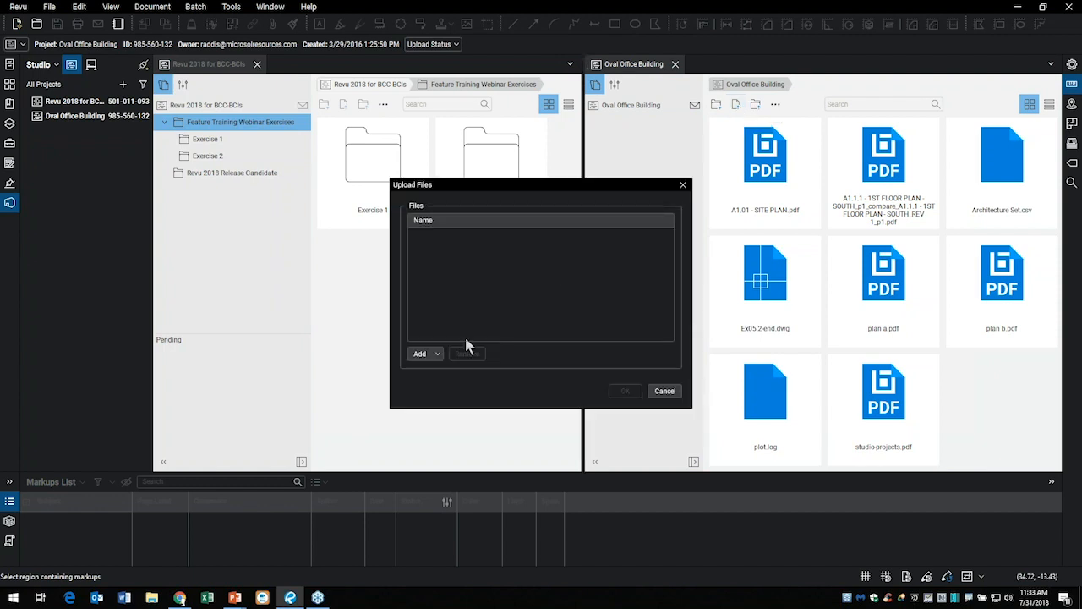
left_click(422, 354)
left_click(433, 371)
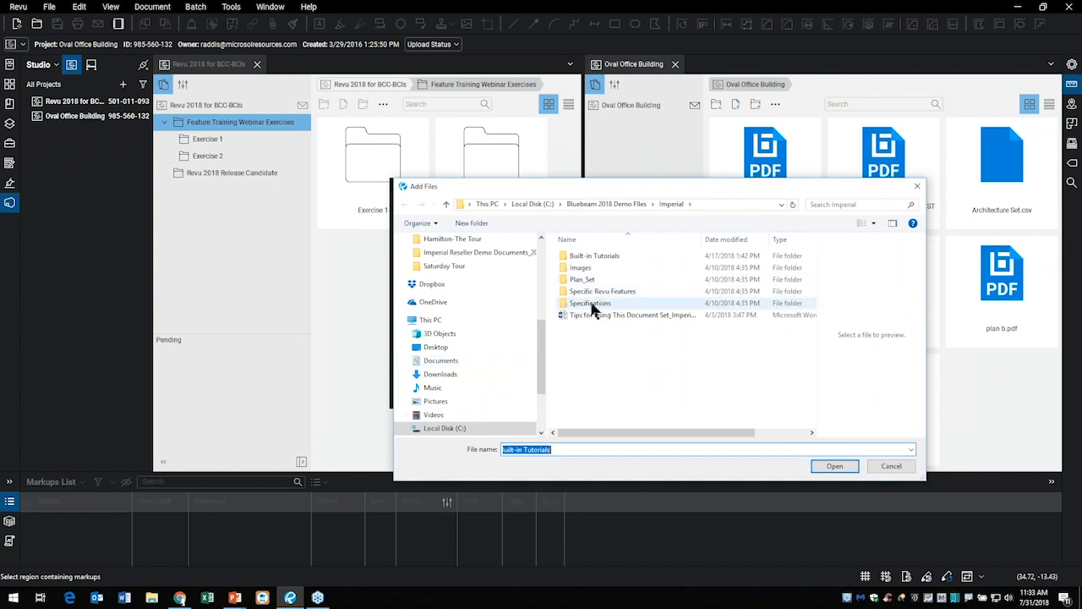
left_click(581, 206)
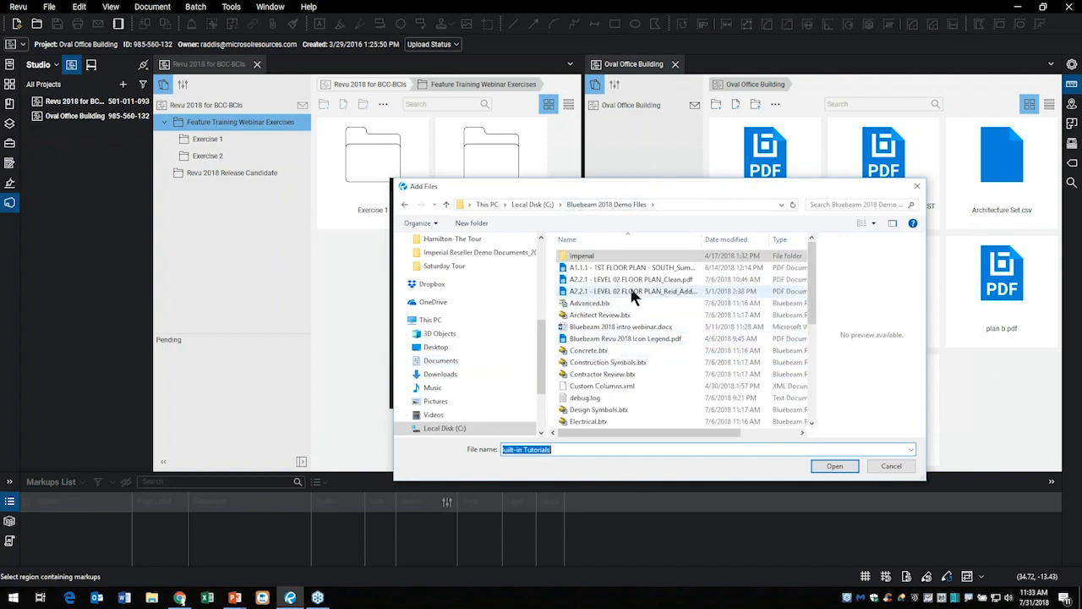
left_click(629, 269)
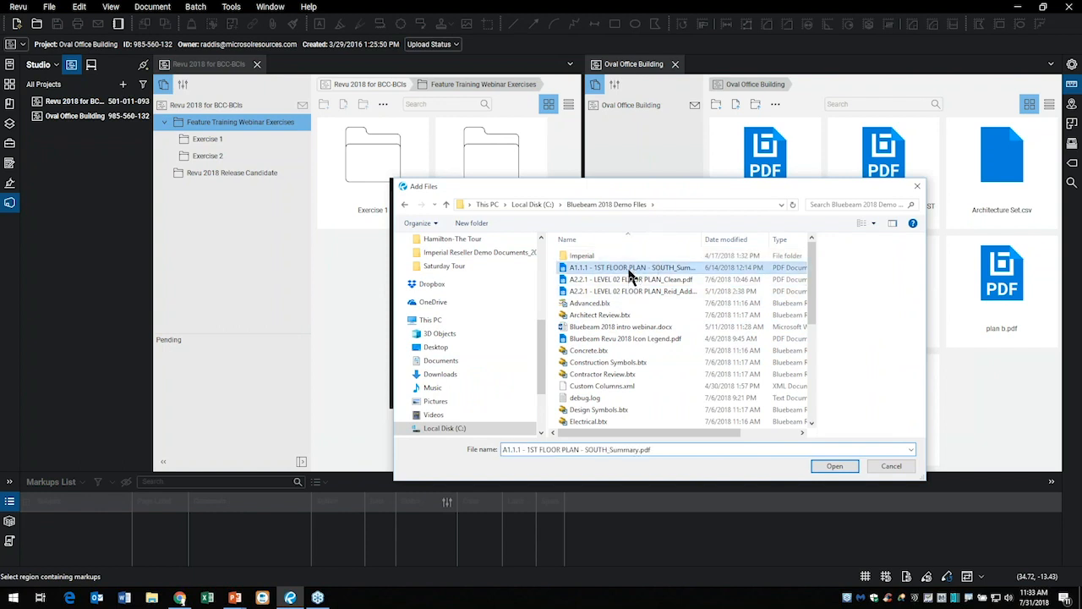
left_click(838, 466)
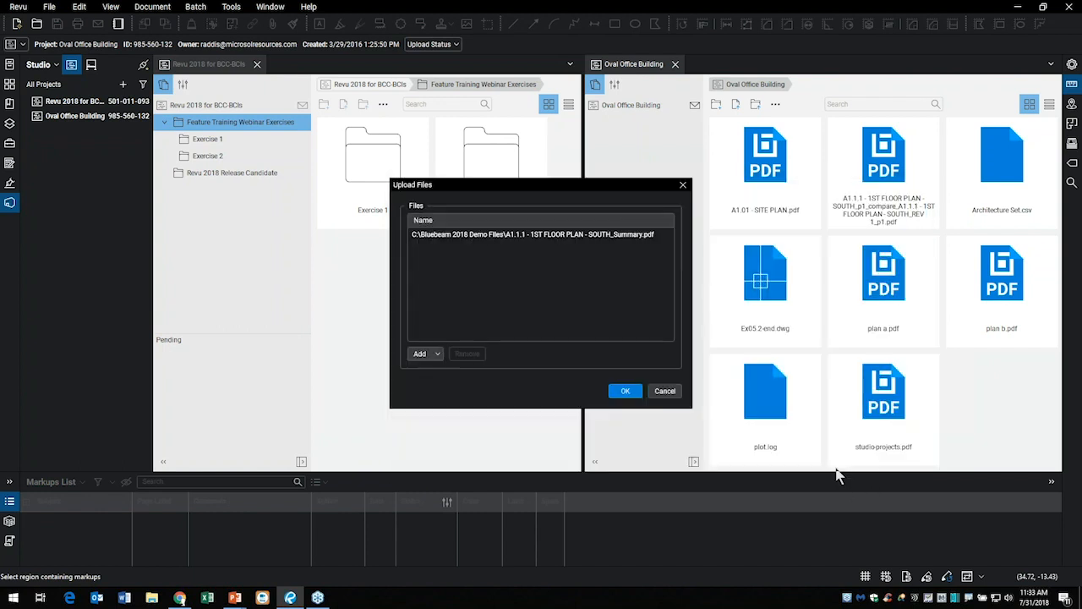
left_click(624, 391)
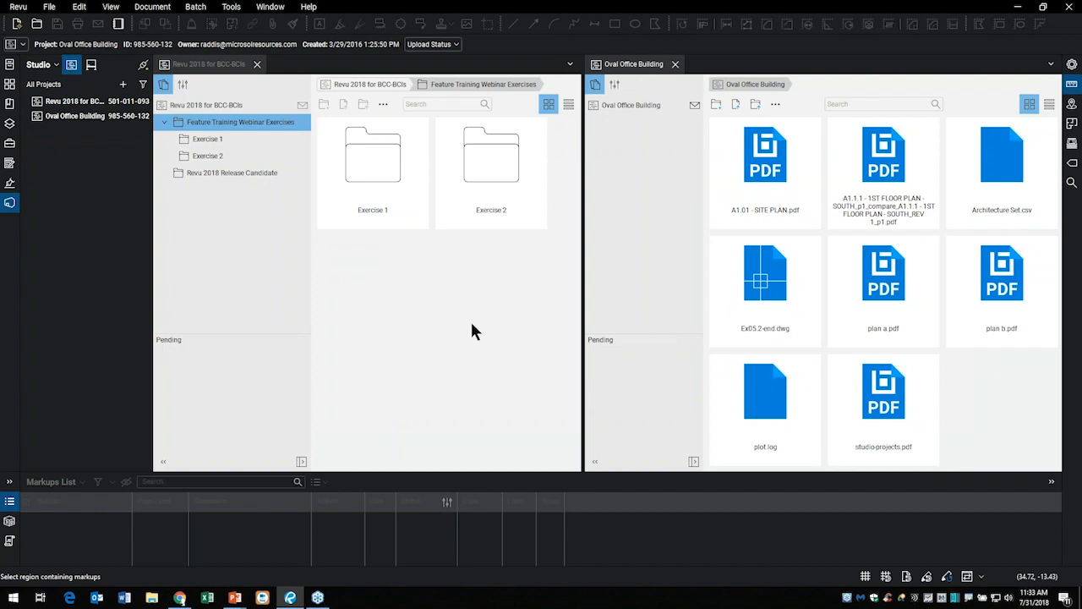
Close the Revu 2018 for BCC-BCIs project and view the Oval Office Building Project Invitation options without inviting anyone
left_click(381, 276)
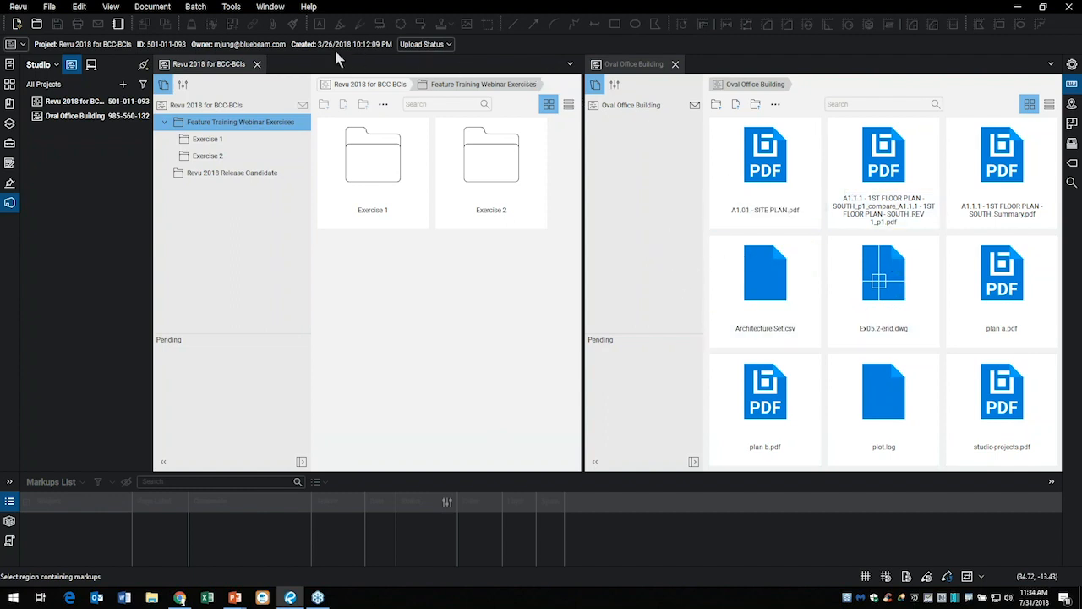
left_click(257, 64)
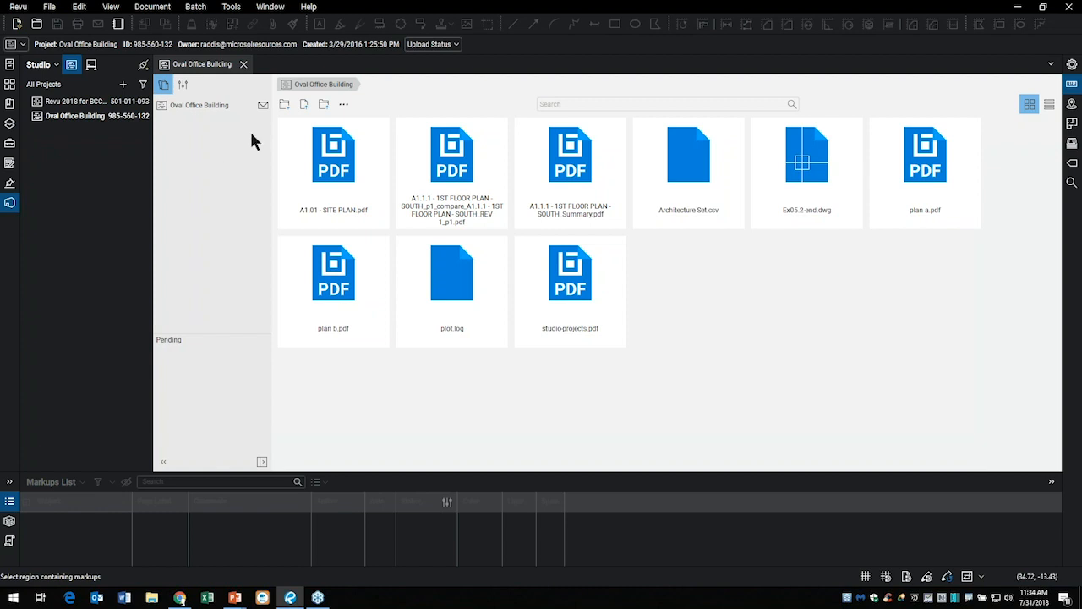
left_click(263, 105)
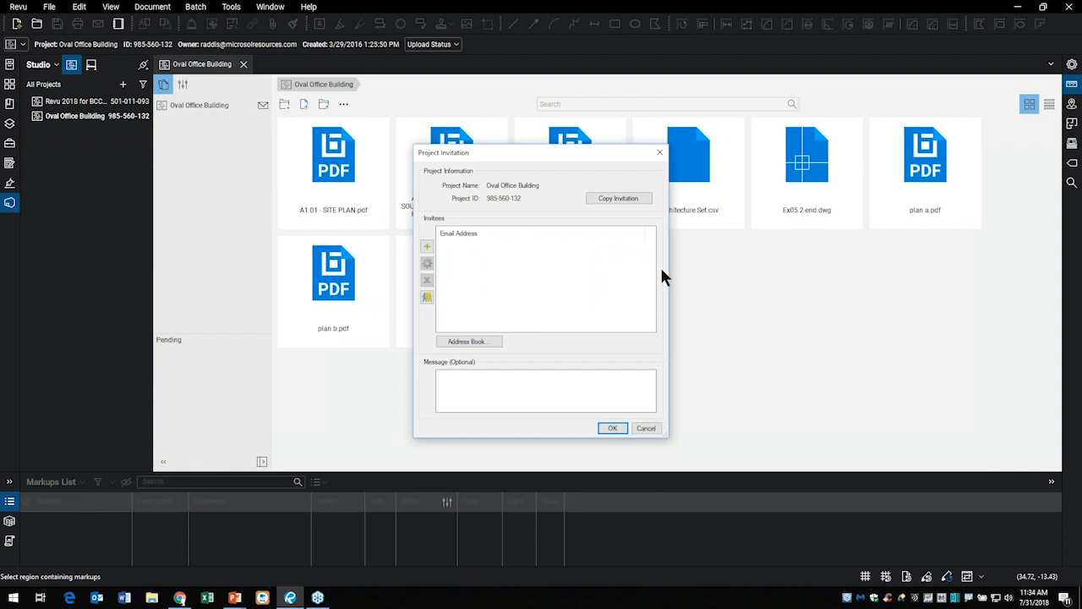
left_click(658, 154)
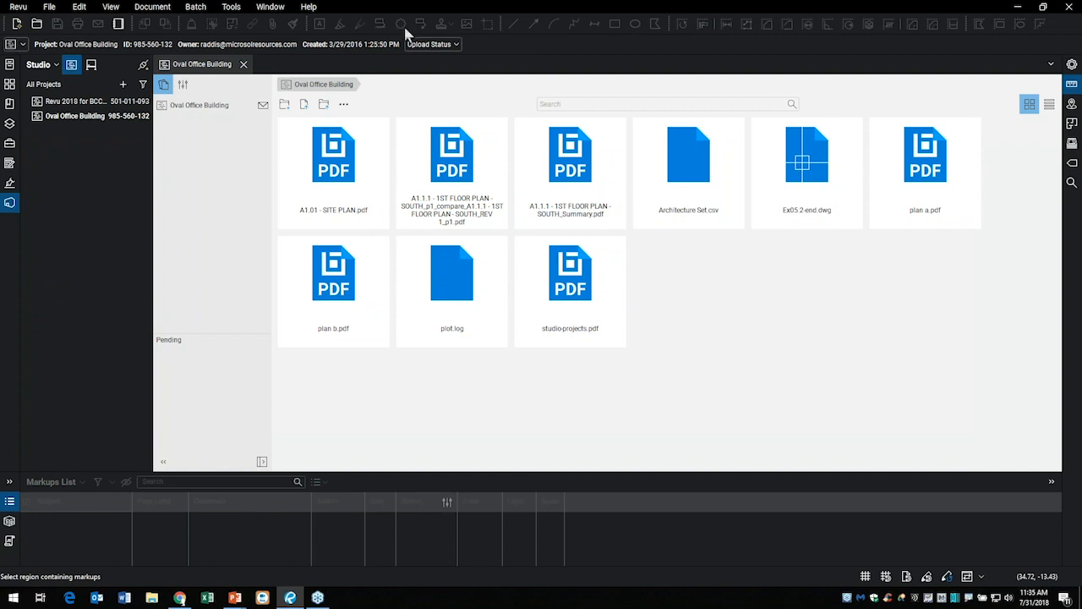
Close the Oval Office Building project, then sign out of Studio and collapse its panel
left_click(244, 64)
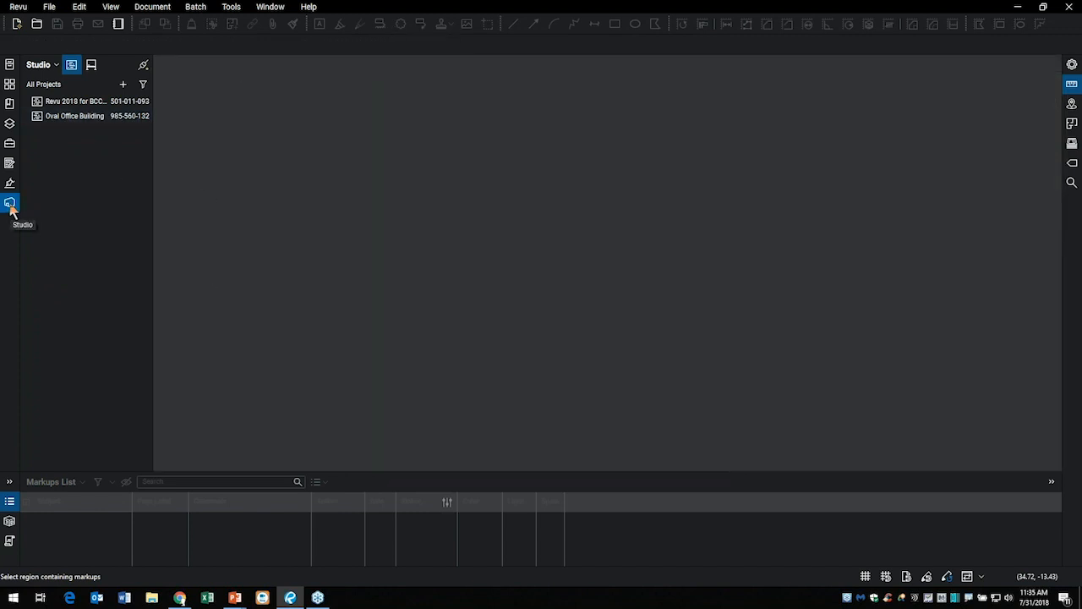
left_click(55, 65)
left_click(48, 100)
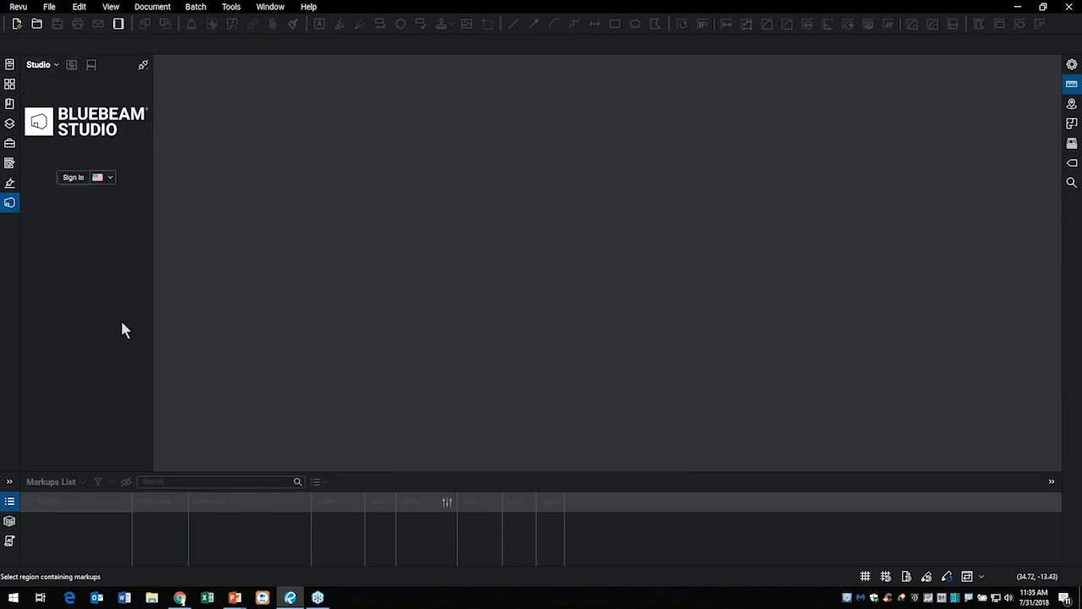
left_click(10, 204)
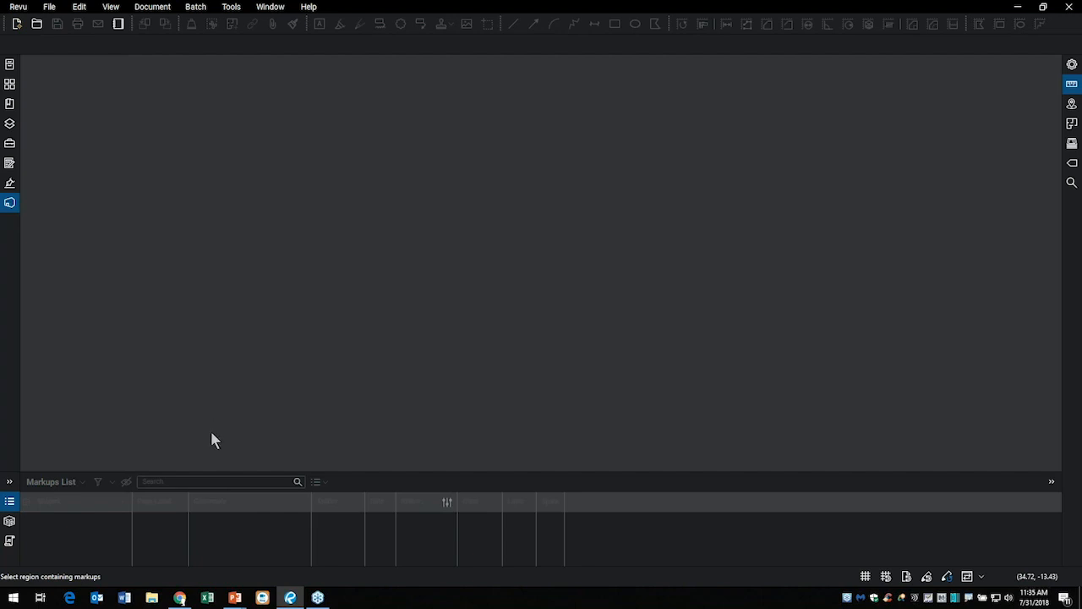
Switch to the PowerPoint slide show, reveal the Custom Keyboard Shortcuts bullet, and return to Bluebeam Revu
key("super+Tab")
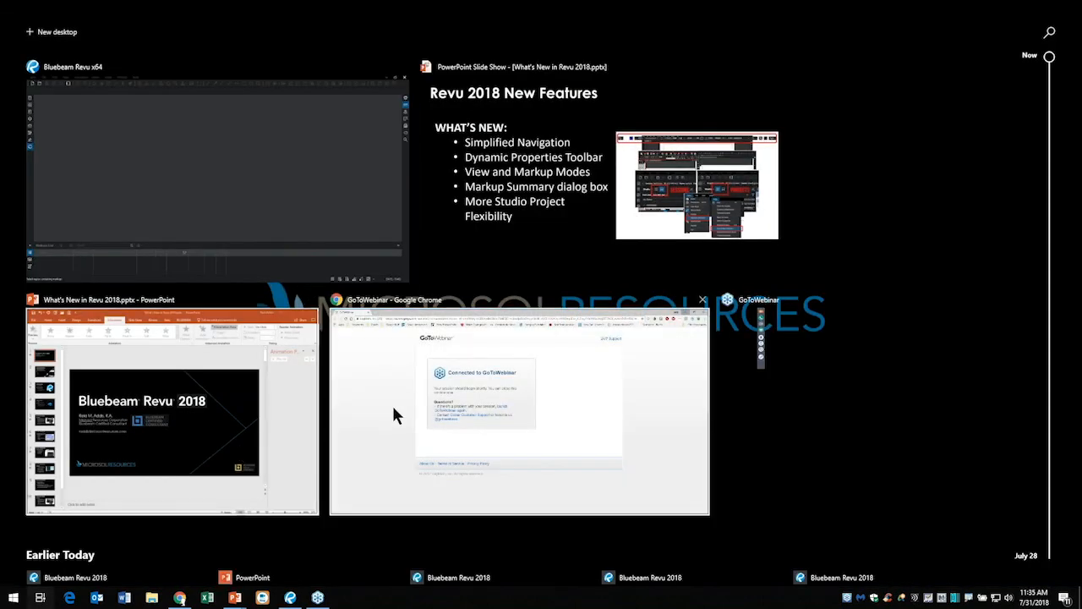
left_click(484, 215)
key("Right")
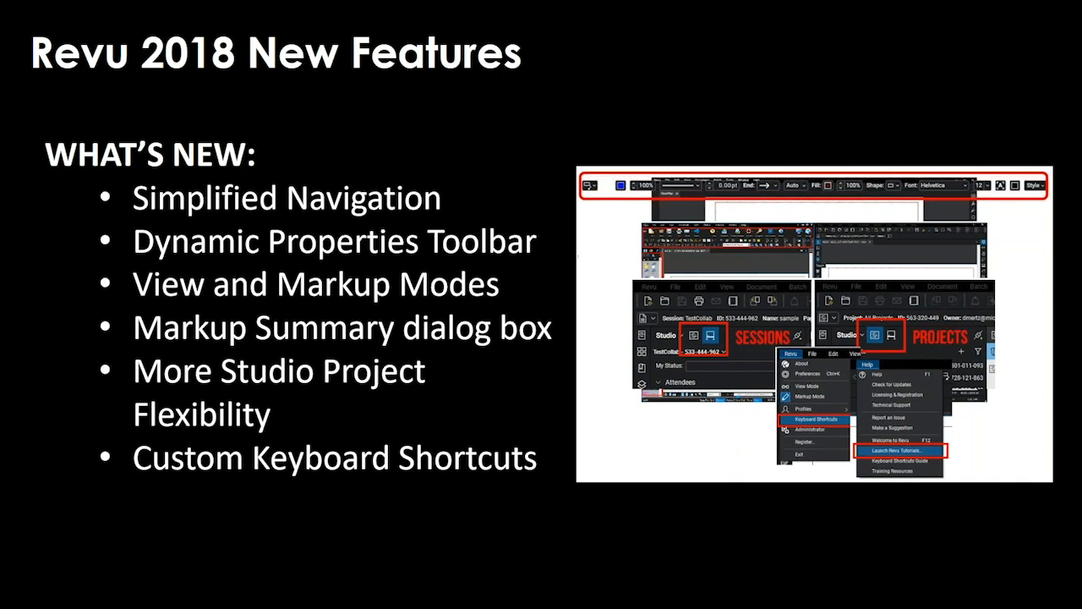
key("super+Tab")
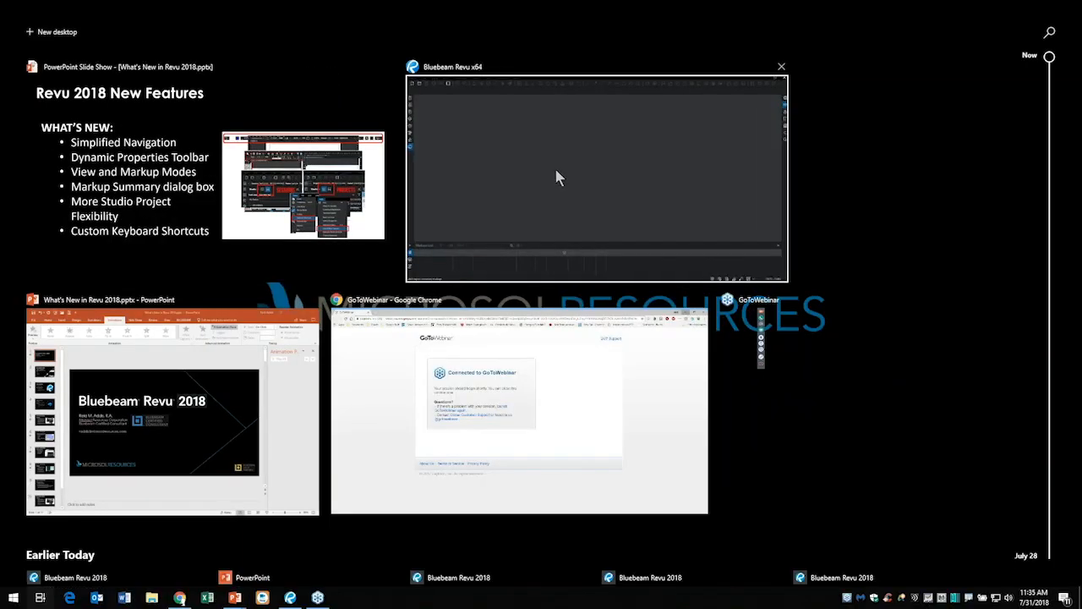
left_click(548, 168)
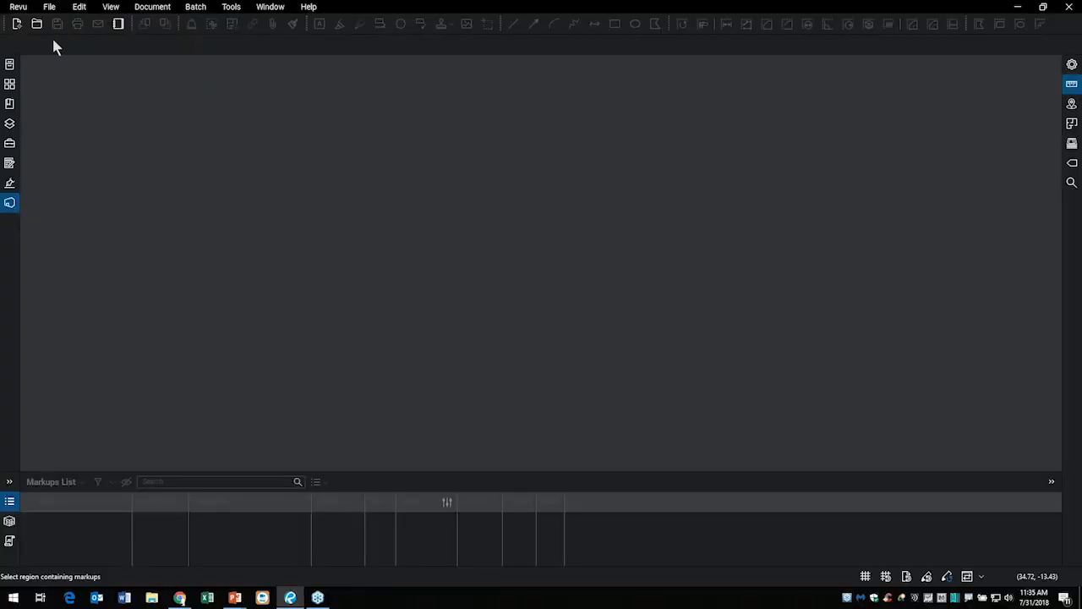
Show the File Access panel and widen it until the full file names are readable
left_click(9, 66)
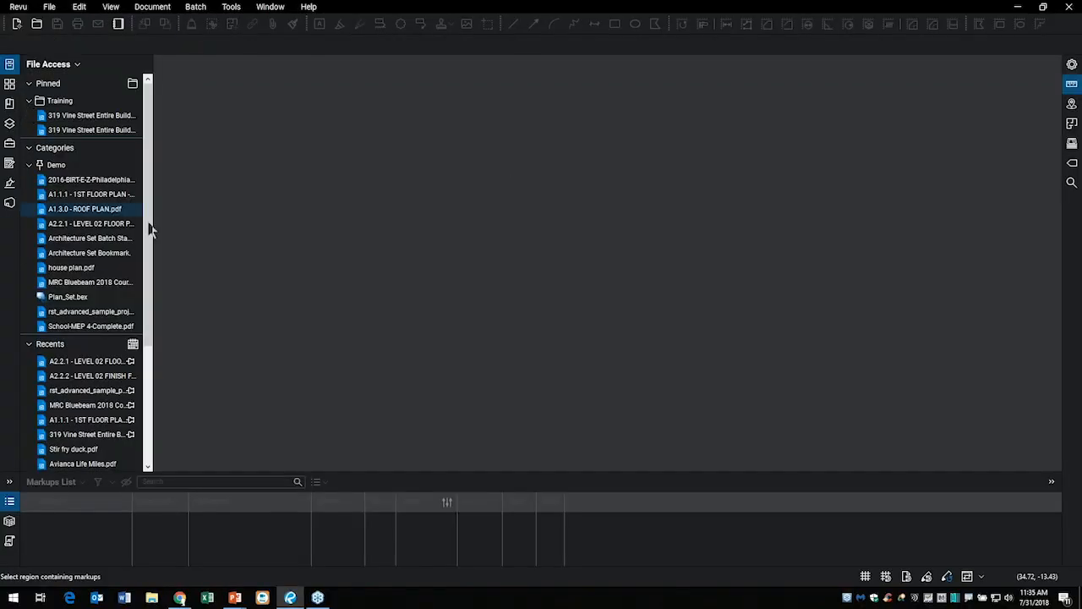
left_click_drag(151, 229, 194, 239)
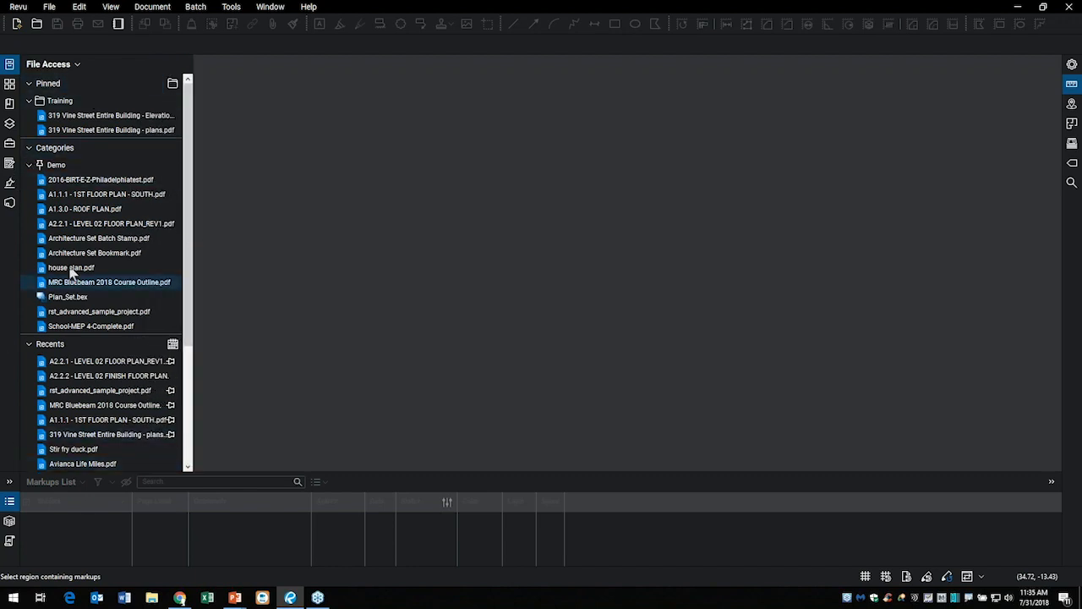
left_click(10, 65)
left_click(10, 66)
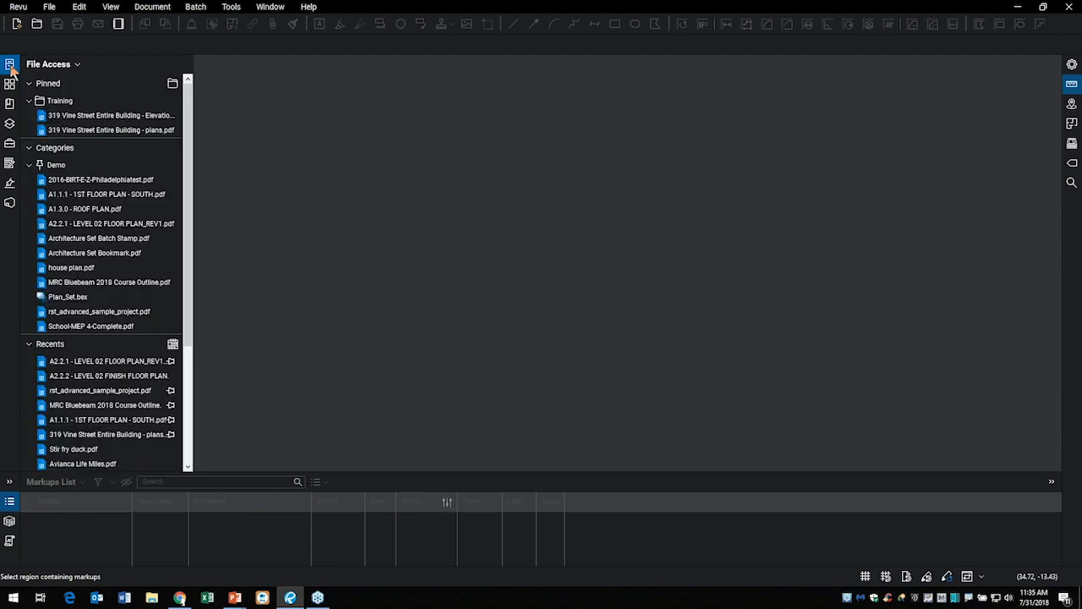
left_click(10, 66)
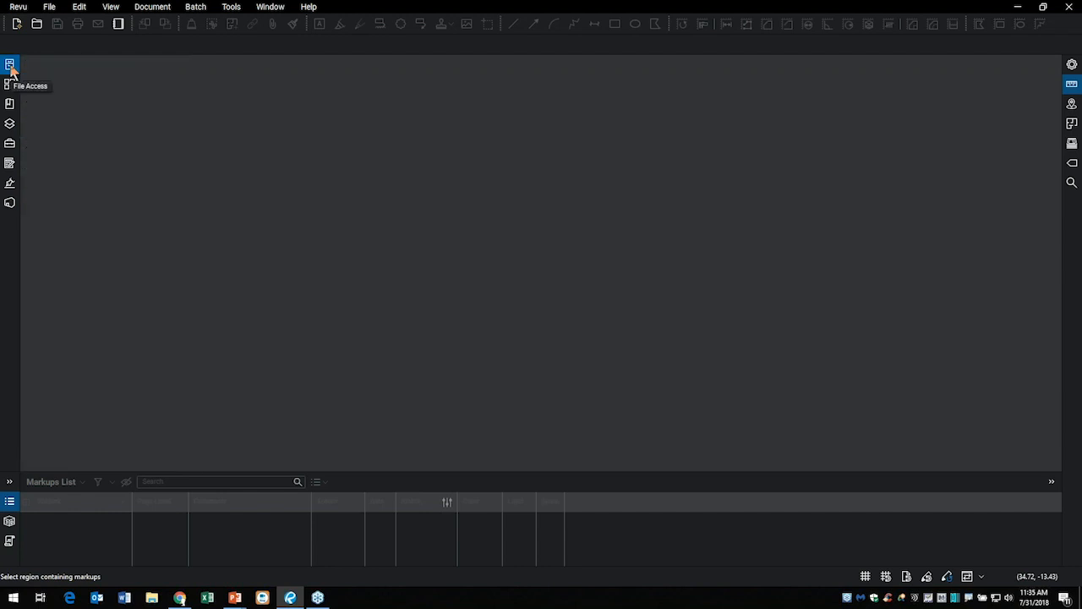
left_click(10, 66)
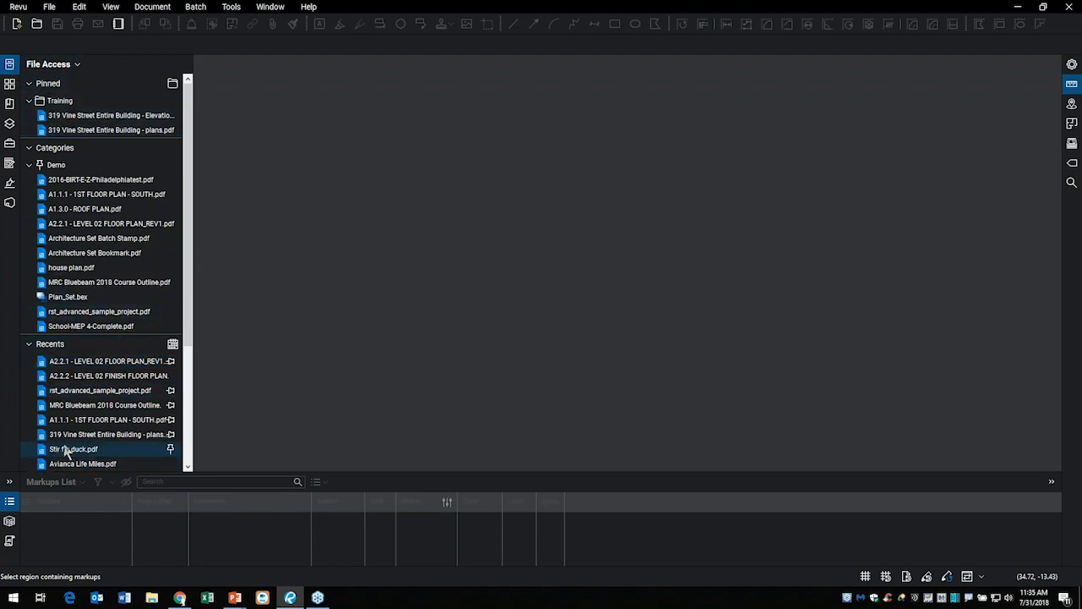
Look through the pinned, Demo category and recent files listed in File Access
scroll(80, 435, "down", 4)
scroll(95, 434, "down", 1)
scroll(106, 425, "up", 4)
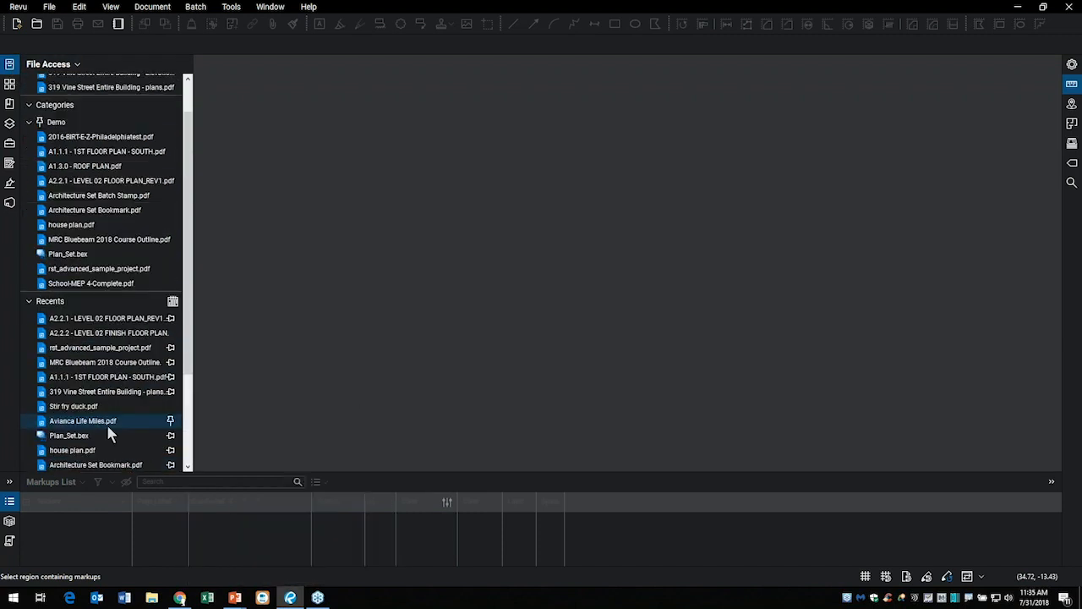
scroll(105, 414, "down", 4)
scroll(105, 409, "up", 4)
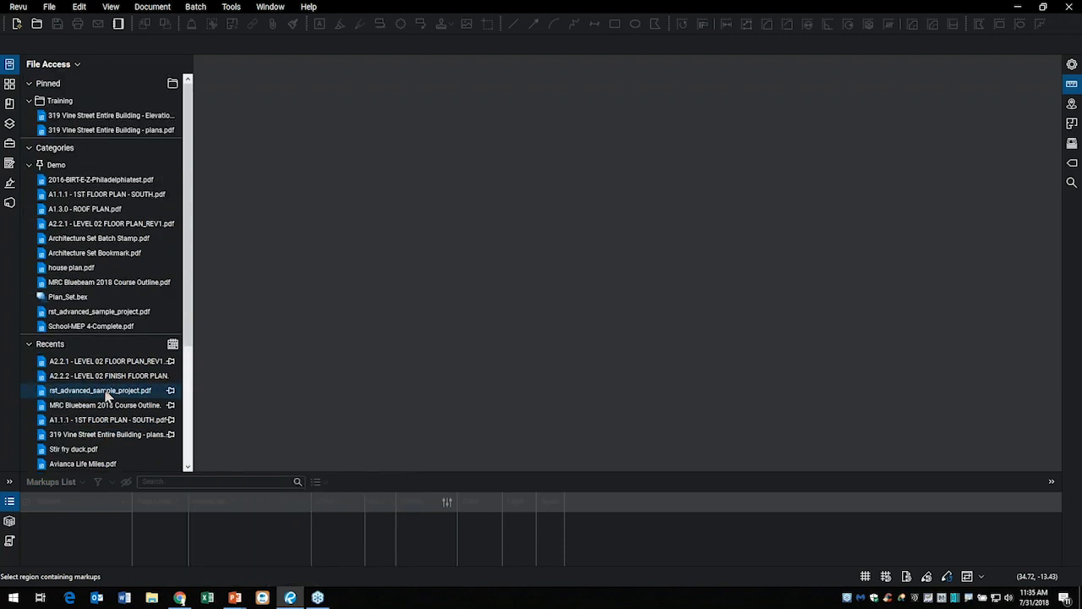
mouse_move(108, 394)
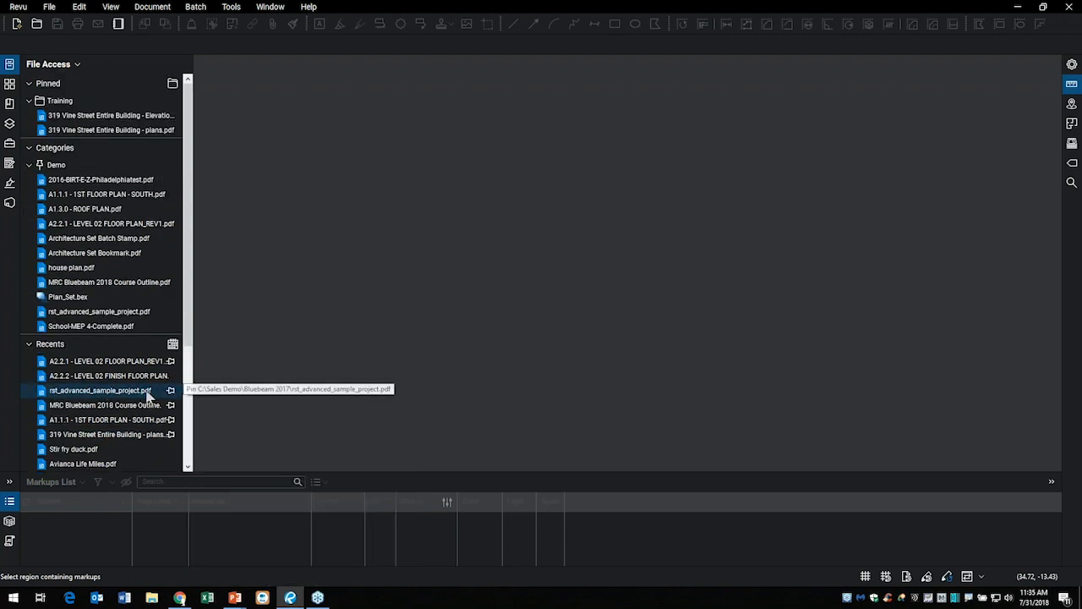
Show the pinning options for rst_advanced_sample_project.pdf in the recent files, then dismiss them without changing anything
right_click(145, 394)
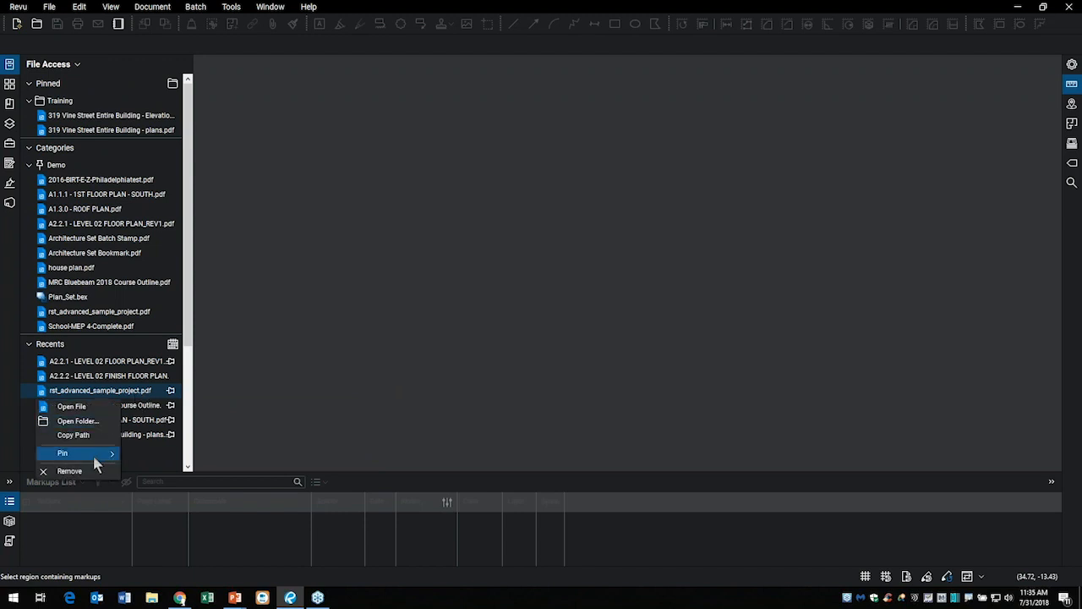
mouse_move(95, 457)
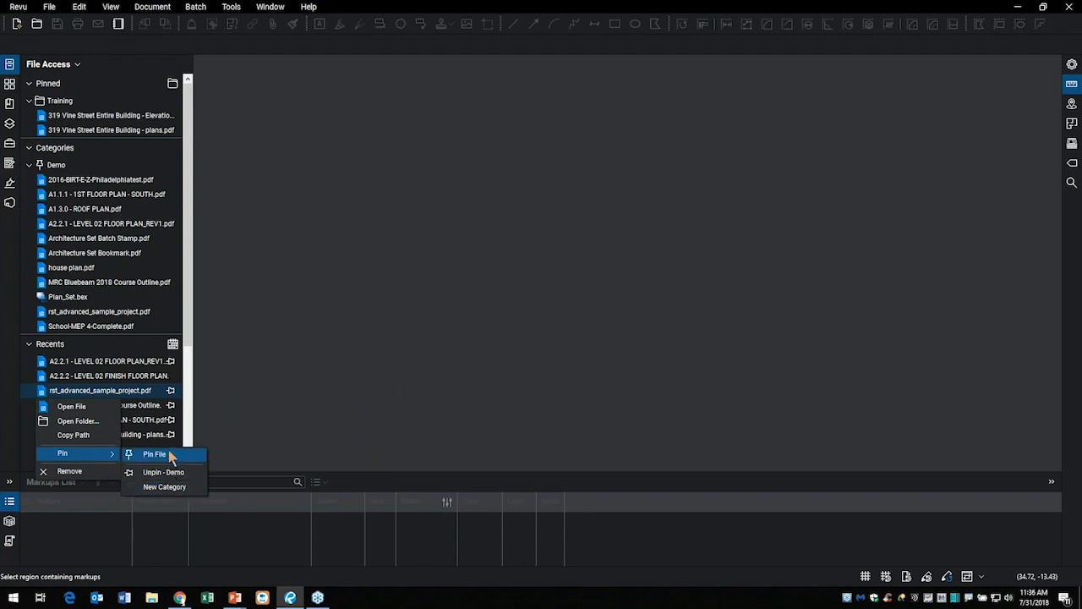
left_click(225, 278)
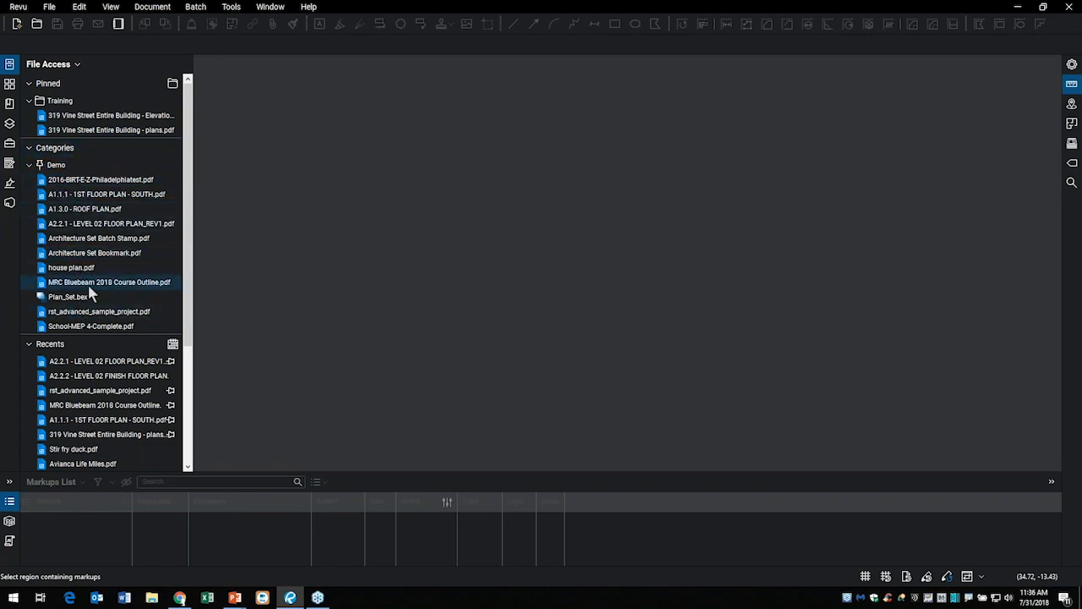
Preview thumbnails of the pinned Training files and the Demo category files, including A2.2.1 - LEVEL 02 FLOOR PLAN_REV1.pdf
mouse_move(108, 135)
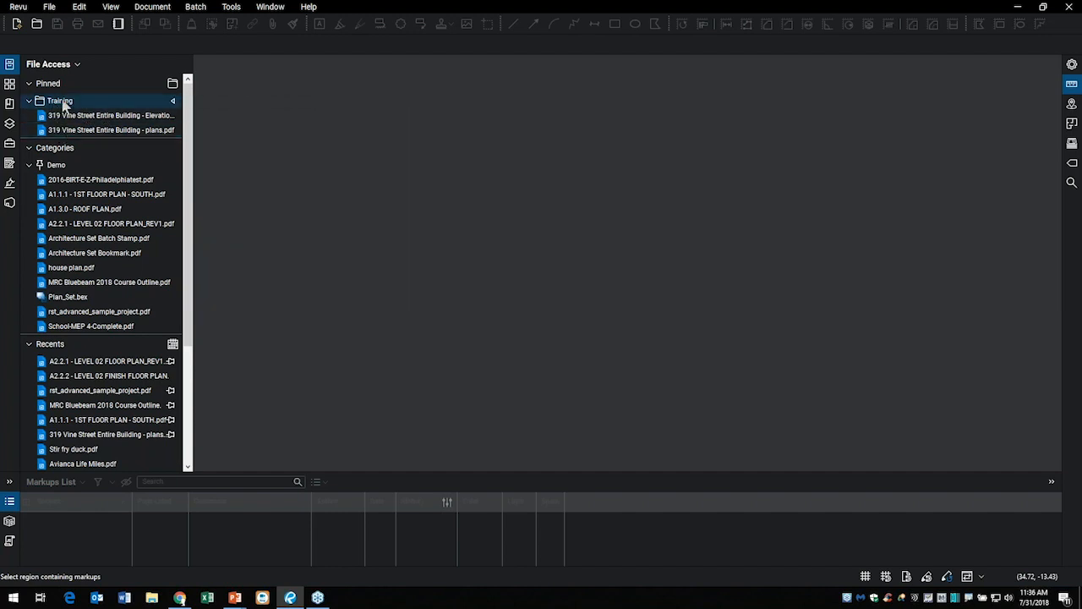
mouse_move(65, 123)
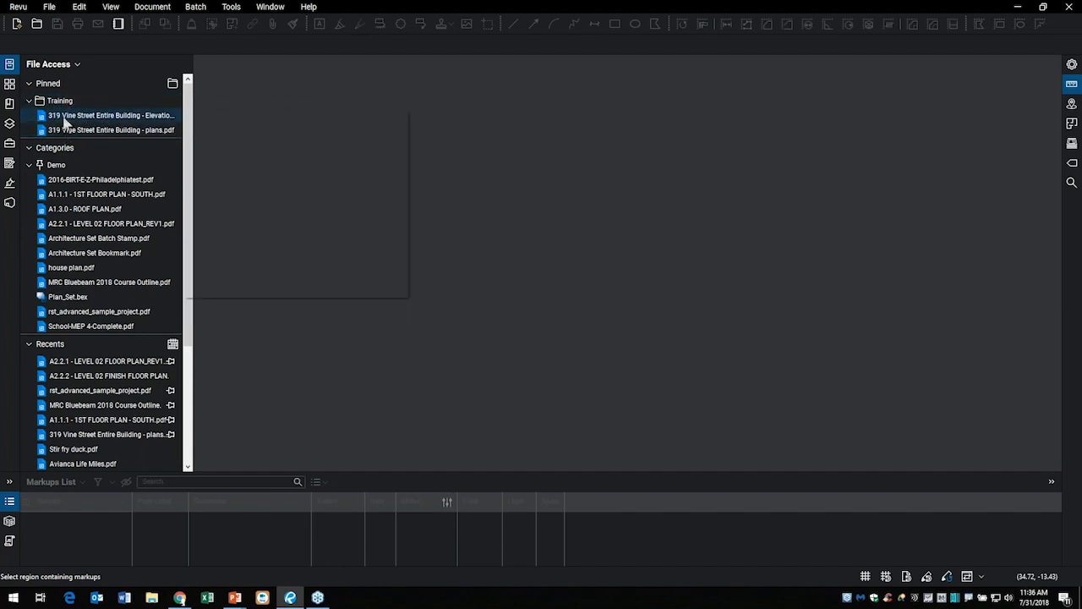
mouse_move(64, 185)
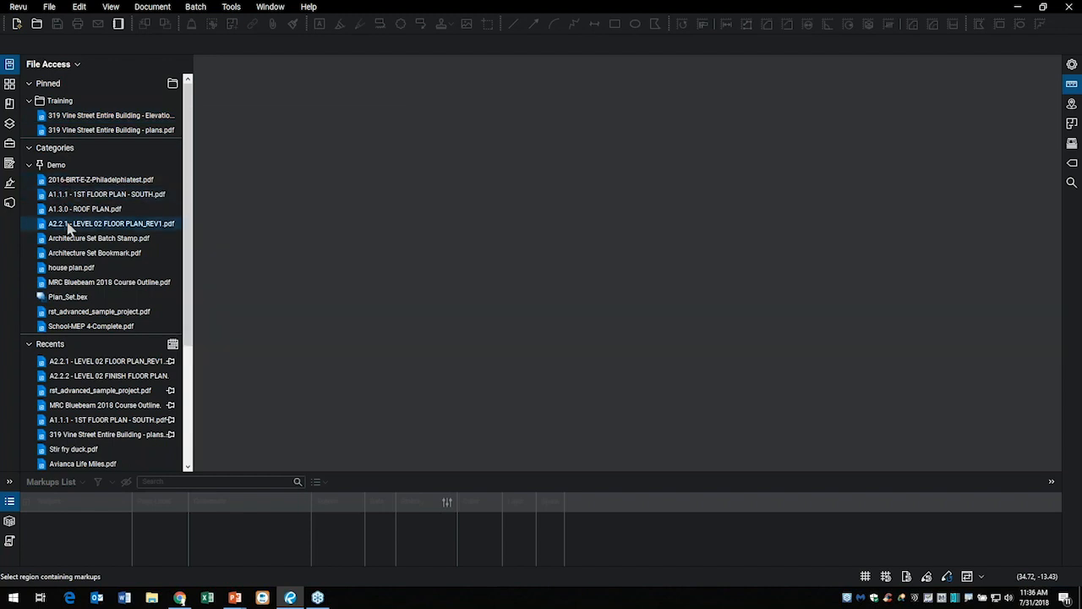
mouse_move(71, 230)
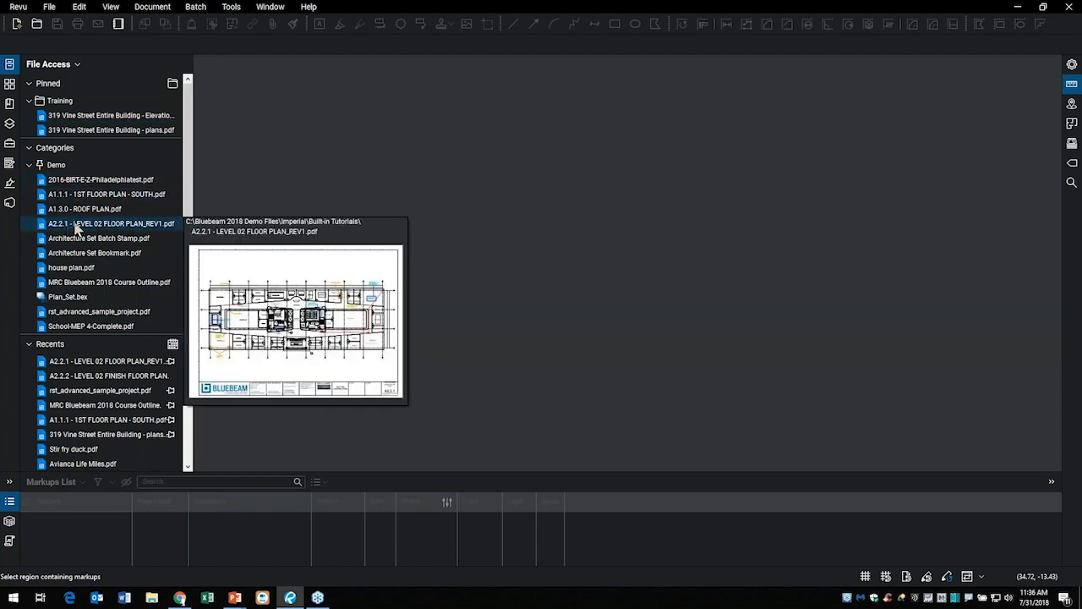
Clear all recent files from File Access and collapse the panel
left_click(49, 347)
right_click(49, 349)
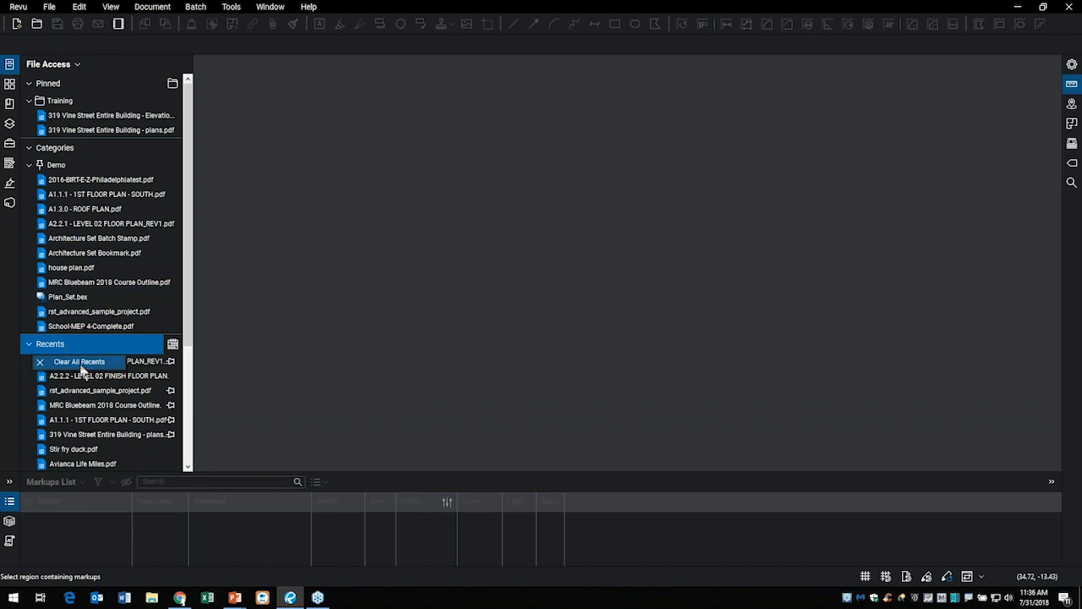
left_click(80, 362)
left_click(589, 311)
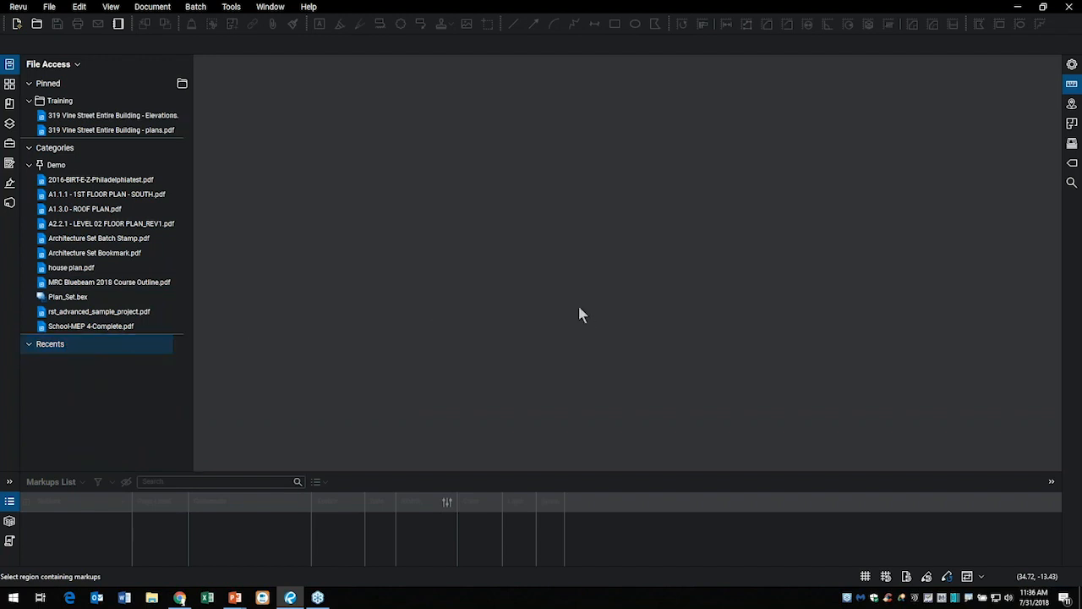
left_click(9, 64)
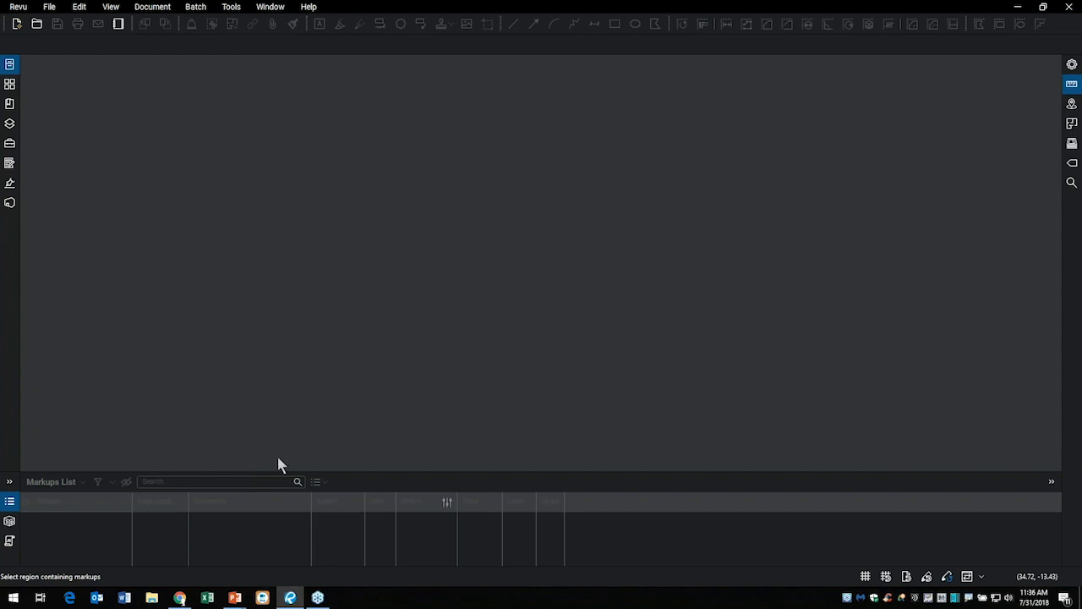
key("super+Tab")
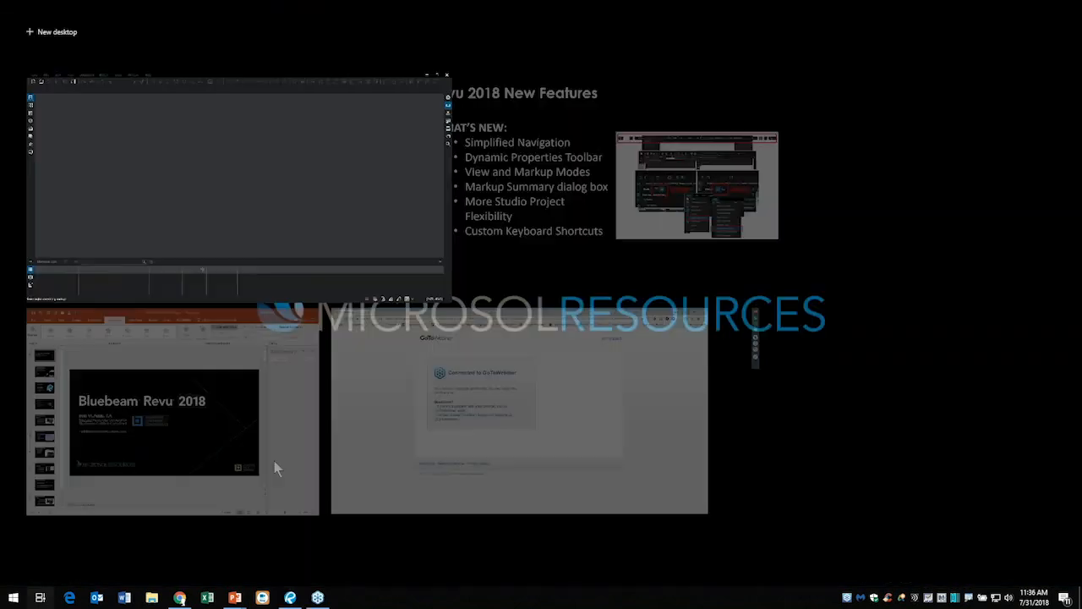
key("Escape")
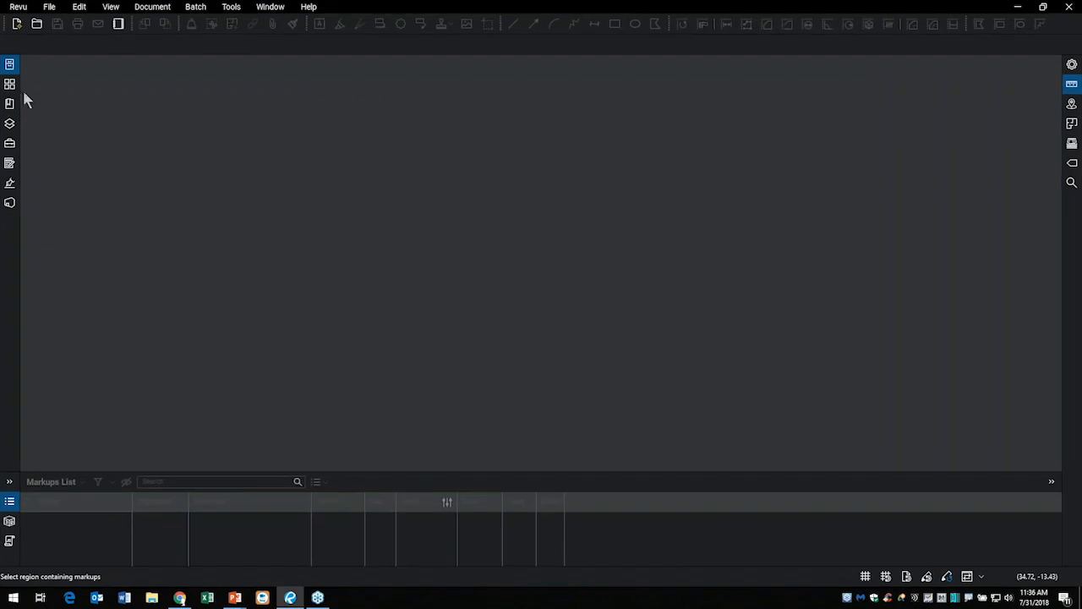
Open A2.2.1 - LEVEL 02 FLOOR PLAN_REV1.pdf from the Demo category in File Access, then collapse the panel
left_click(11, 69)
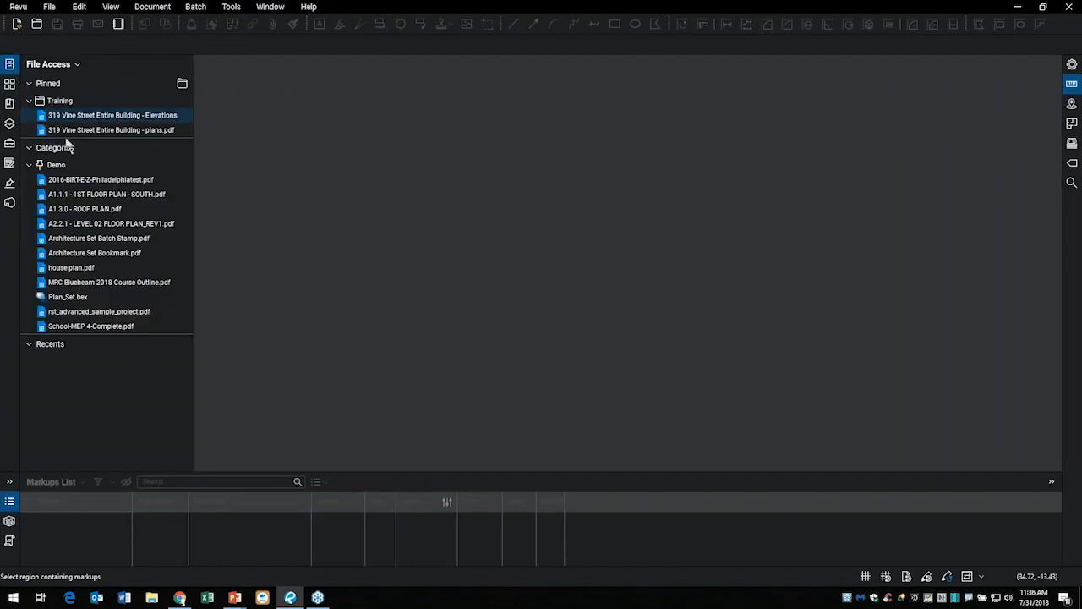
left_click(101, 225)
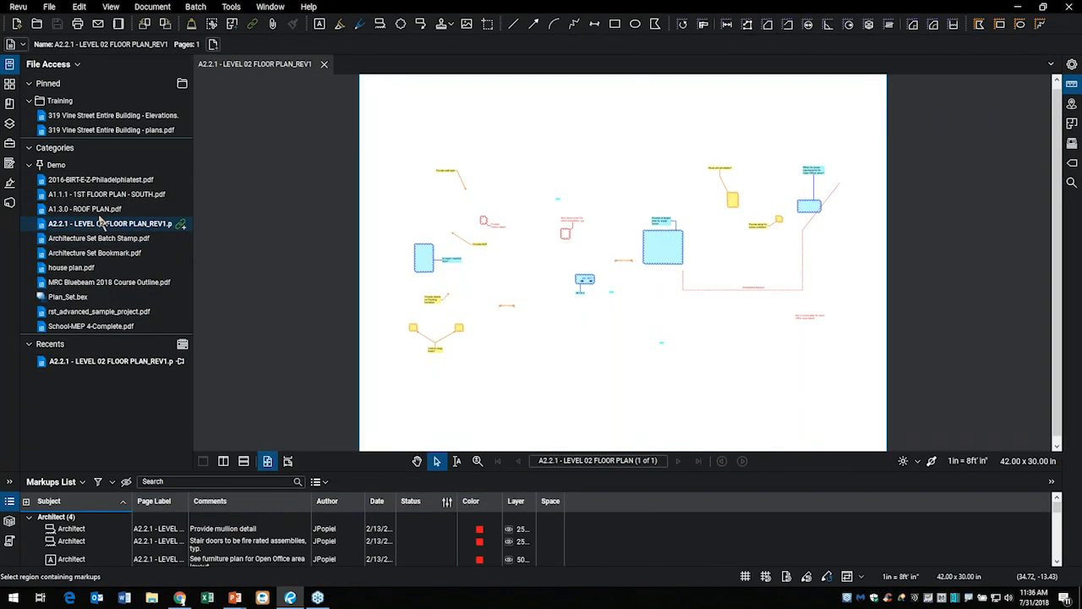
left_click(10, 66)
Open the Keyboard Shortcuts settings, select the Line tool's shortcut, and review the tool shortcuts from Markup through Forms
left_click(17, 7)
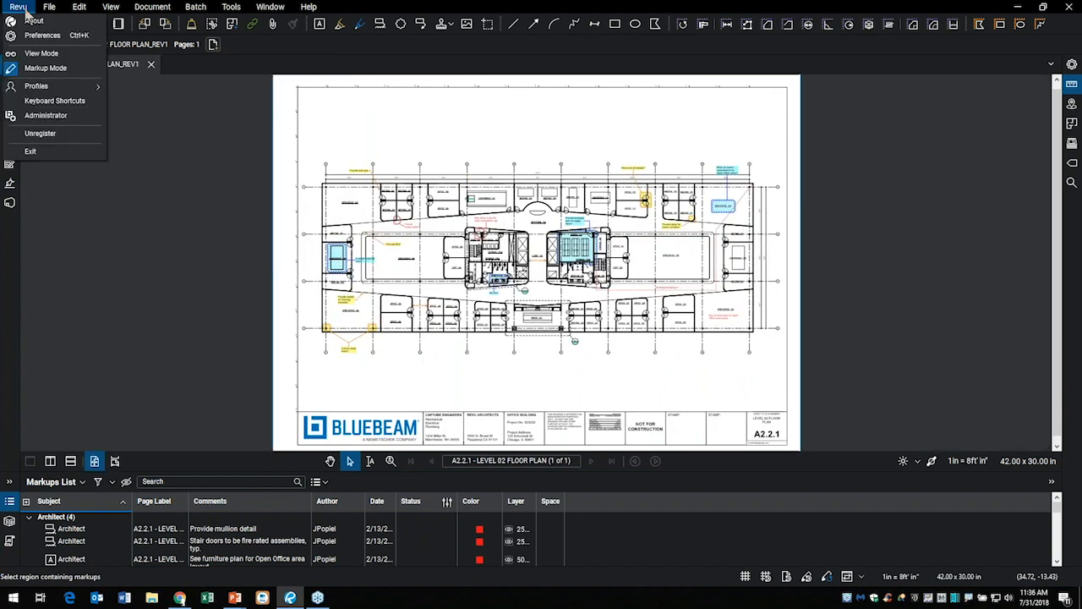
left_click(30, 101)
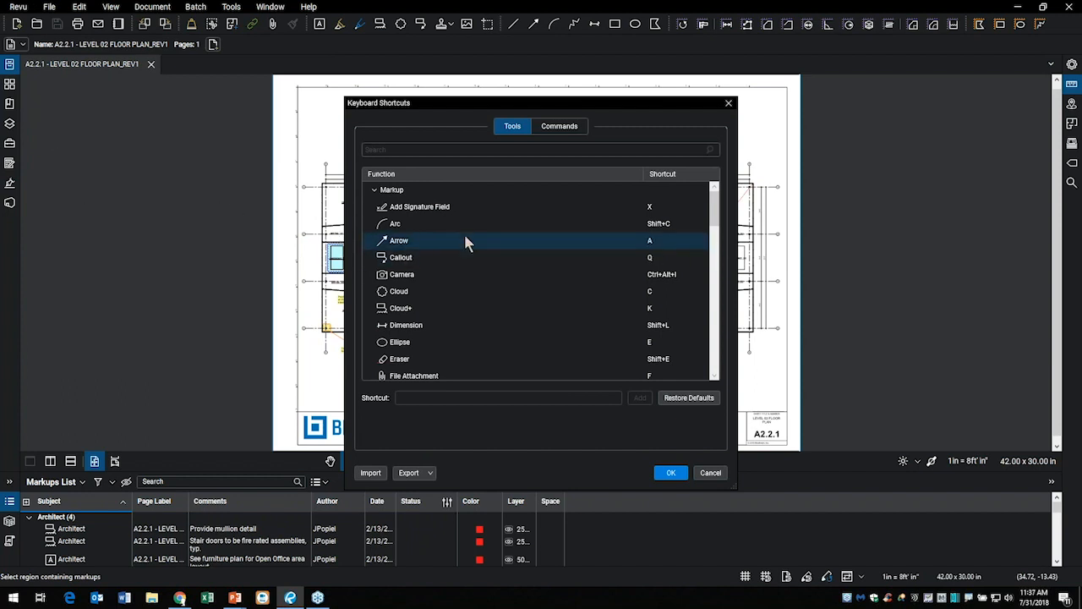
scroll(508, 241, "down", 5)
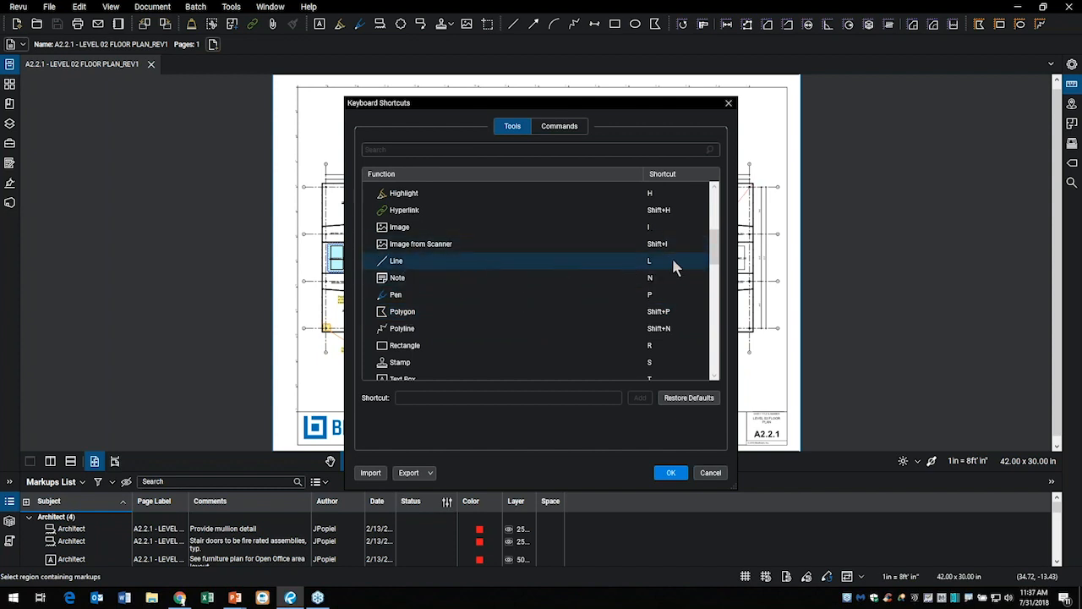
left_click(415, 262)
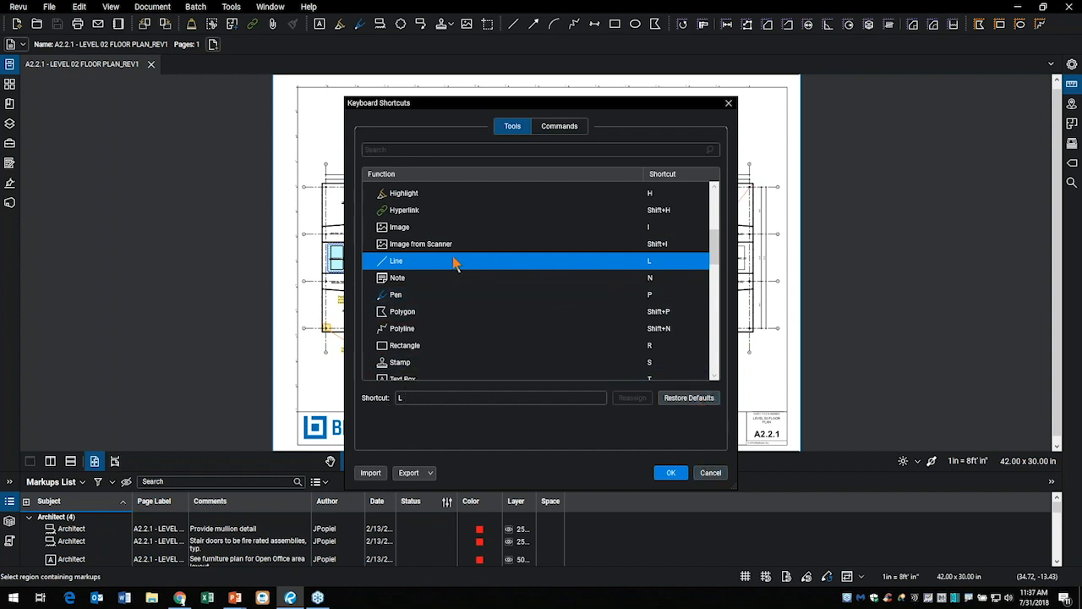
scroll(454, 264, "down", 1)
scroll(488, 272, "down", 5)
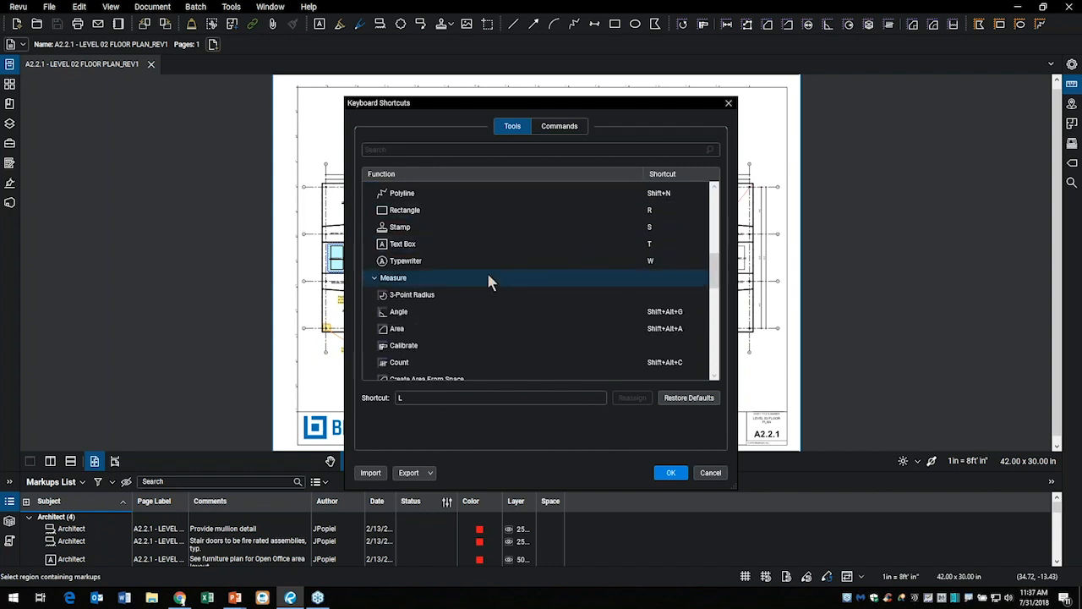
scroll(490, 284, "down", 4)
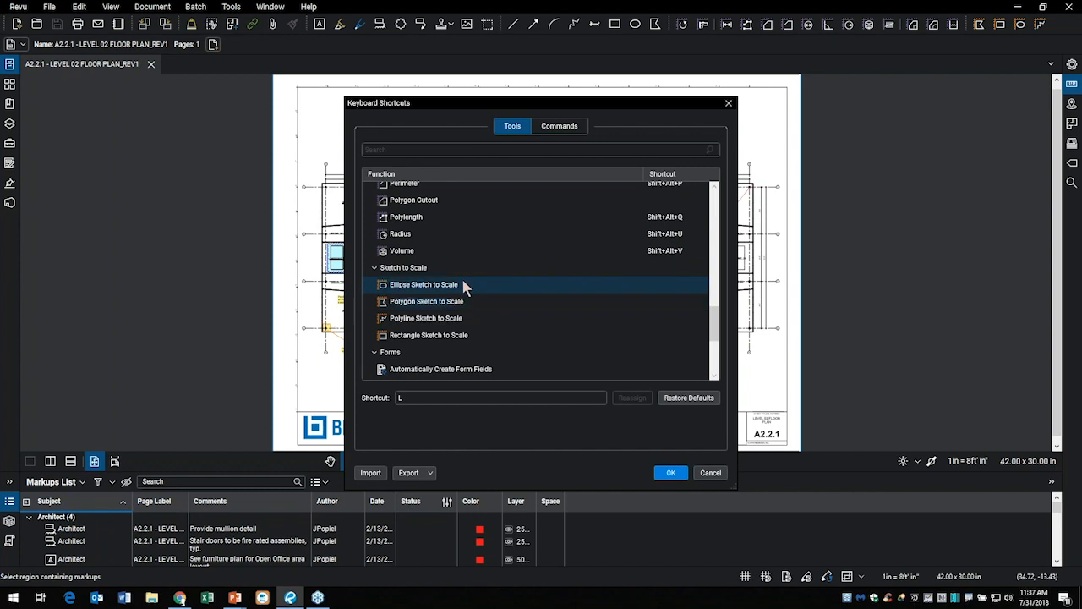
scroll(454, 268, "down", 3)
scroll(457, 317, "down", 2)
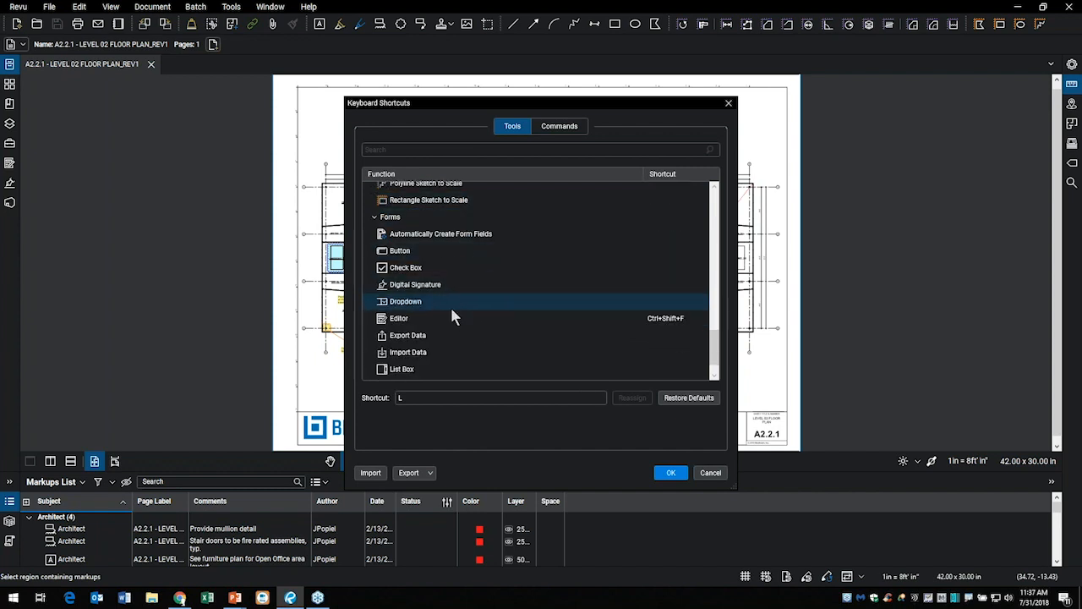
scroll(446, 316, "down", 1)
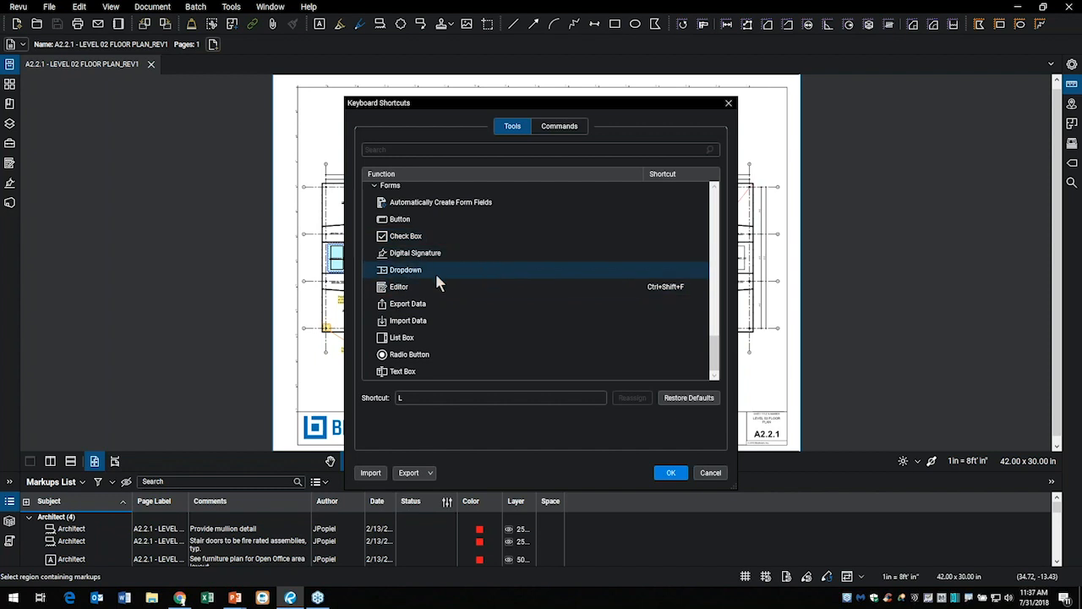
Review the keyboard shortcuts for the Revu, File and Edit commands, then accept and close the settings
left_click(560, 129)
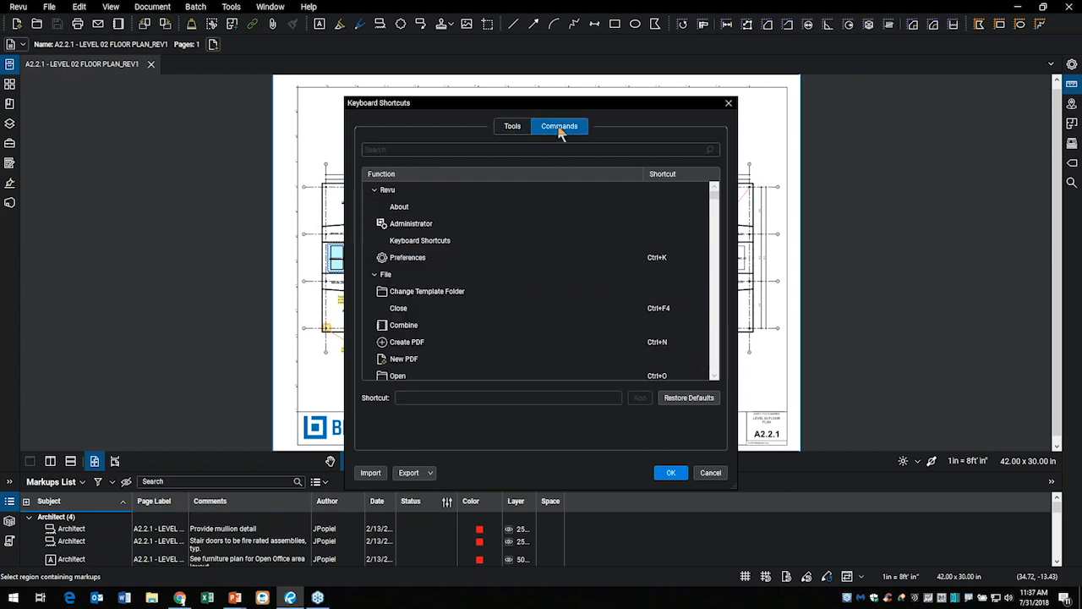
scroll(519, 281, "down", 4)
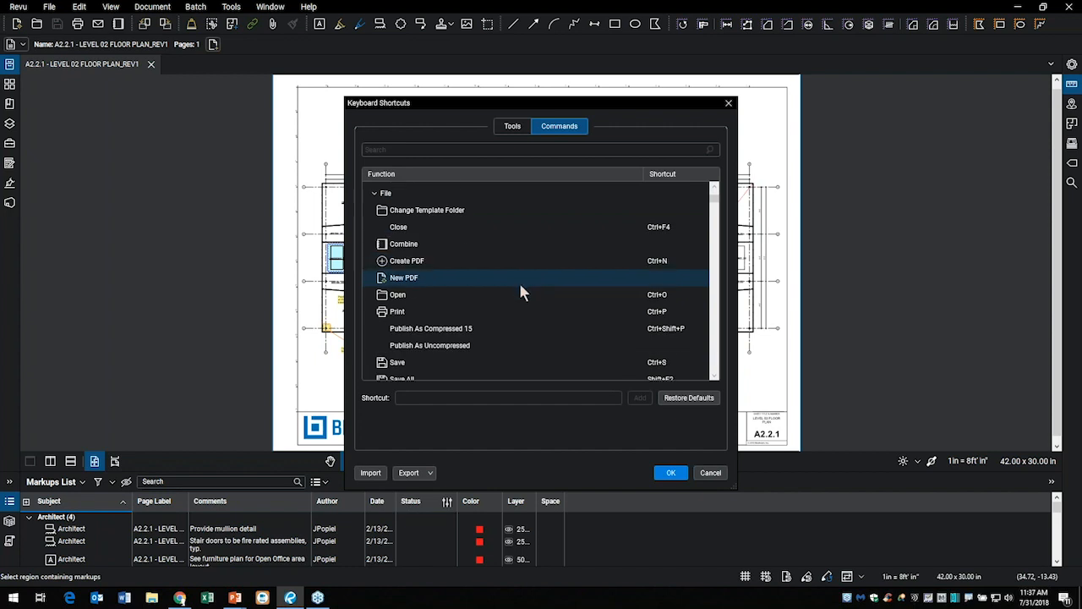
scroll(522, 293, "down", 1)
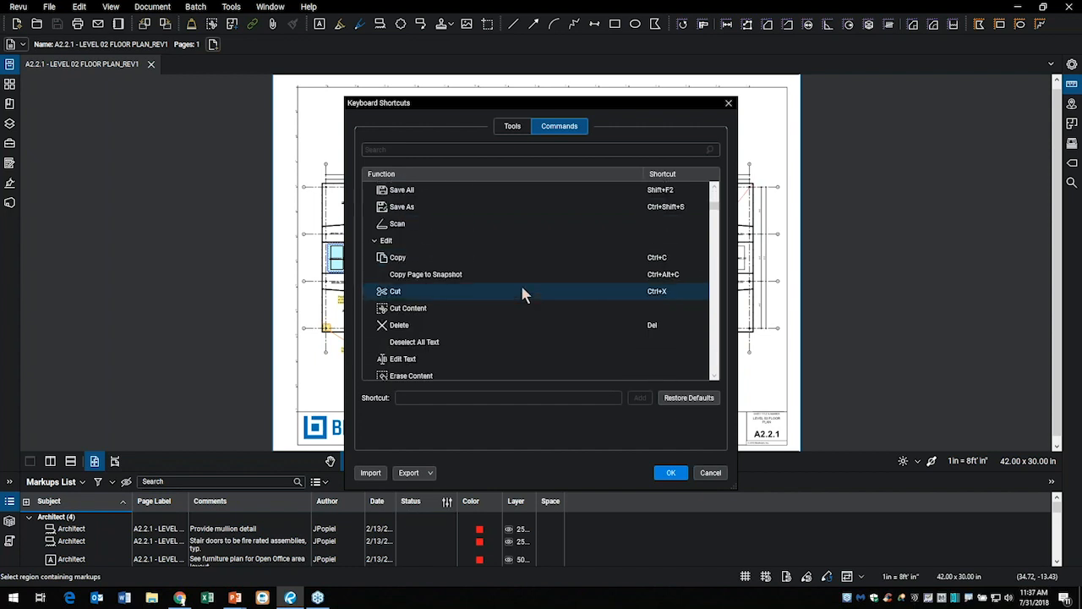
scroll(521, 287, "down", 2)
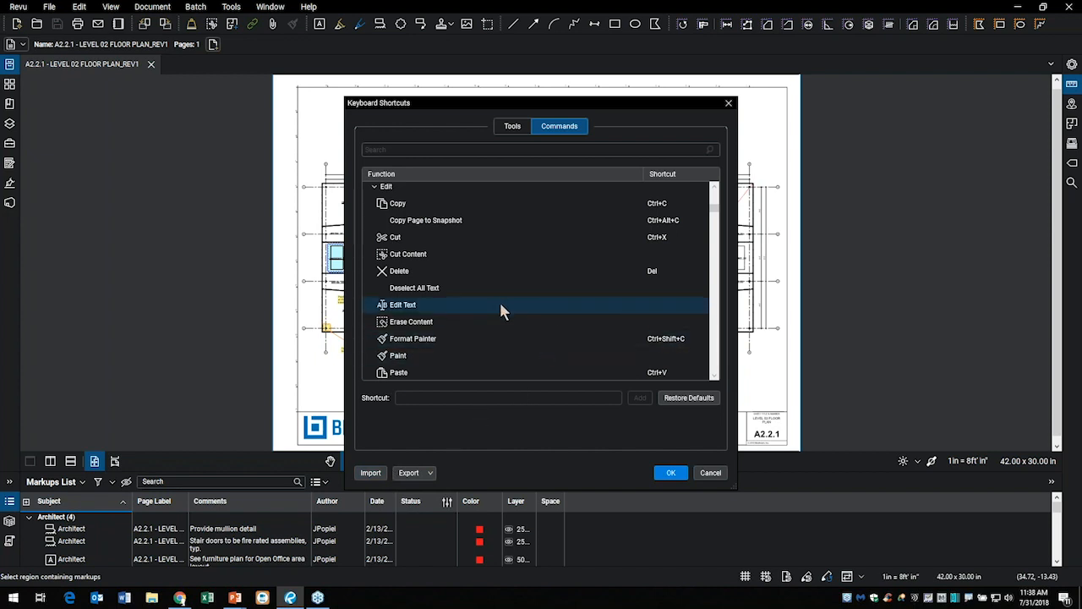
left_click(674, 476)
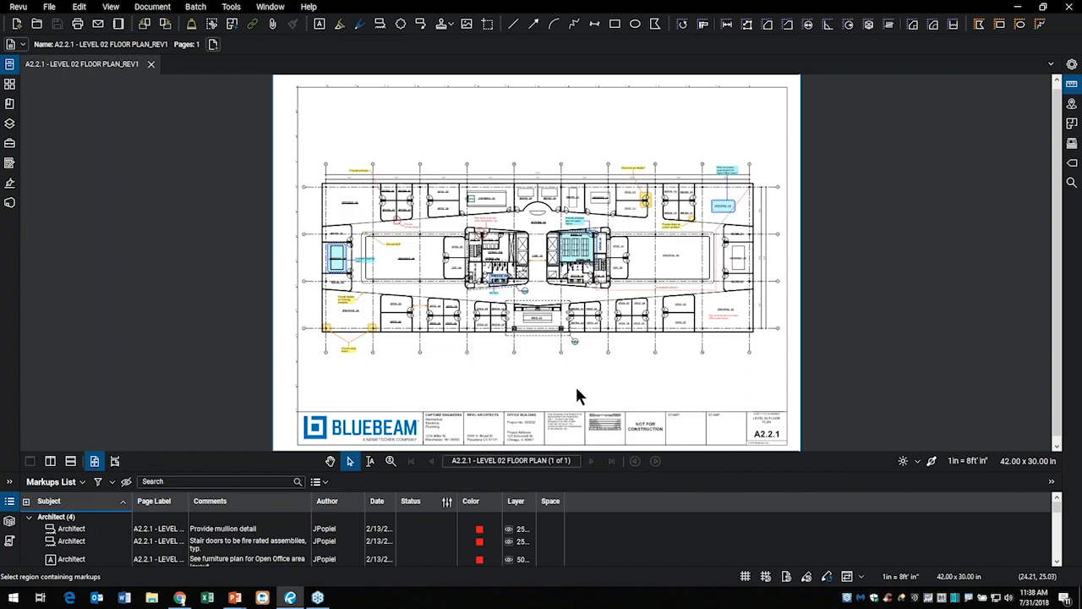
Switch to the PowerPoint slide show, reveal the Revu Tutorials bullet, and return to Bluebeam Revu
key("super+Tab")
left_click(528, 230)
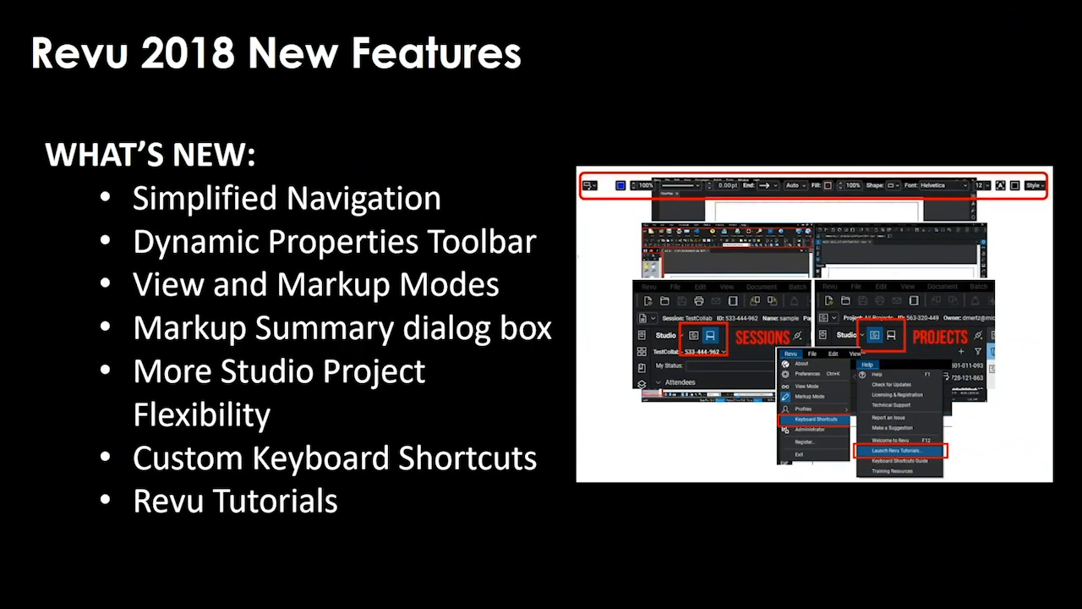
key("super+Tab")
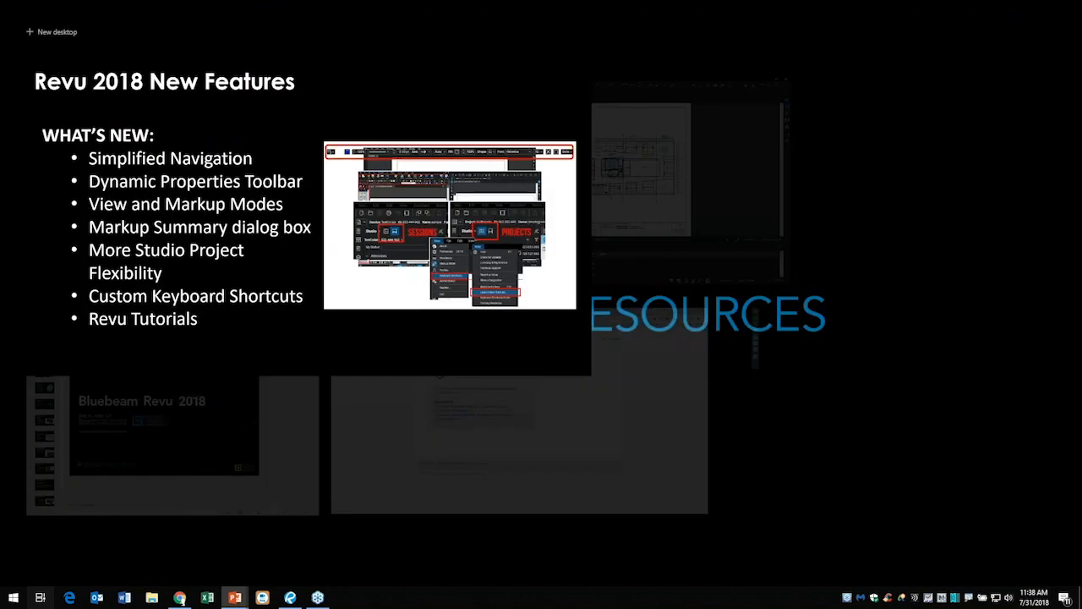
left_click(721, 163)
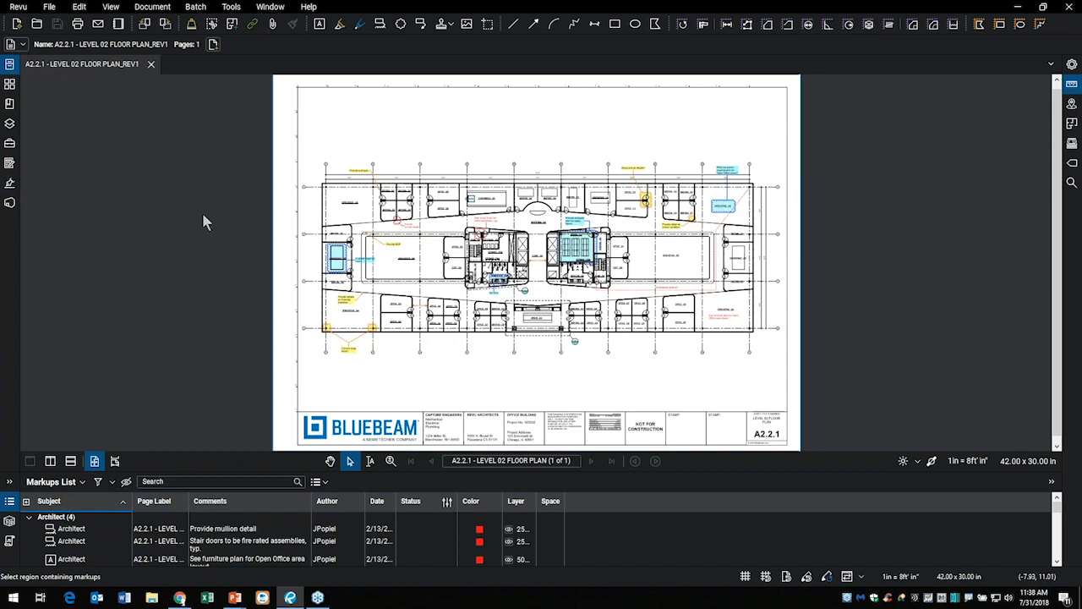
Open the Keyboard Shortcuts Guide, review the default Markup shortcuts on page 2, and close the guide
scroll(320, 243, "up", 1)
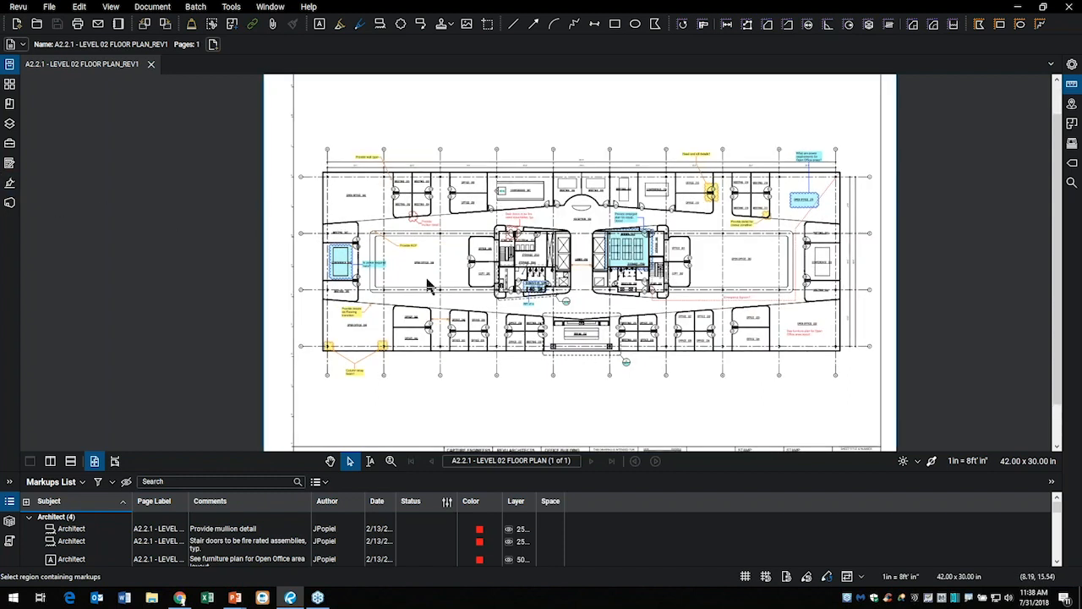
scroll(526, 279, "up", 2)
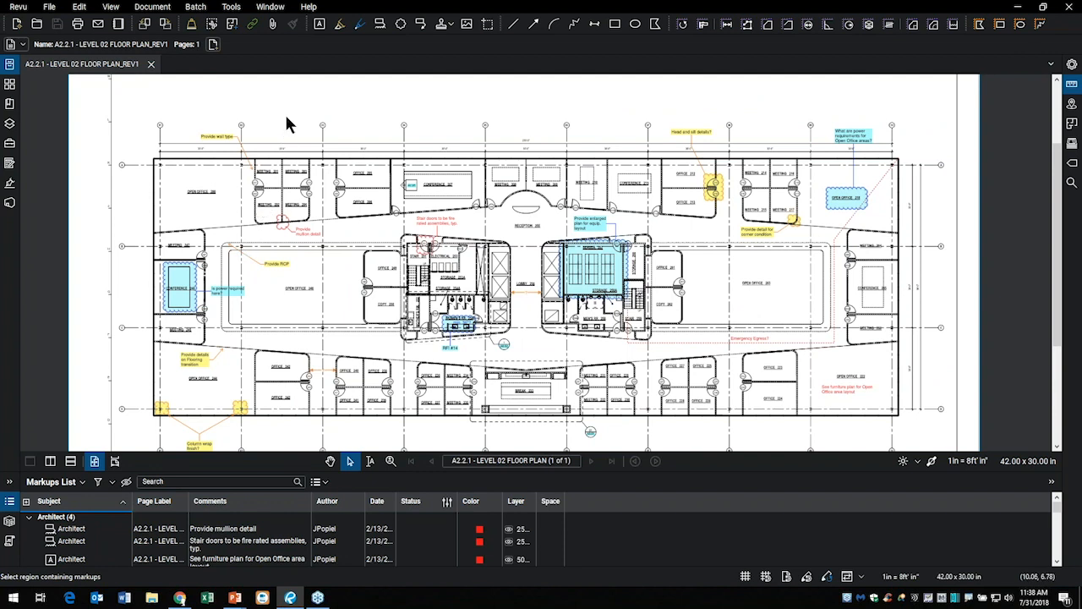
left_click(309, 7)
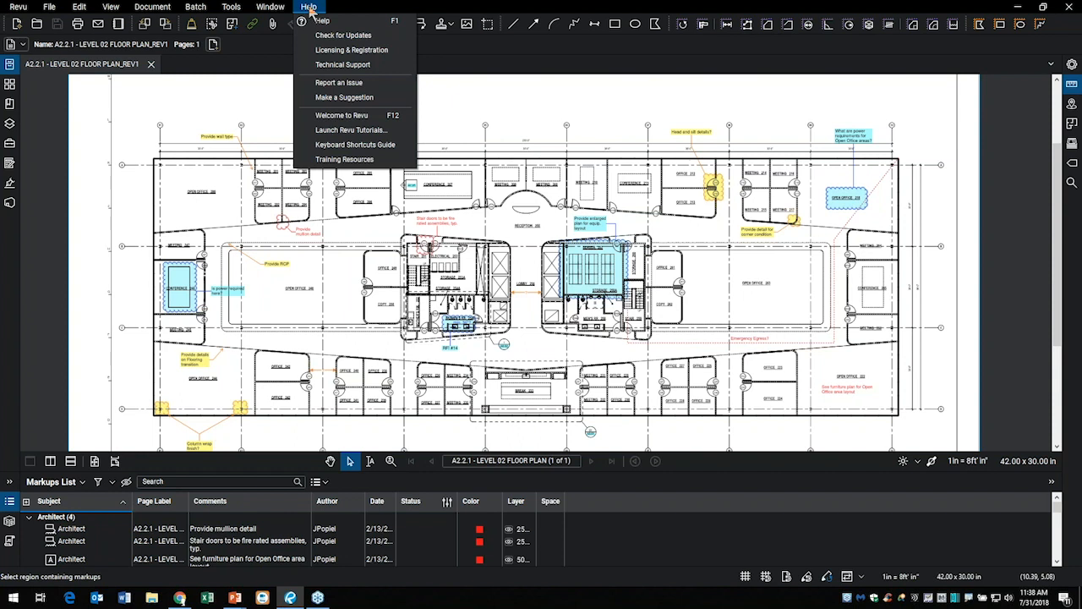
left_click(366, 146)
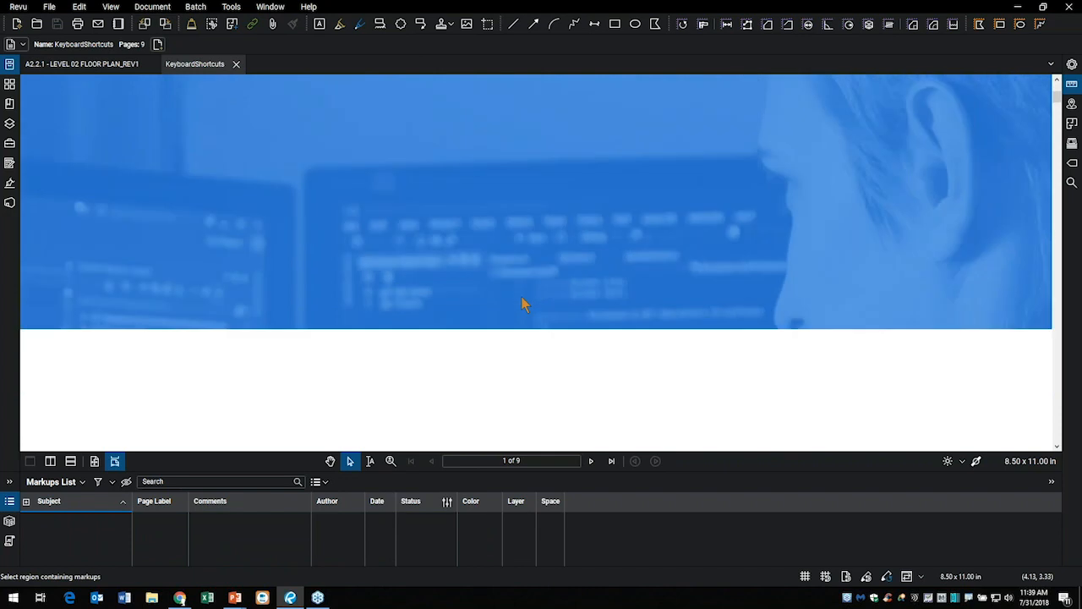
scroll(524, 302, "down", 3)
scroll(527, 304, "down", 6)
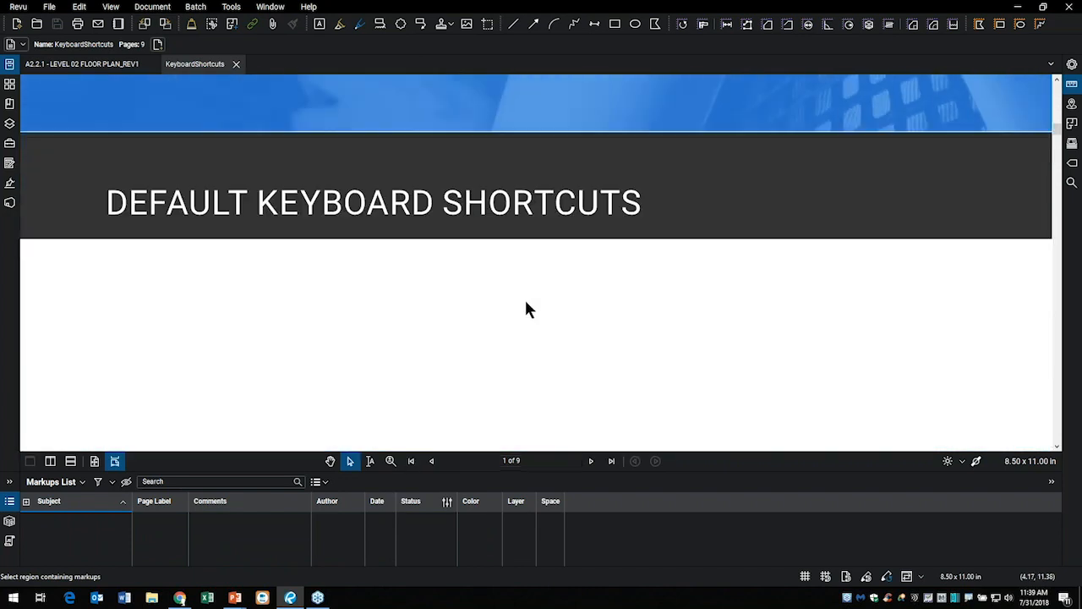
scroll(526, 305, "down", 1)
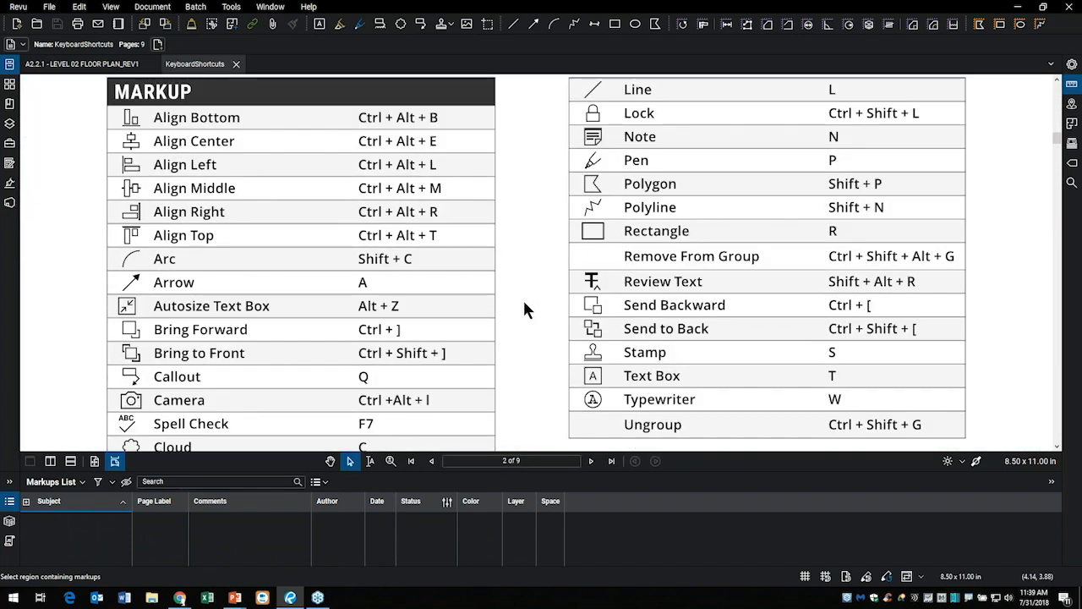
scroll(524, 305, "down", 1)
scroll(523, 305, "down", 2)
scroll(522, 305, "up", 4)
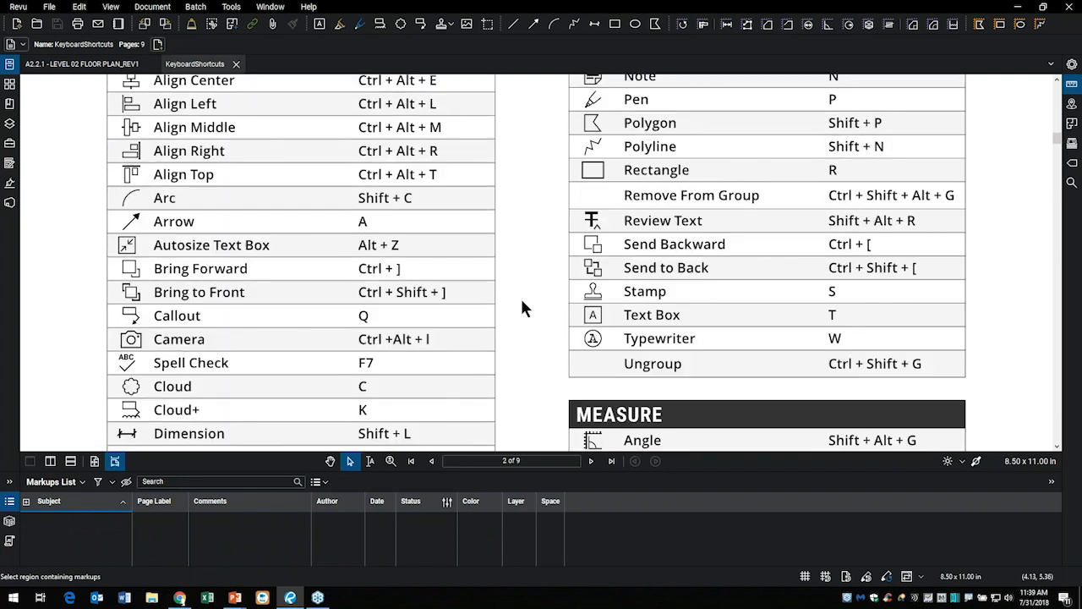
left_click(238, 65)
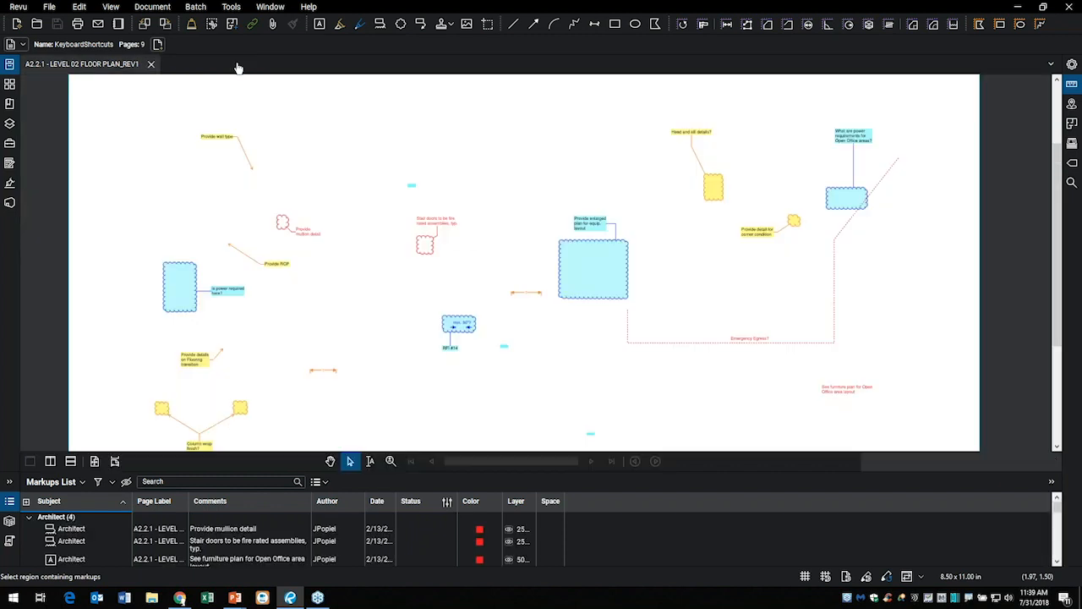
Launch Revu Tutorials from the Welcome to Revu page and browse the topics from Markup Tools through Field Issues
left_click(309, 7)
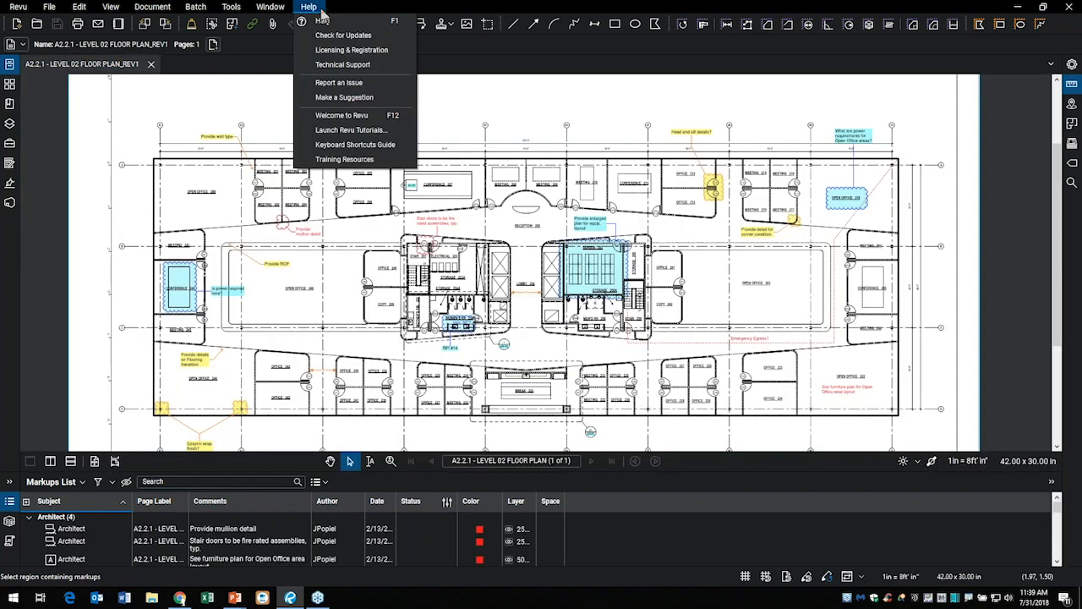
left_click(326, 115)
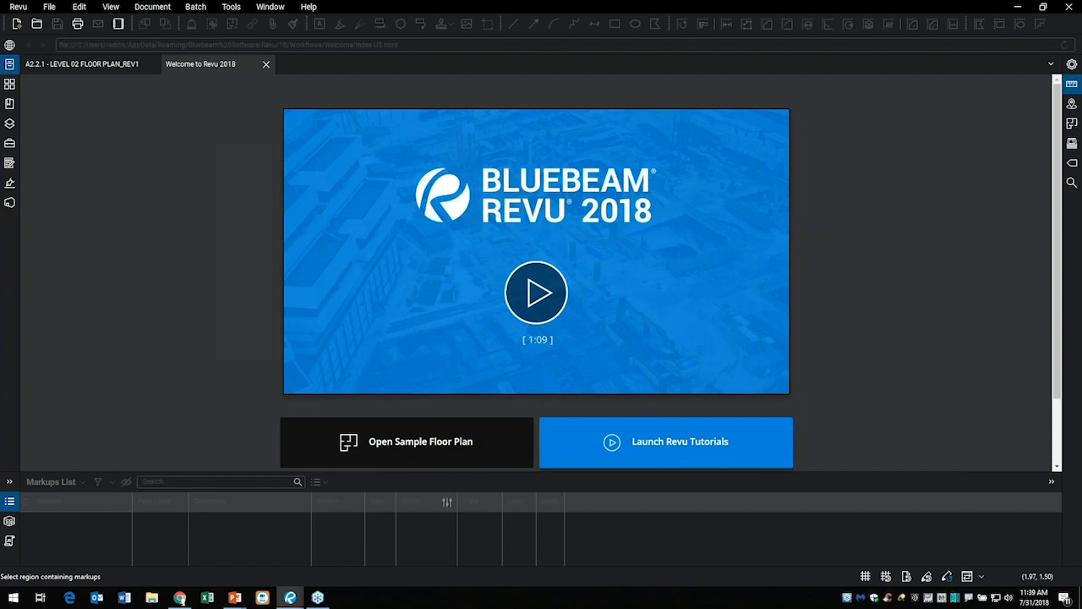
left_click(665, 454)
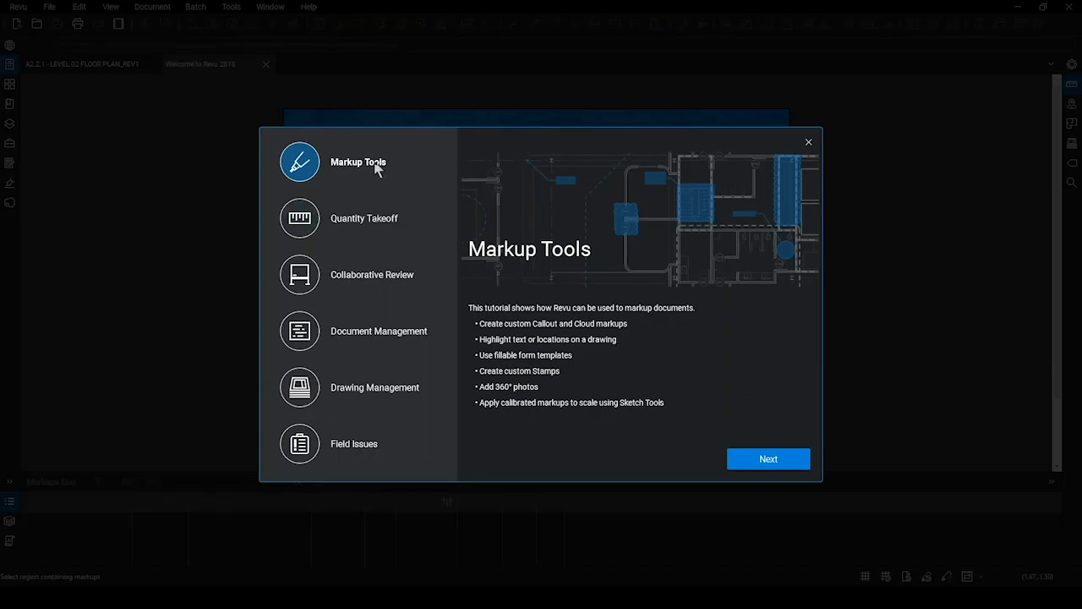
left_click(374, 222)
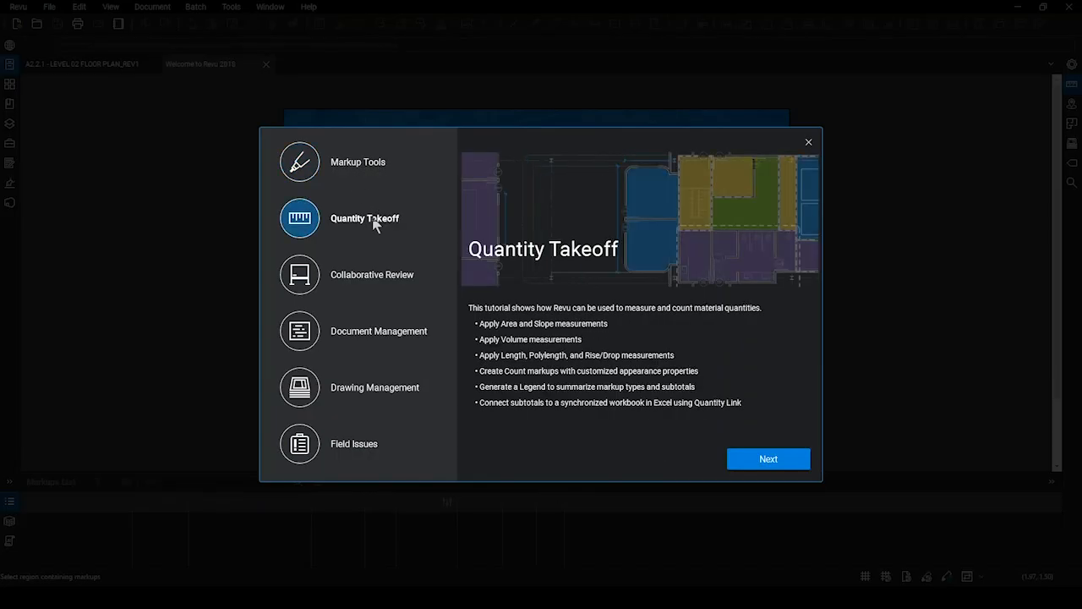
left_click(376, 279)
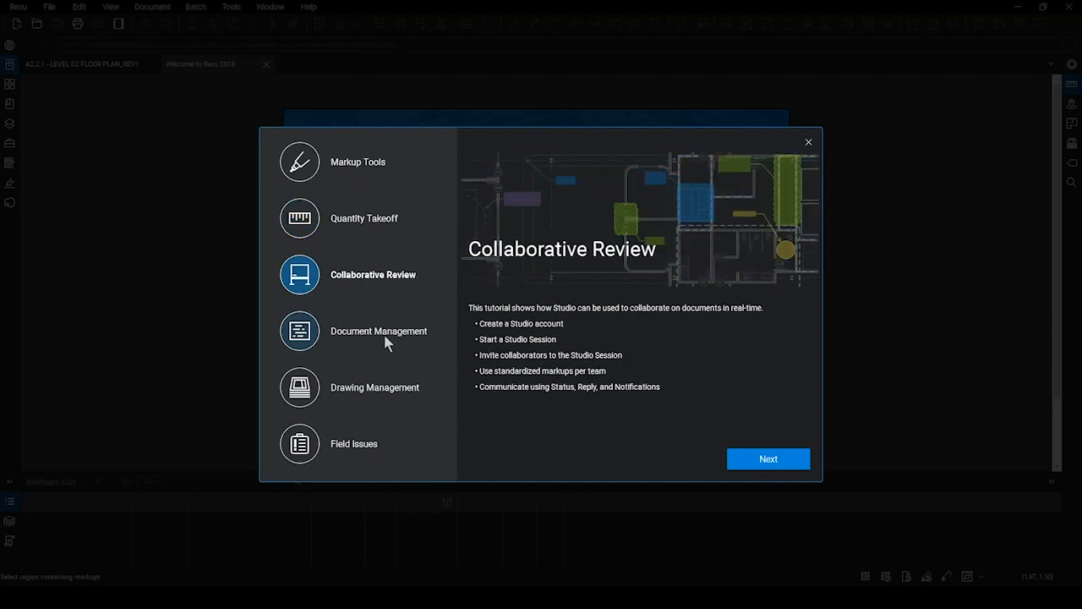
left_click(383, 335)
left_click(363, 448)
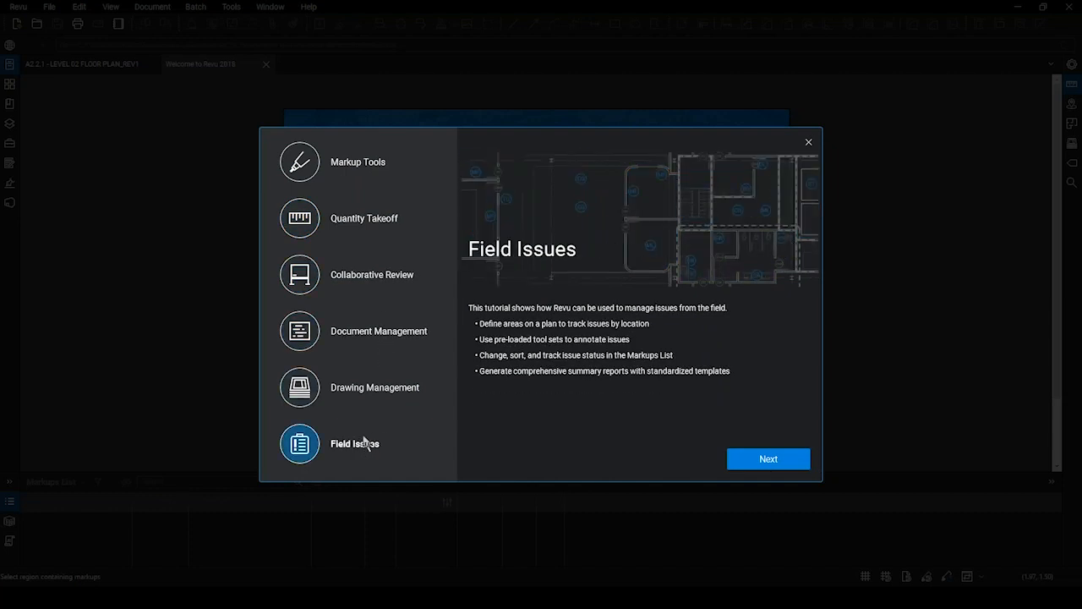
Open the Field Issues tutorial, then close its page and collapse the Tool Chest
left_click(769, 461)
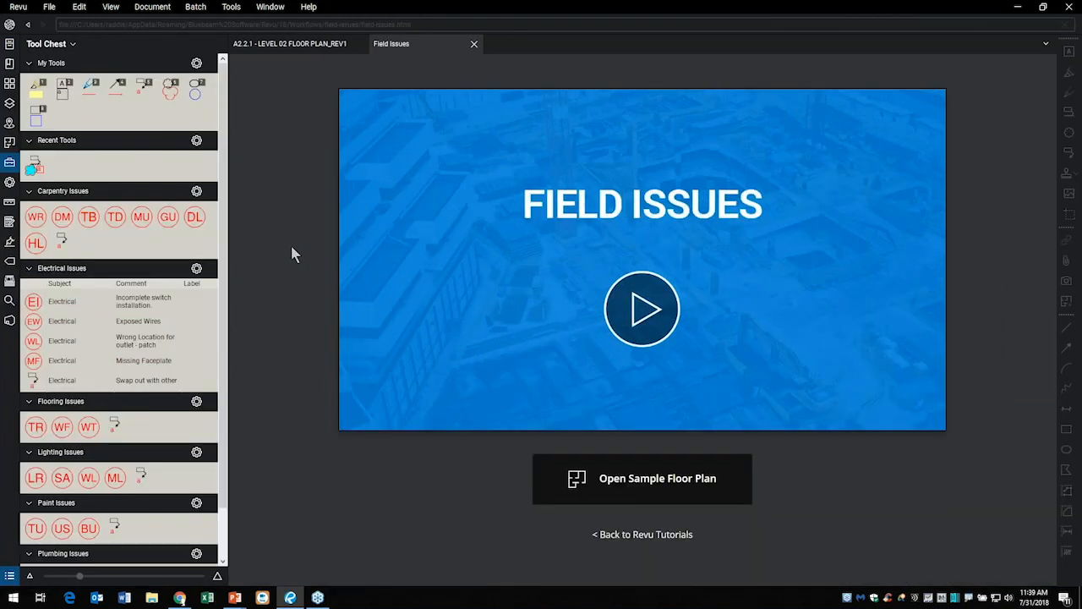
left_click(475, 45)
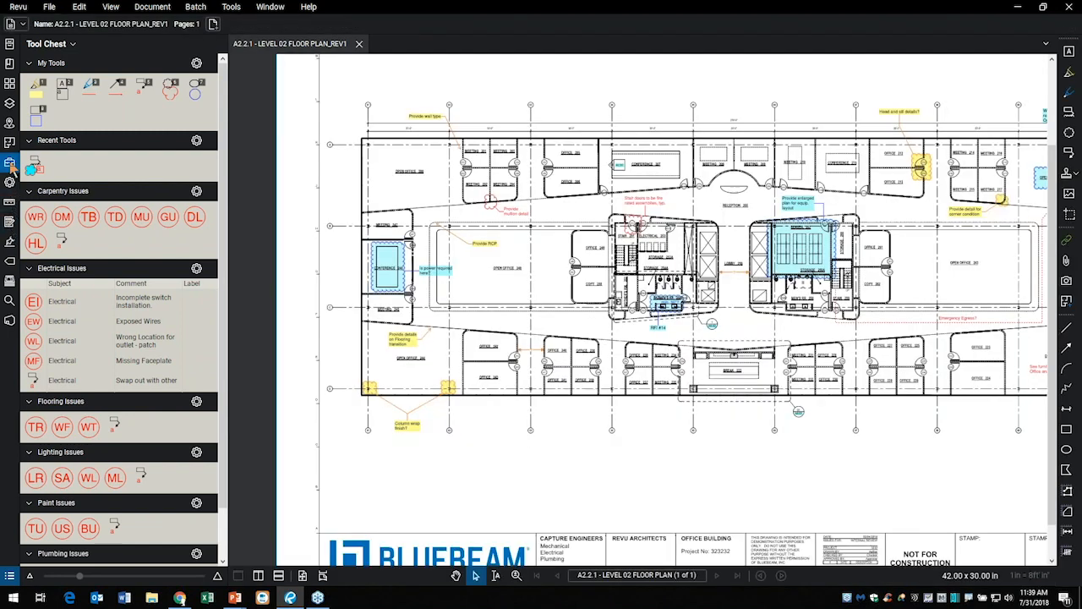
left_click(9, 165)
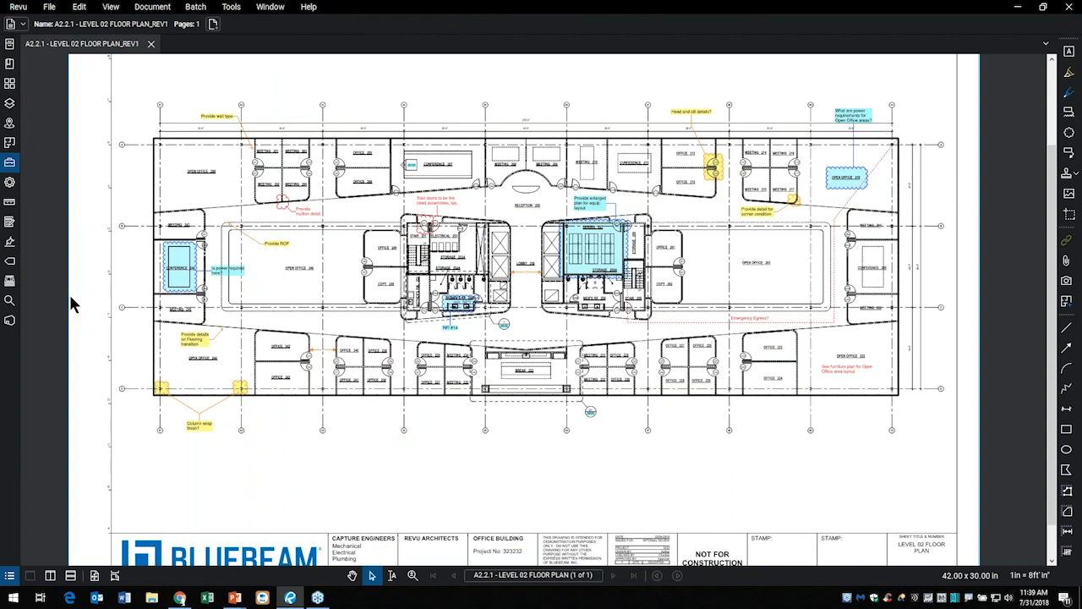
Switch to the PowerPoint slide show to review the Revu 2018 New Features list, and return to Bluebeam Revu
key("super+Tab")
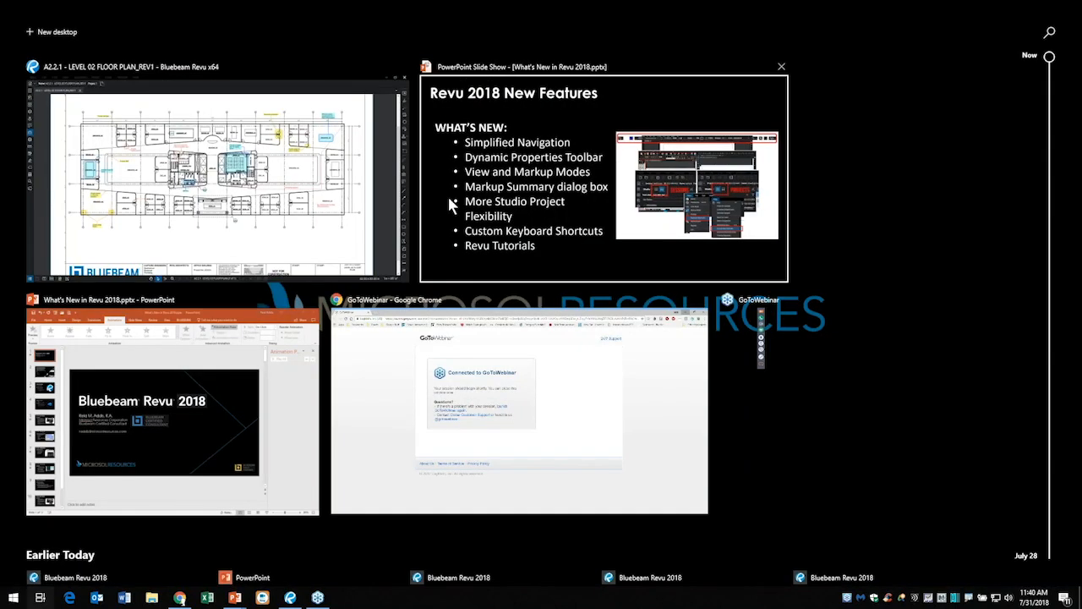
left_click(449, 199)
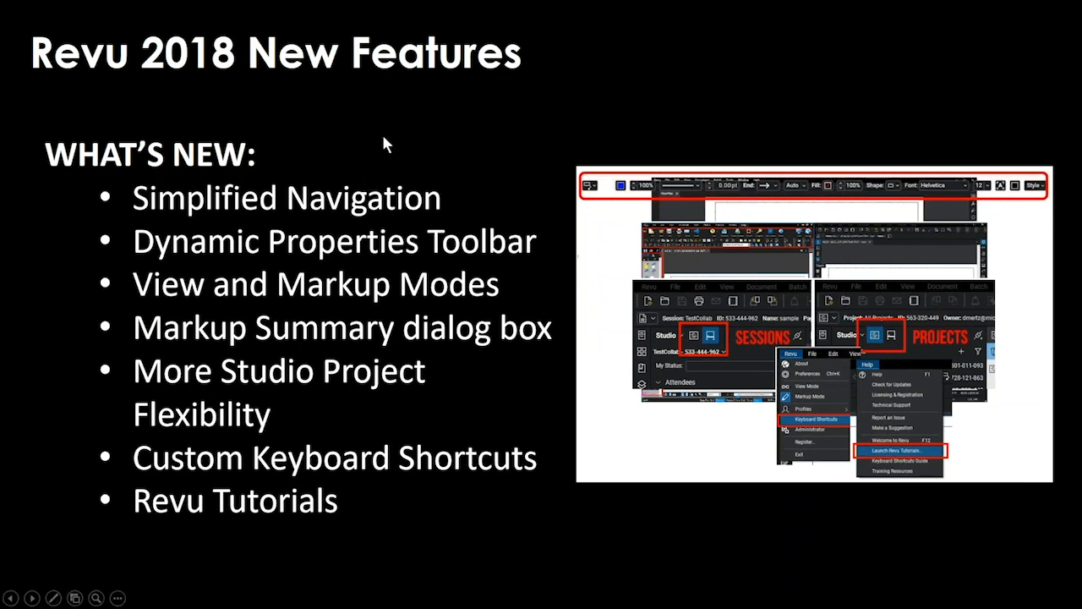
key("super+Tab")
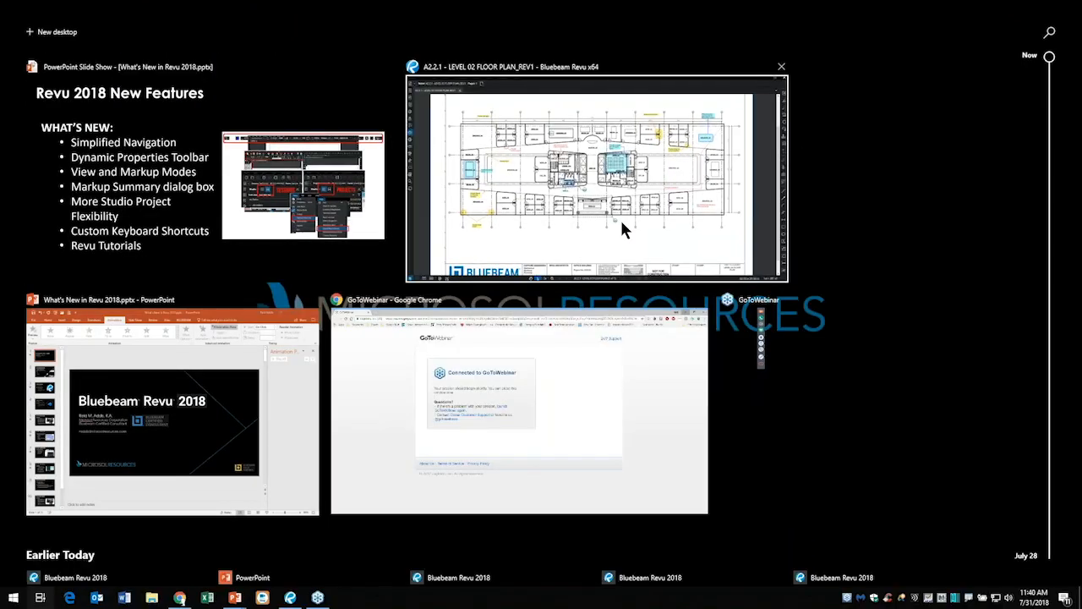
left_click(624, 223)
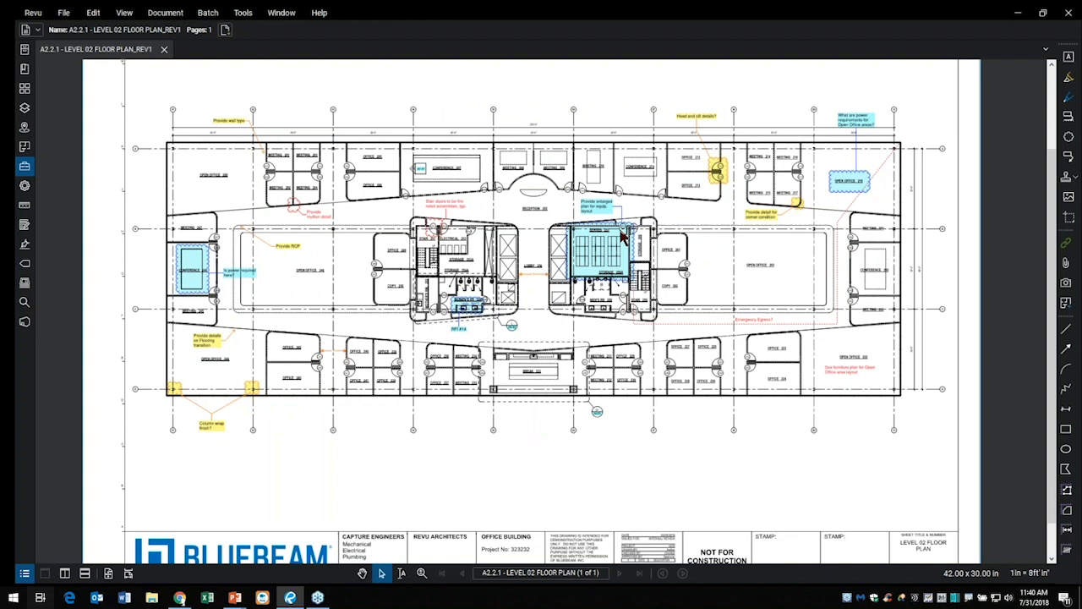
Switch the active profile to Quantity Takeoff
left_click(15, 8)
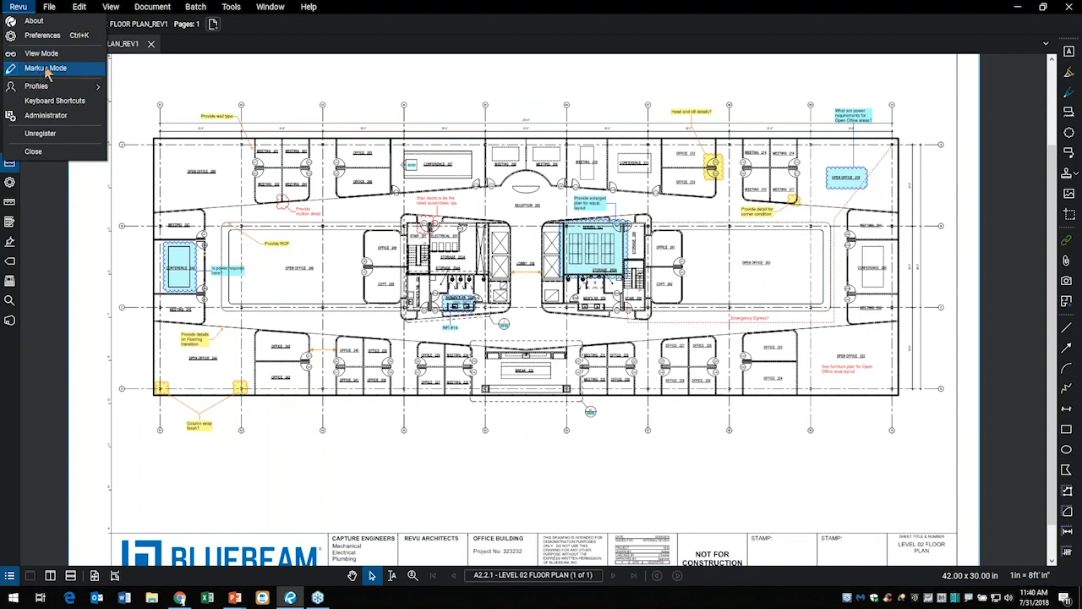
mouse_move(47, 88)
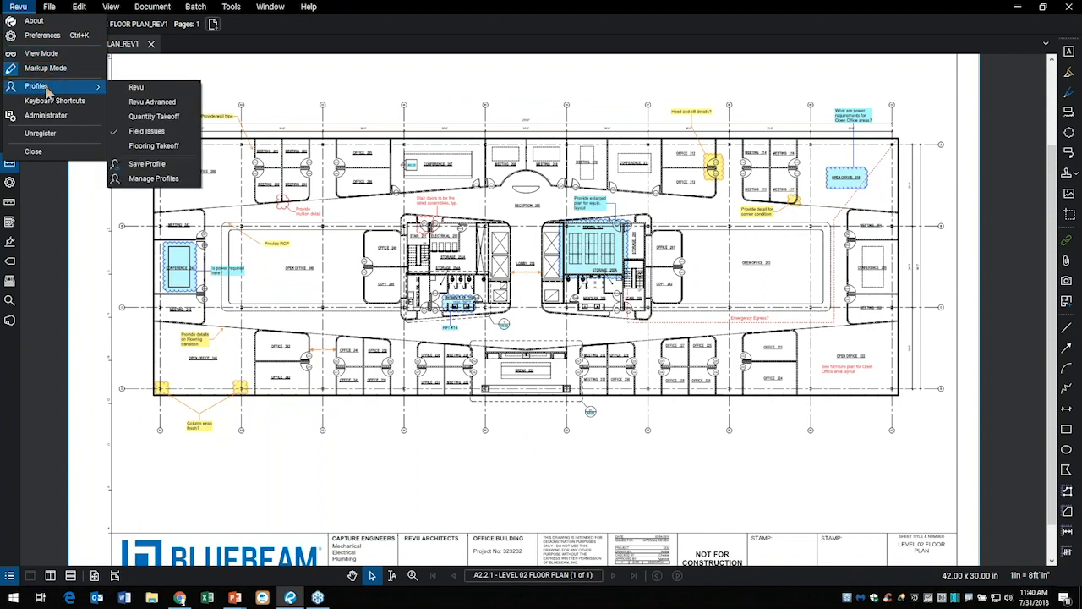
left_click(142, 115)
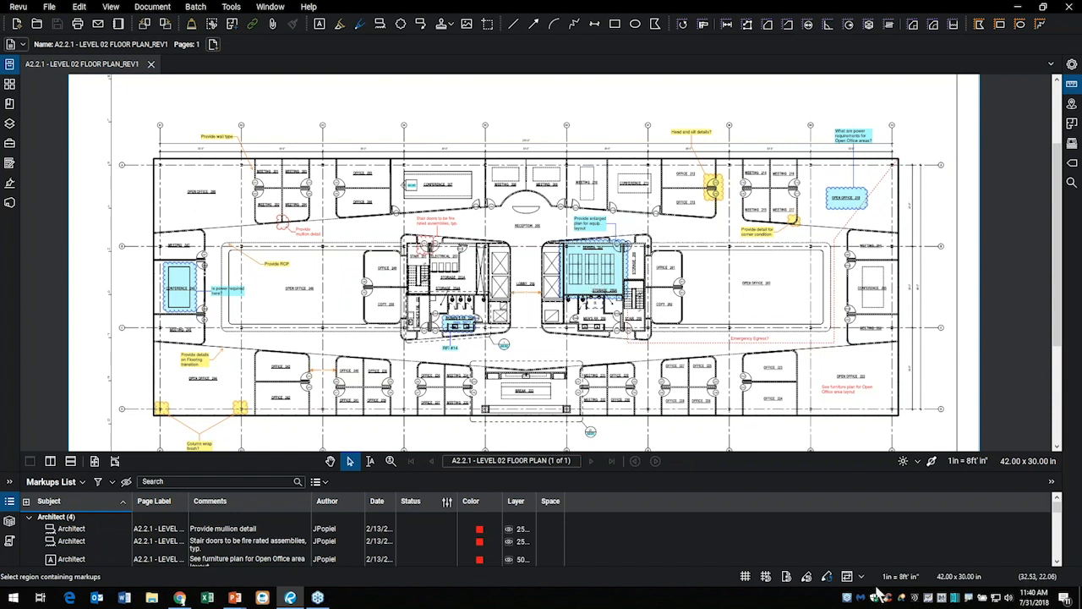
Turn on Reuse and draw two consecutive Cloud markups, one across Meeting 209 and 210 and one over Conference 211
left_click(828, 578)
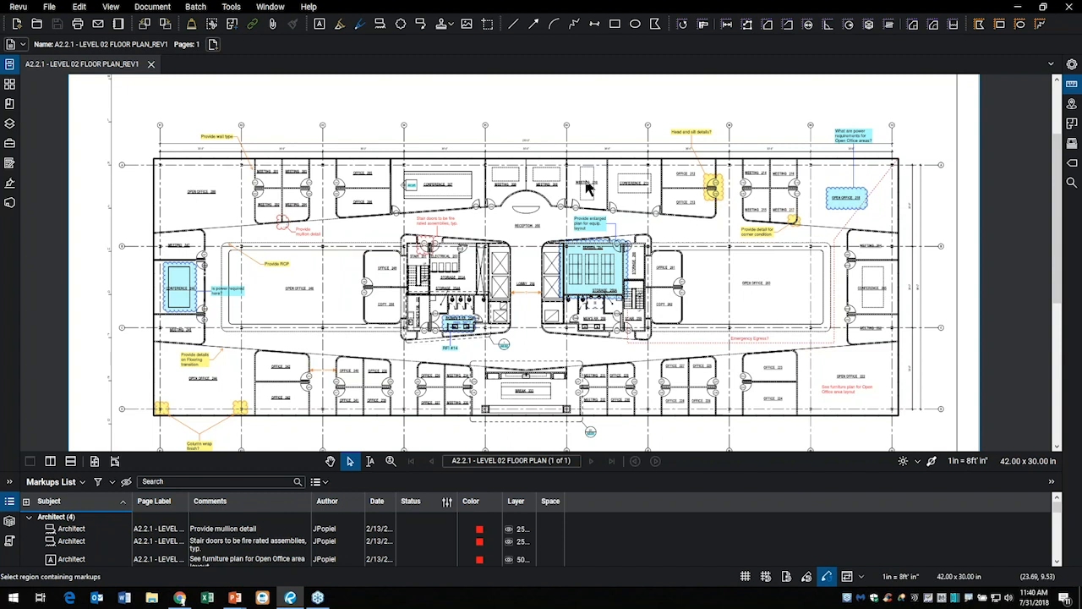
scroll(590, 188, "up", 1)
scroll(589, 188, "up", 4)
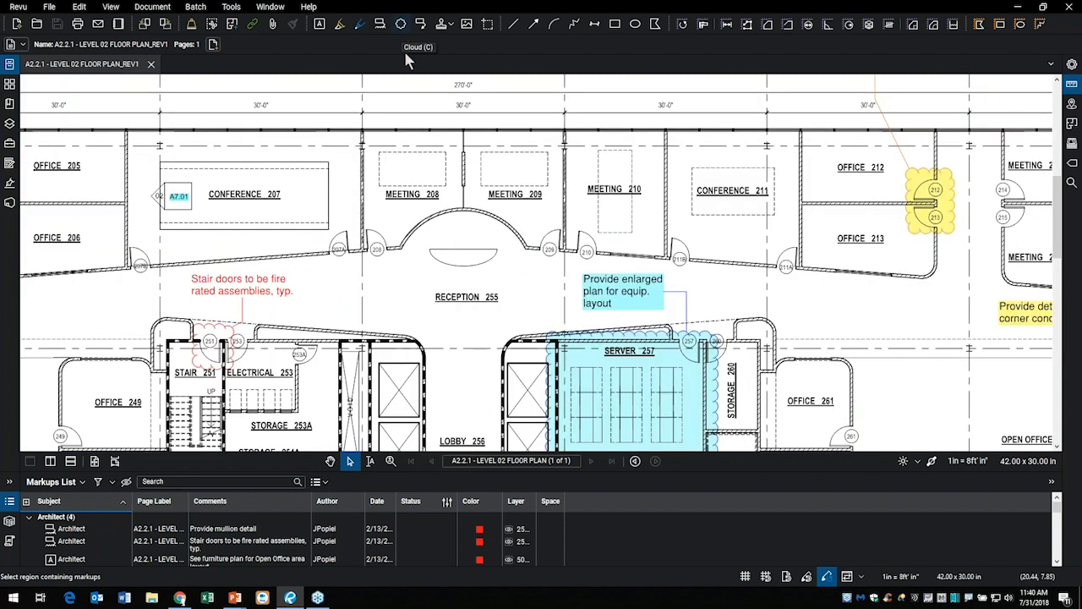
left_click(401, 24)
left_click_drag(573, 214, 616, 251)
left_click_drag(720, 157, 819, 259)
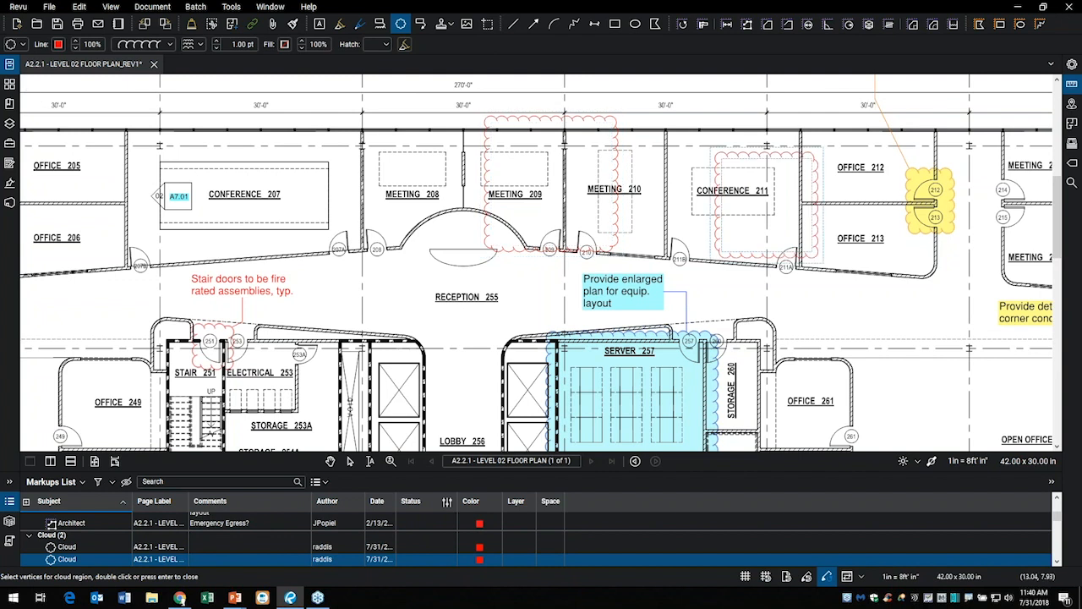
Detach the Thumbnails panel, reattach it using the Left option, and collapse it
left_click(108, 160)
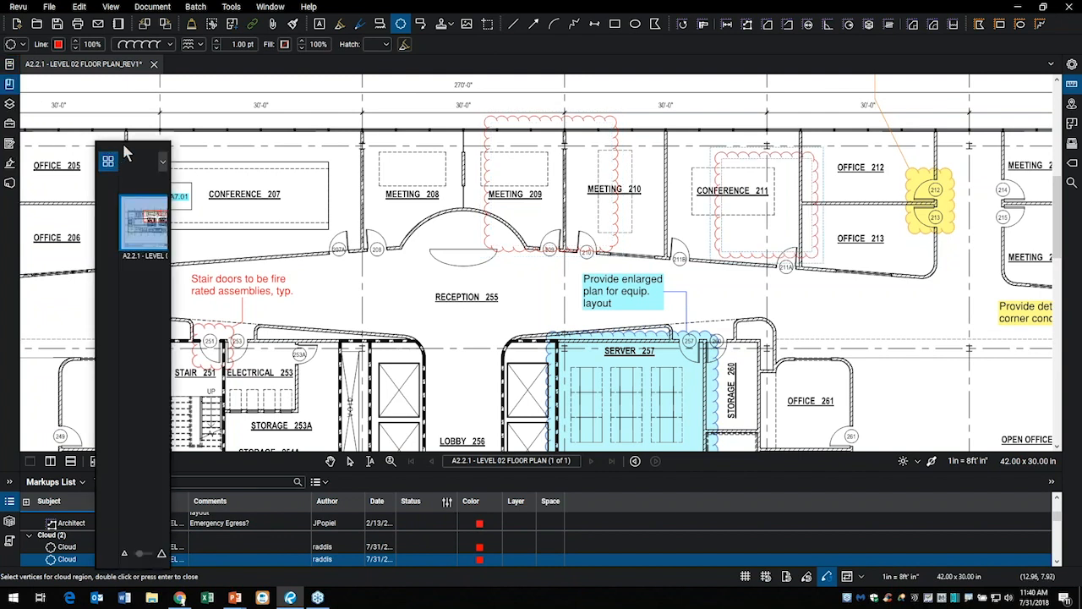
left_click_drag(109, 163, 51, 105)
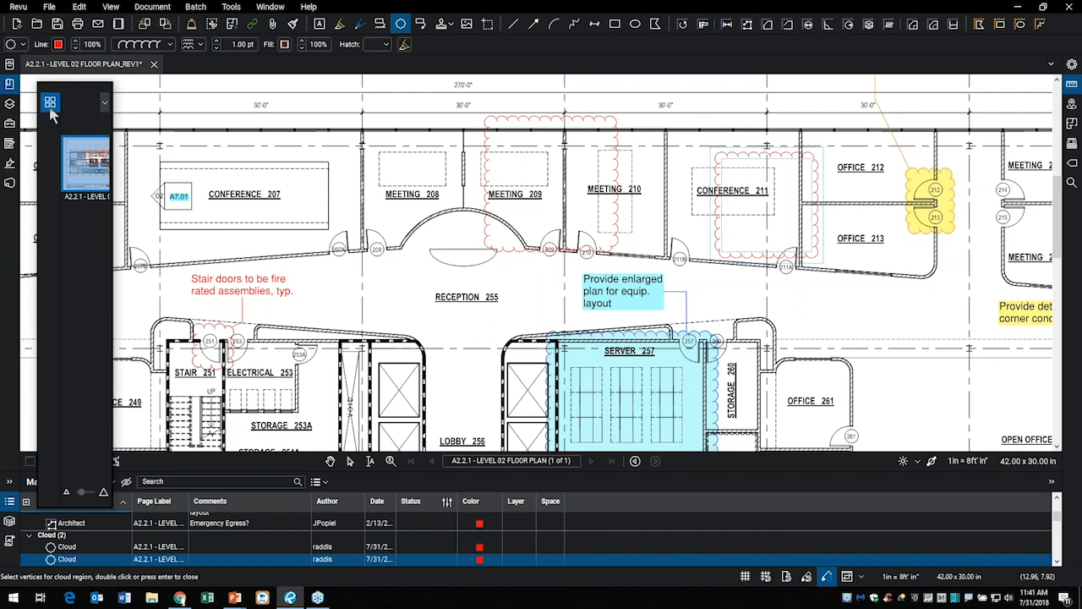
right_click(51, 113)
mouse_move(81, 139)
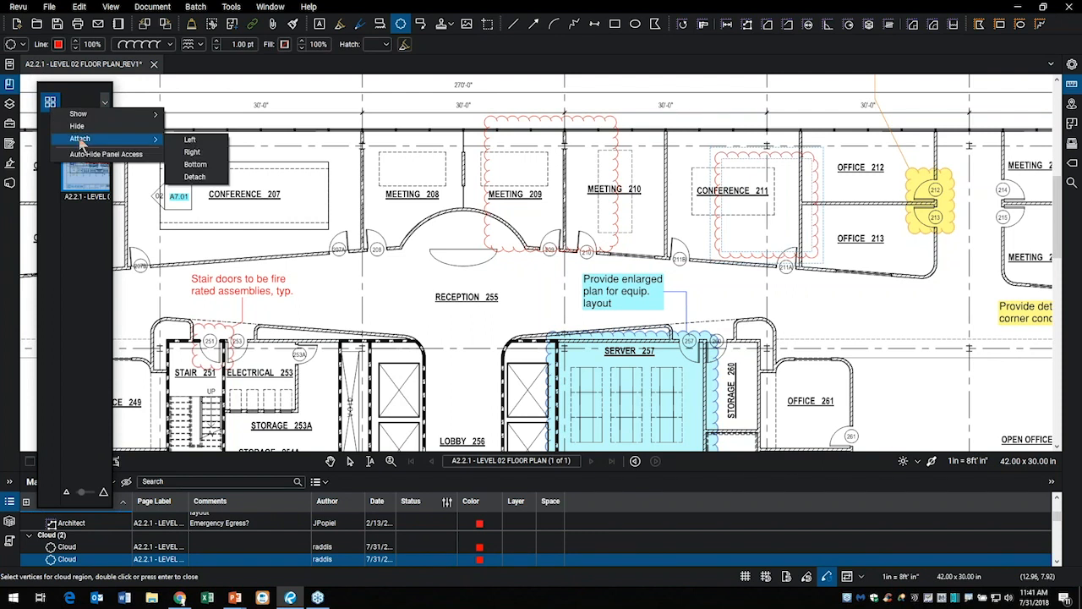
left_click(190, 141)
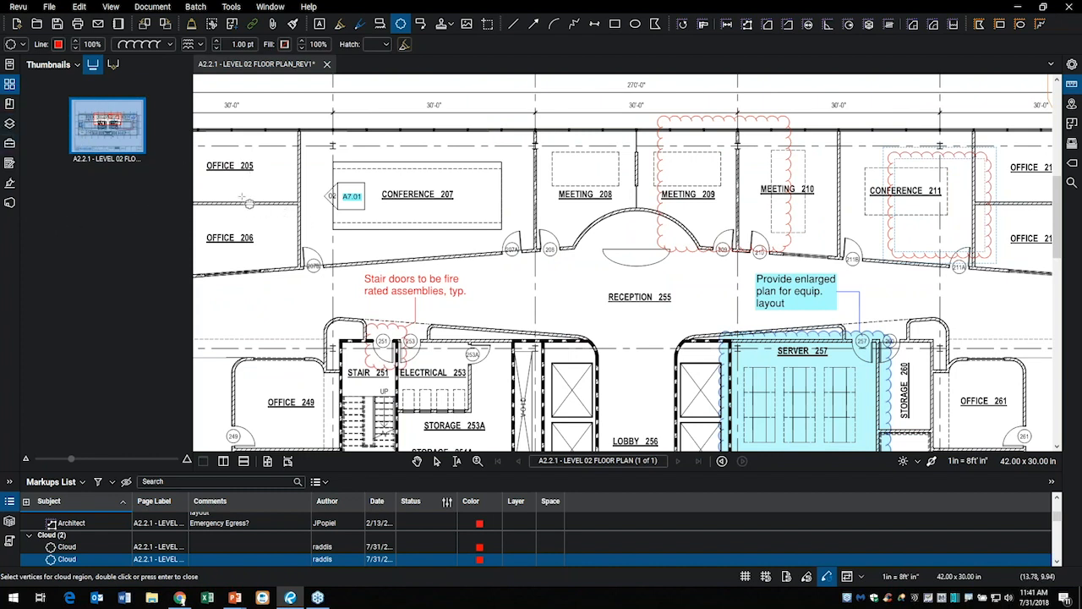
left_click(9, 90)
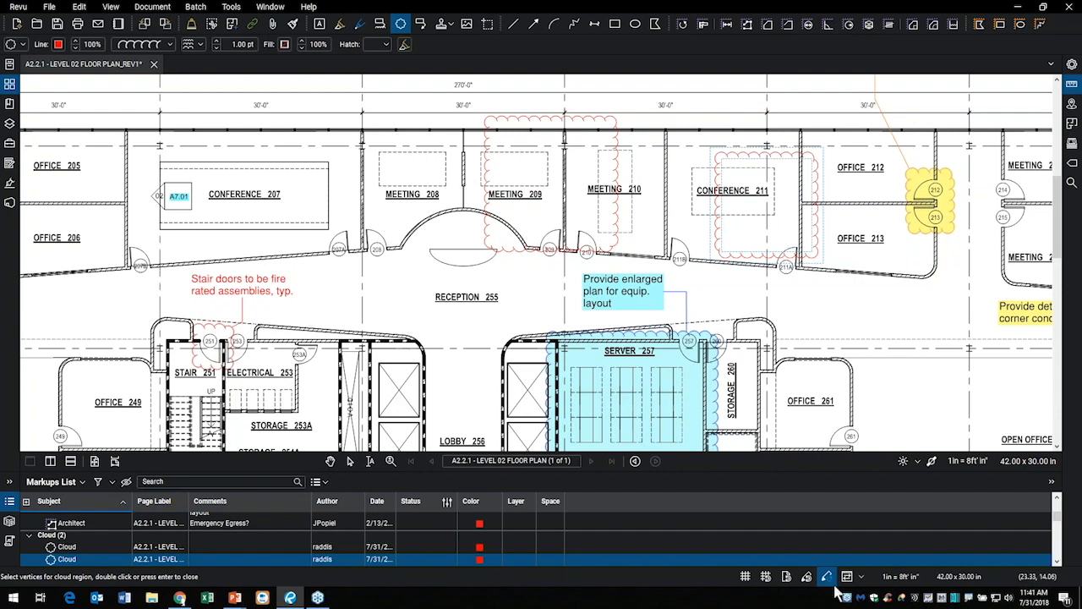
Turn off Reuse and draw single Cloud markups over Reception 255 and beside the enlarged plan note above Server 257
key("Escape")
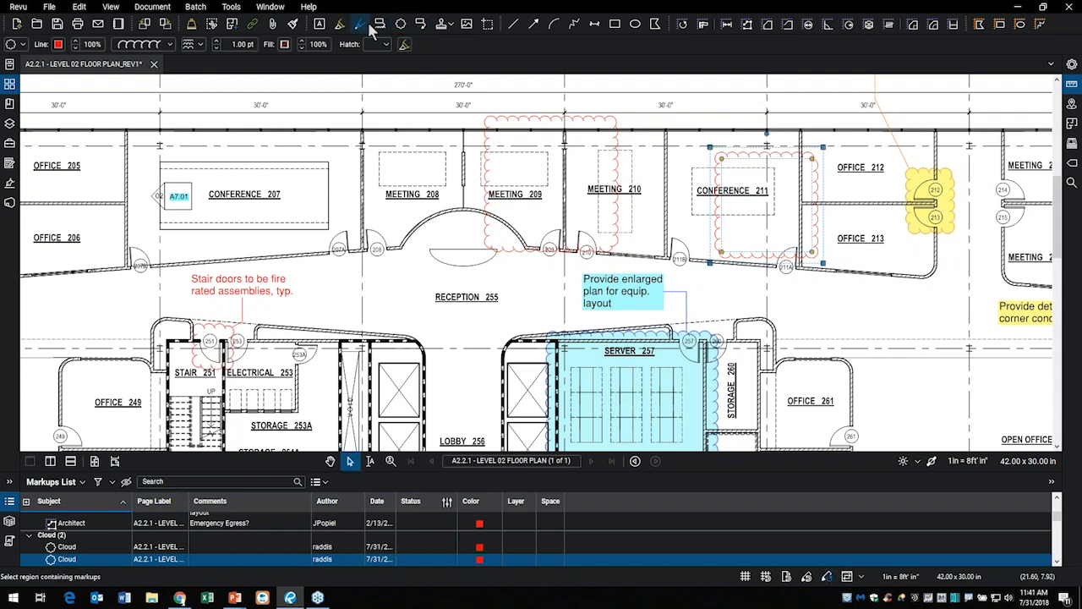
left_click(404, 28)
left_click_drag(403, 262, 465, 324)
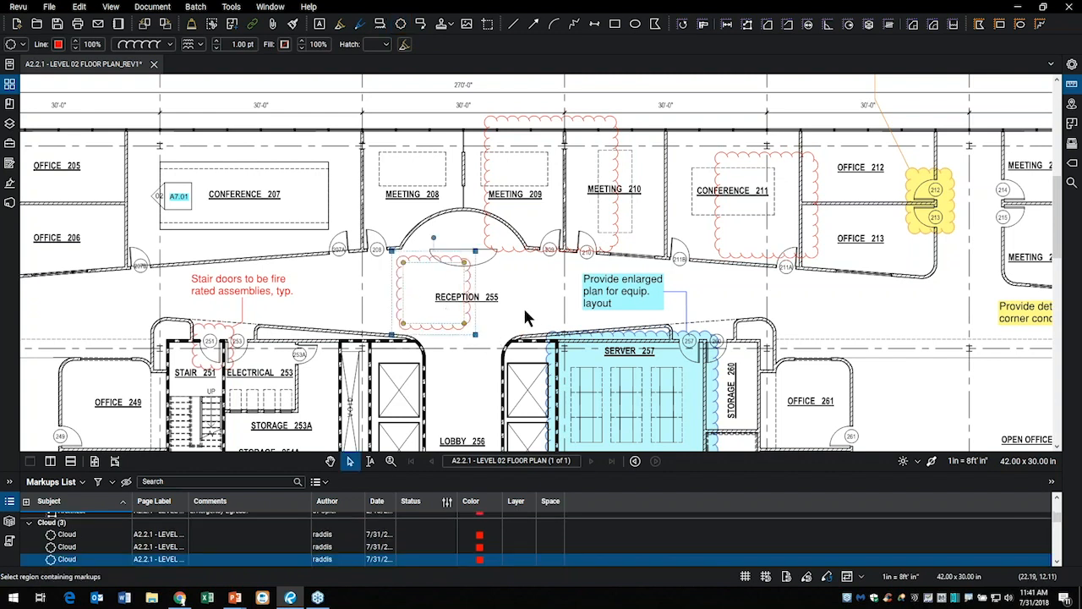
left_click(547, 303)
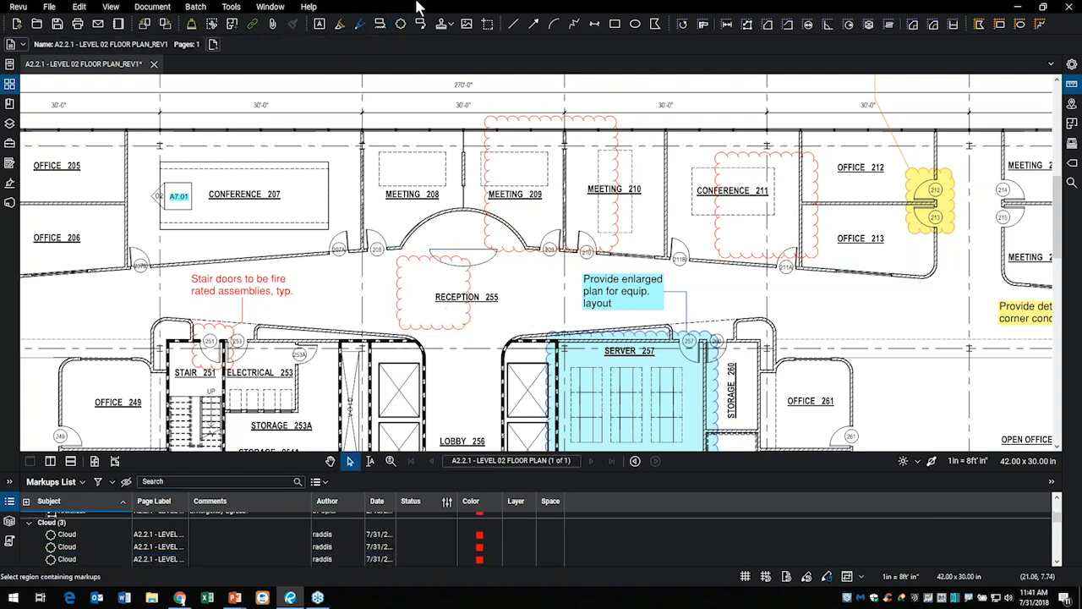
left_click(400, 24)
left_click_drag(646, 266, 715, 342)
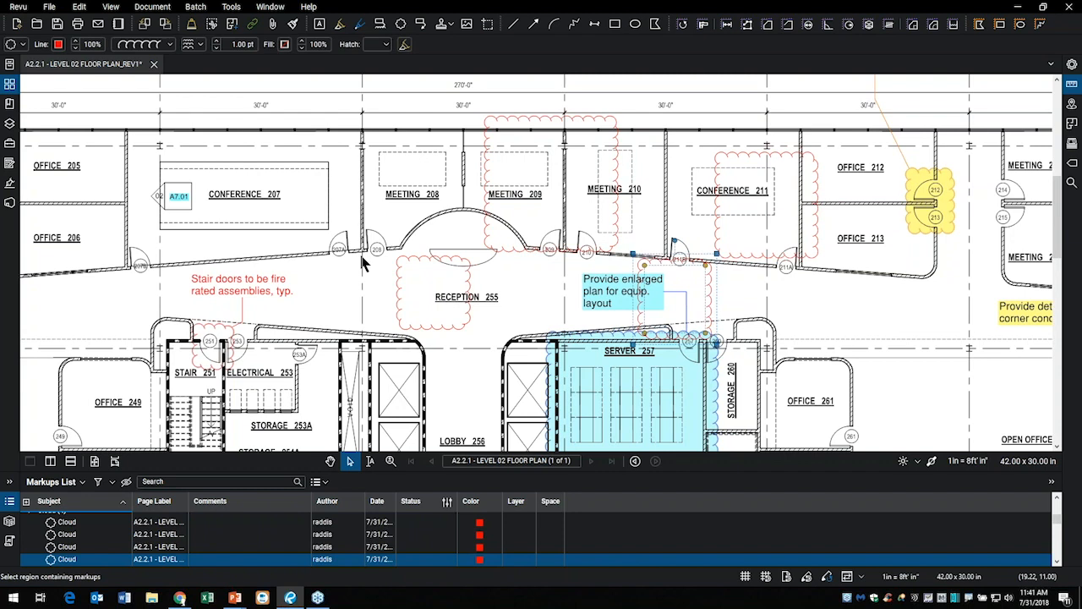
Switch to the PowerPoint slide show and advance to the Revu 2017 Enhancements slide
key("super+Tab")
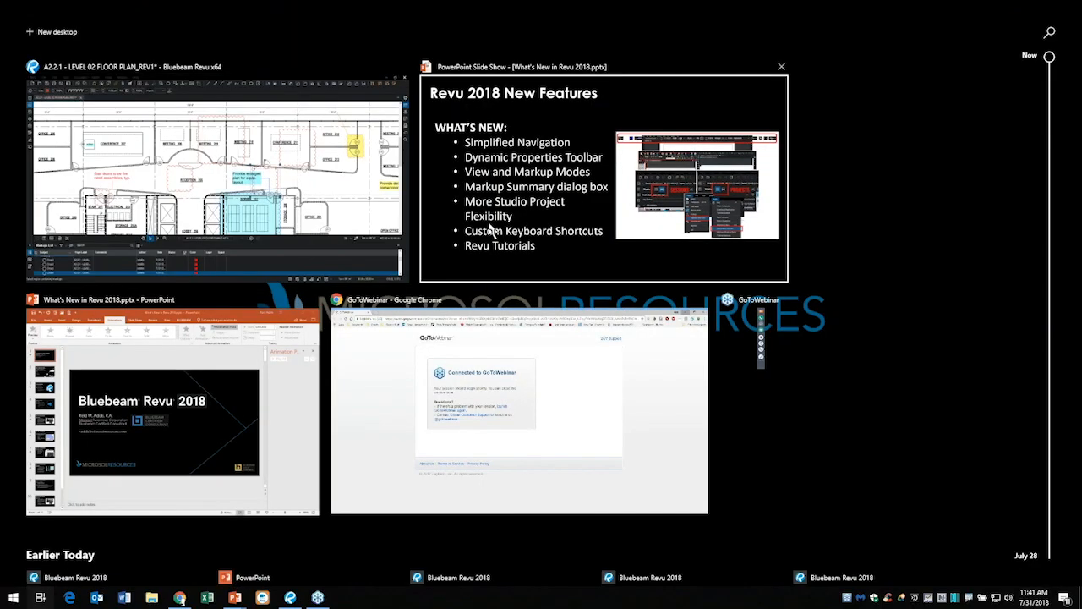
left_click(492, 230)
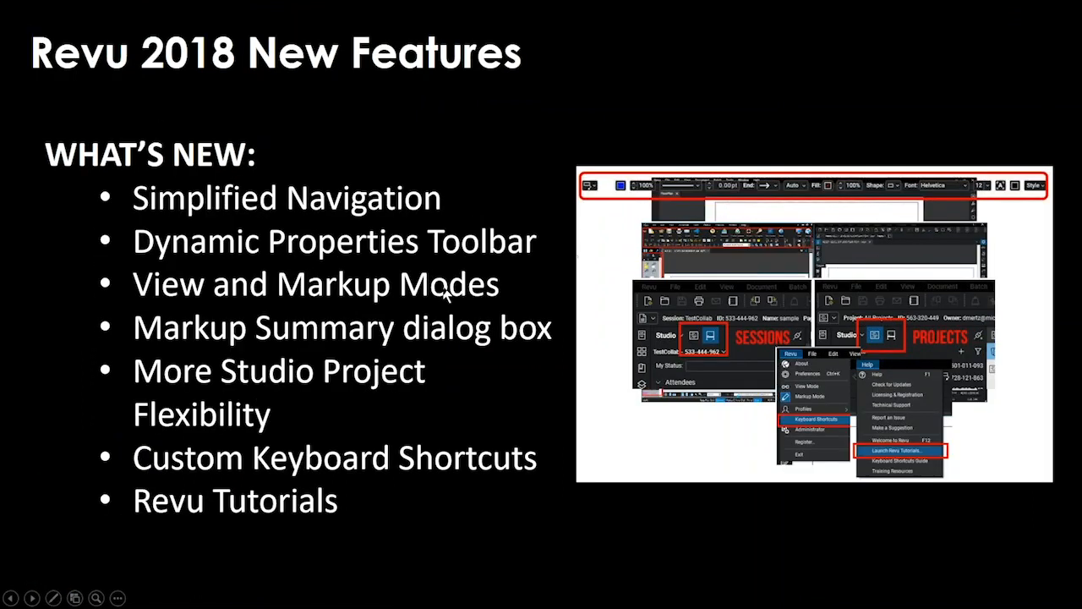
left_click(440, 277)
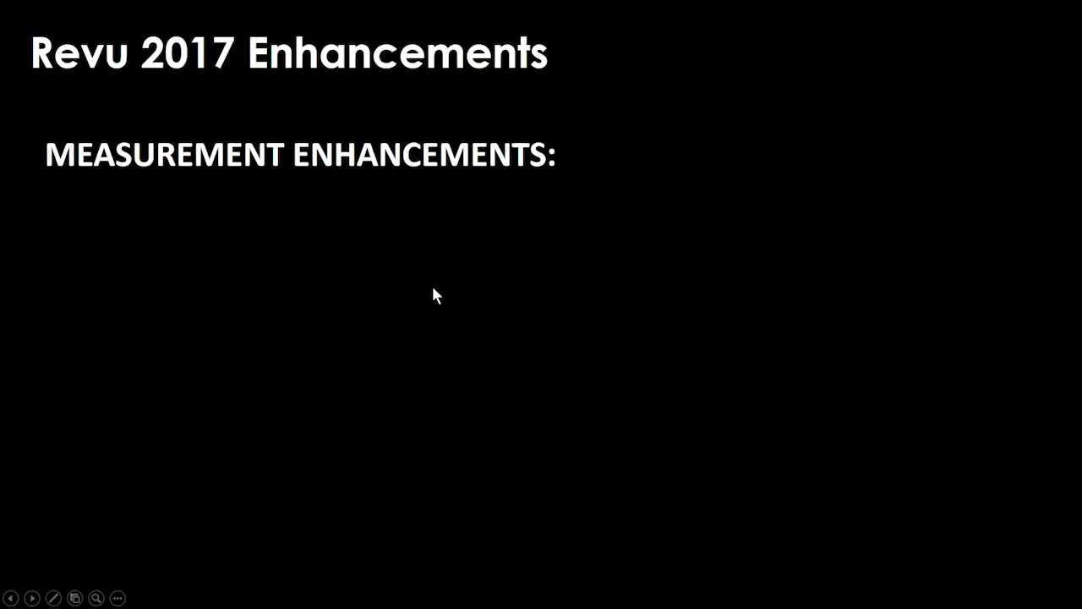